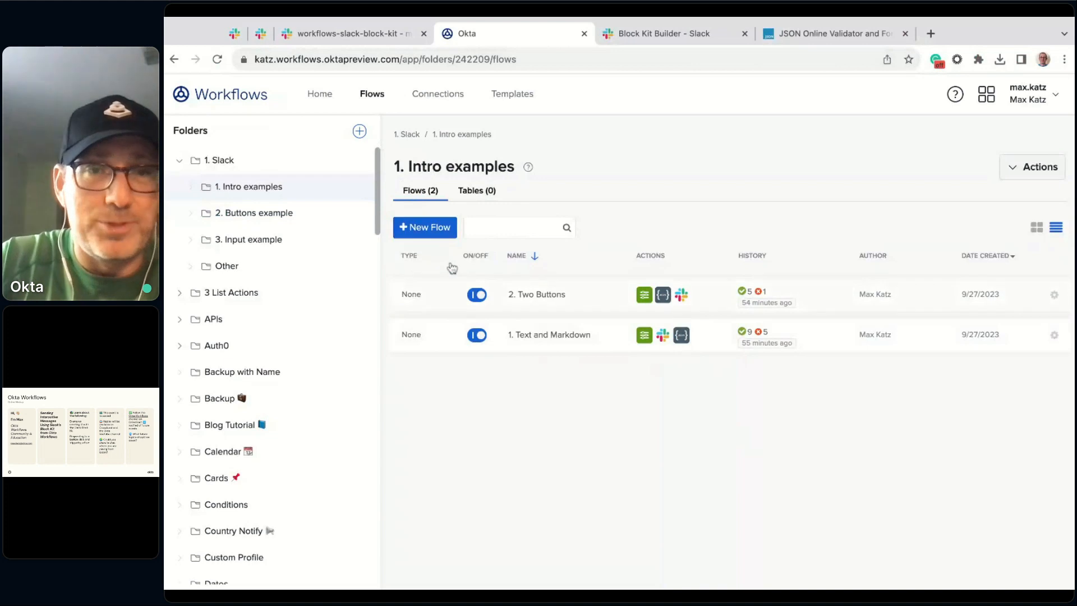
- Create a new flow named "Simple message" in the 1. Intro examples folder, with saving of all data passing through it enabled
click(429, 228)
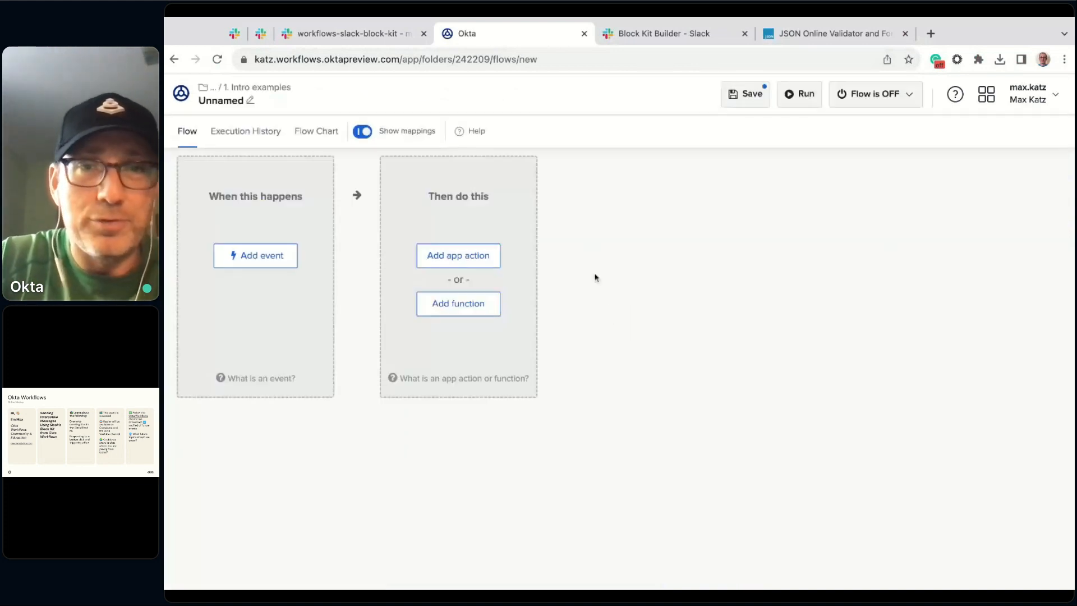
click(235, 105)
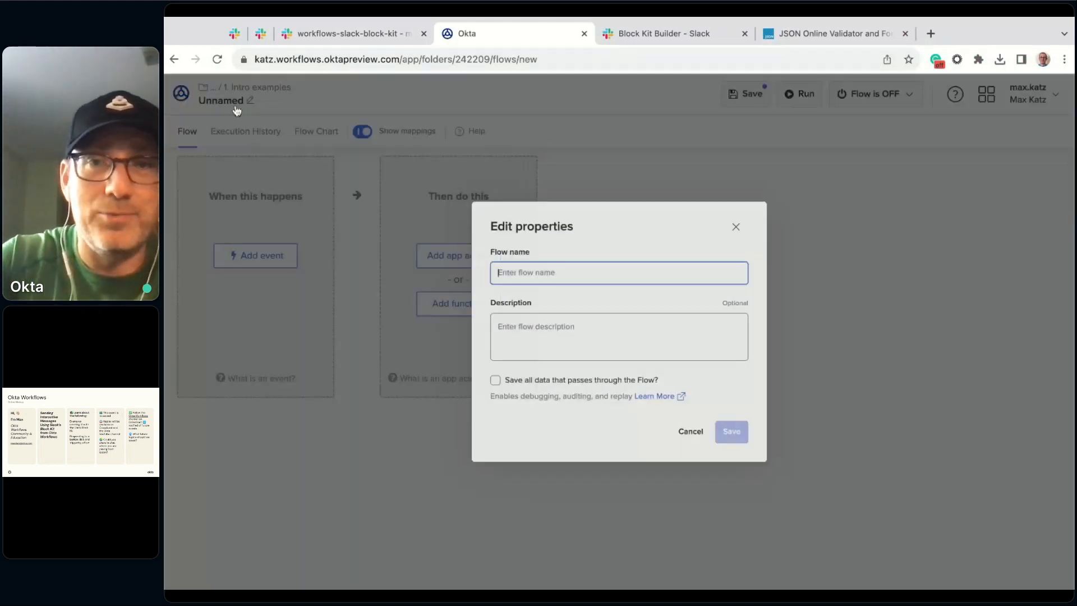
text(Slmp)
text(le message)
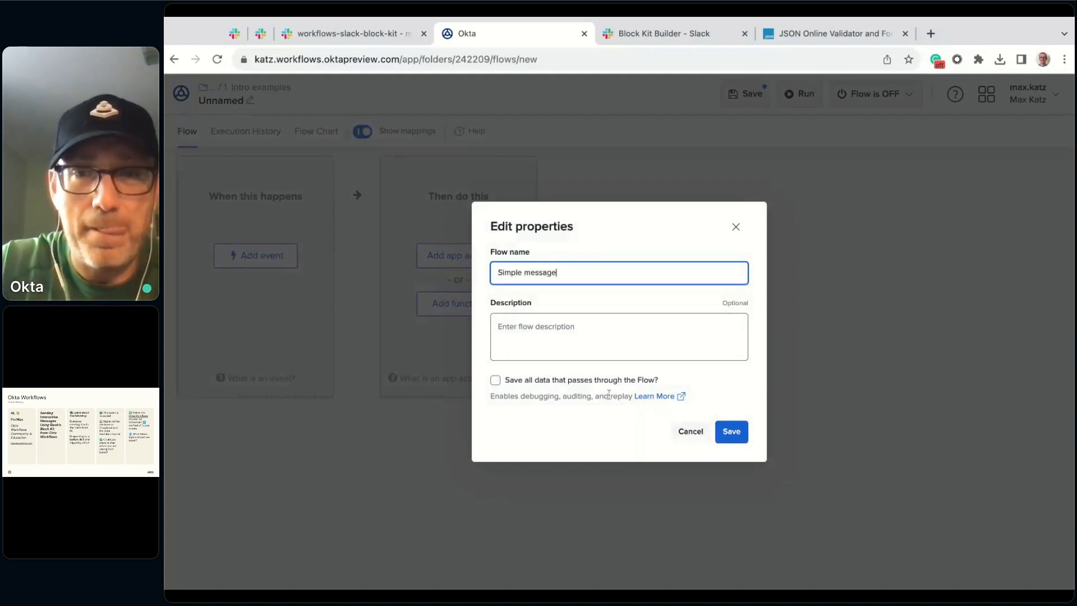
click(553, 383)
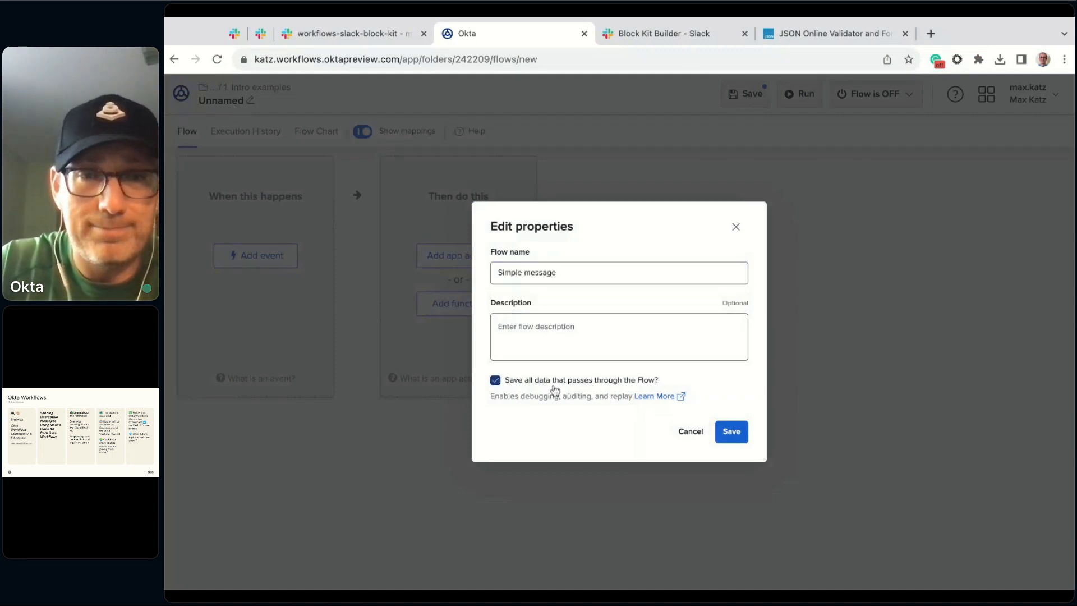
click(732, 433)
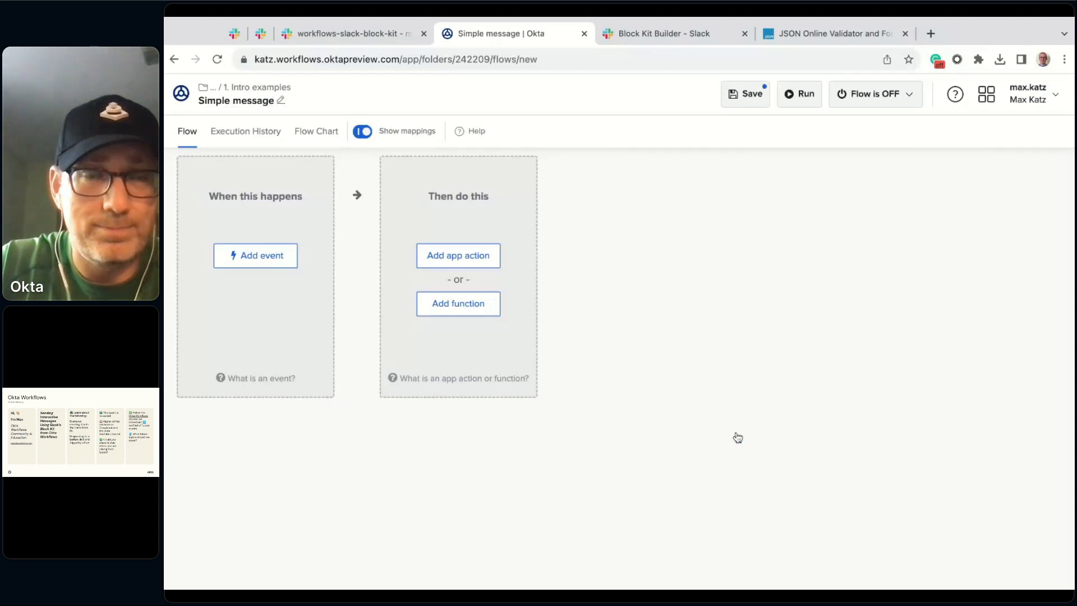
- Add a Text Compose function to the flow containing the text "Hello from Workflows"
click(450, 310)
text(comp)
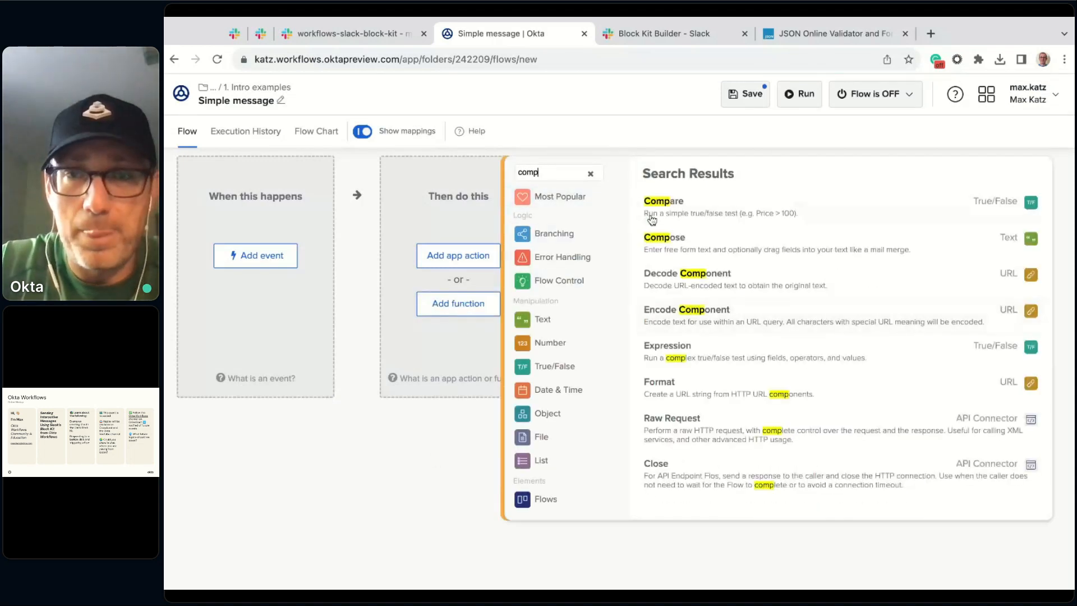
click(670, 242)
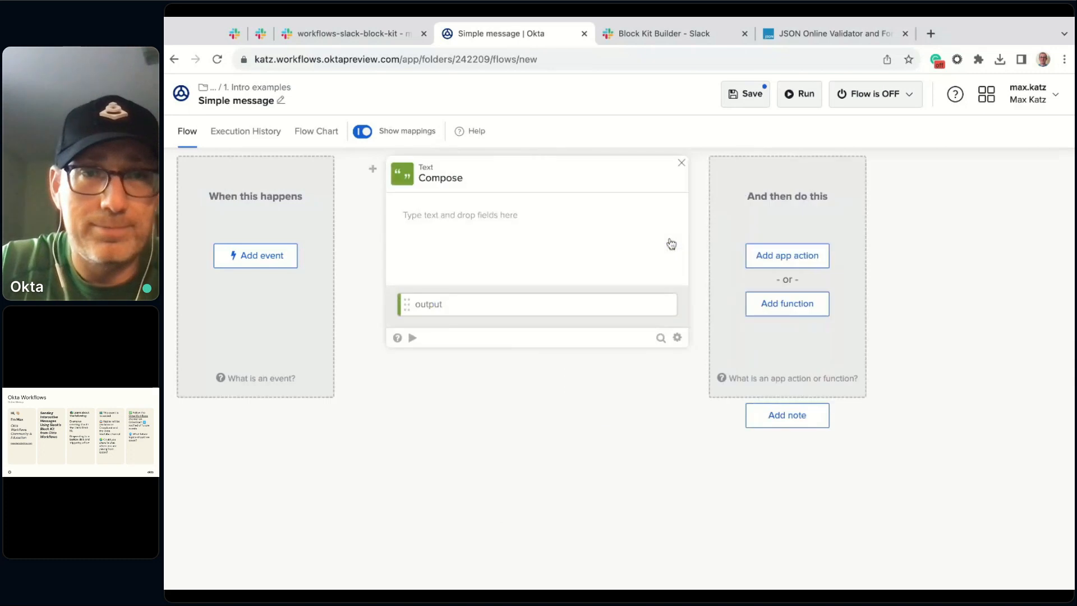
click(473, 215)
text(Hello form wo)
key(BackSpace)
key(BackSpace)
key(BackSpace)
key(BackSpace)
key(BackSpace)
text(rom Workflows)
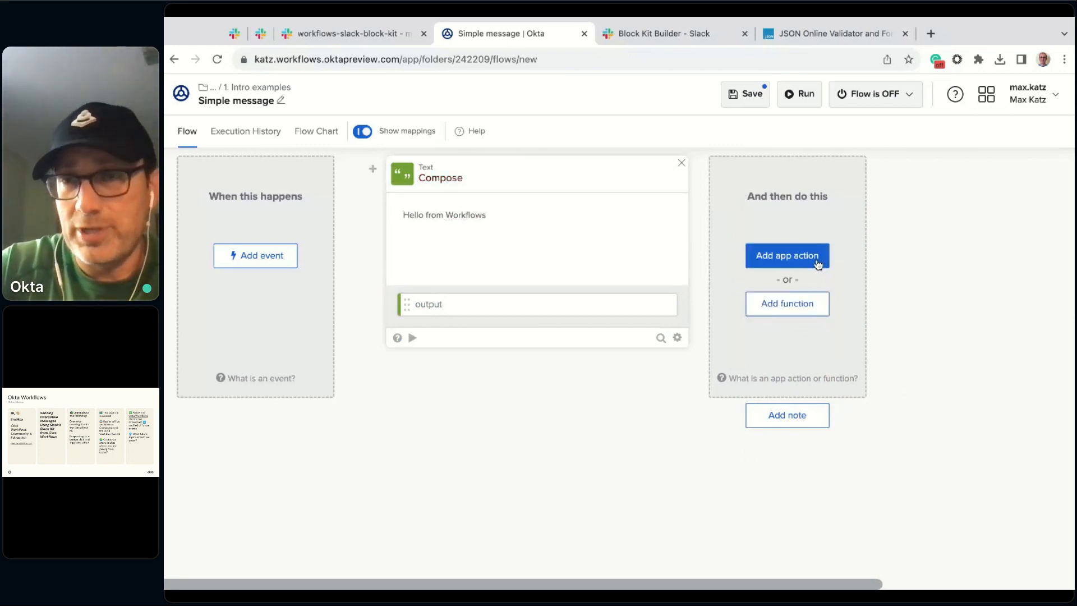
- Add the Slack Send Message to Channel action after the Compose card
click(795, 262)
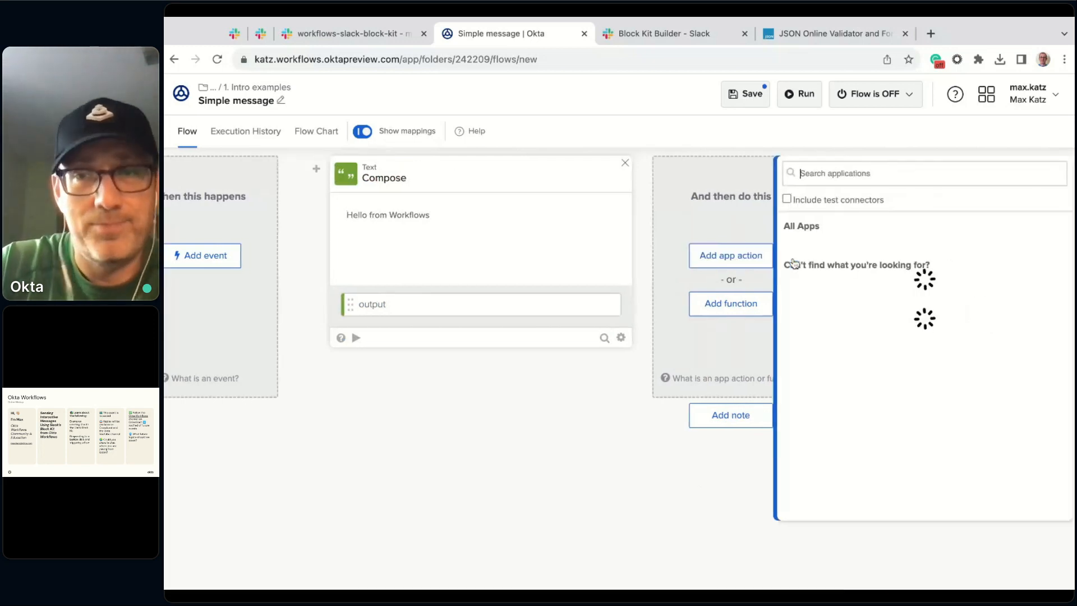
text(sla)
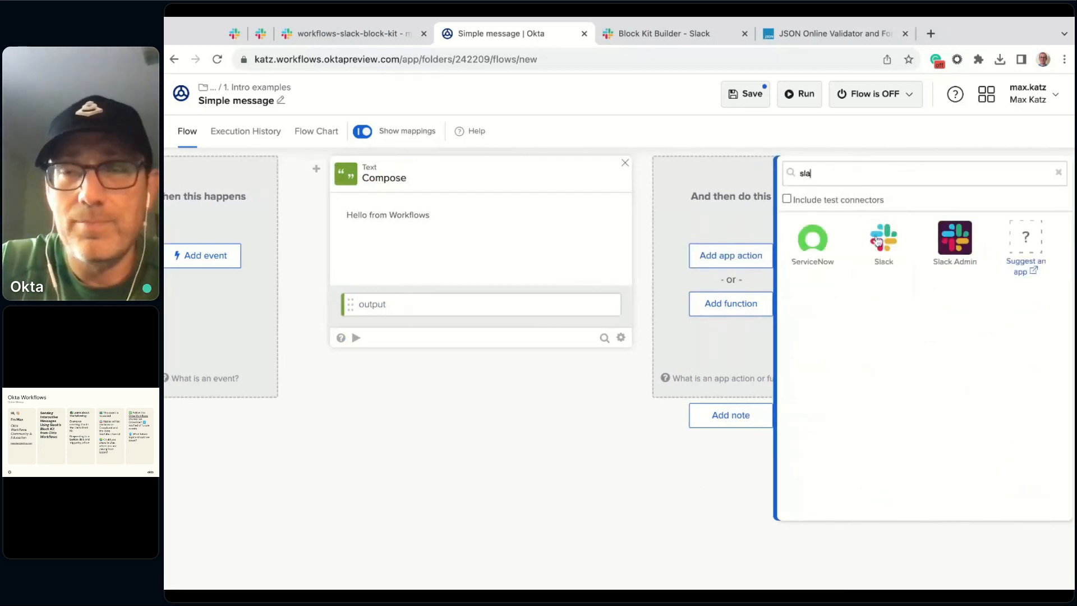
click(879, 241)
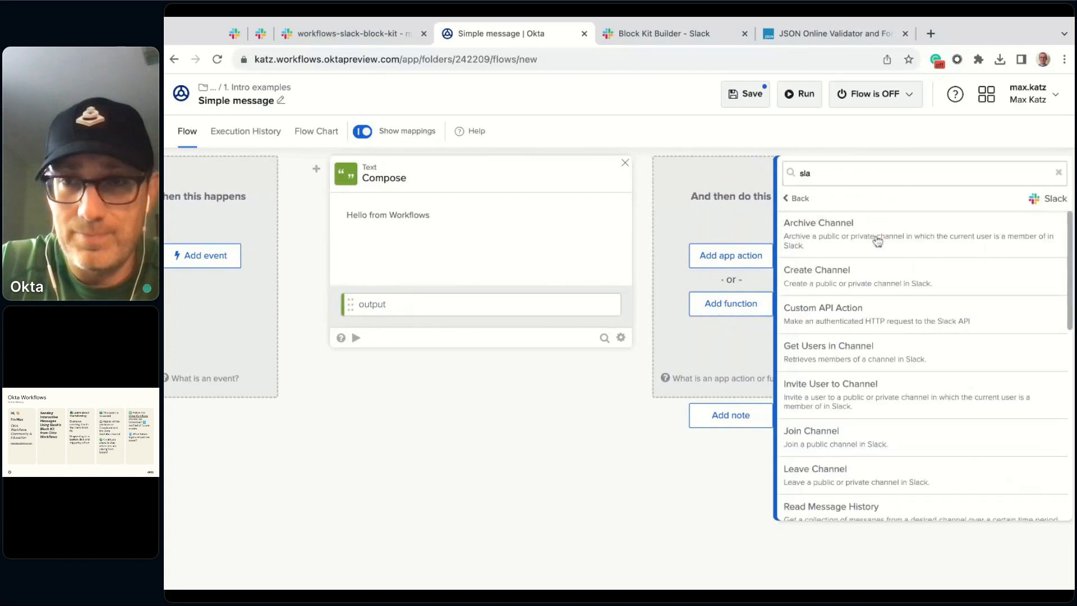
scroll(932, 343, down, 5)
scroll(932, 343, down, 4)
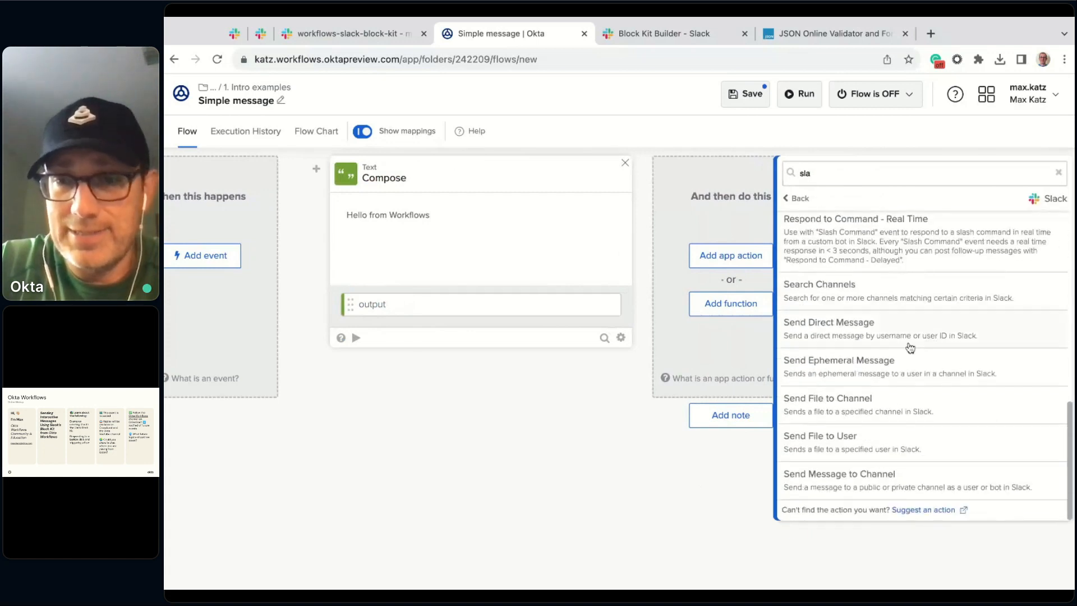
click(855, 477)
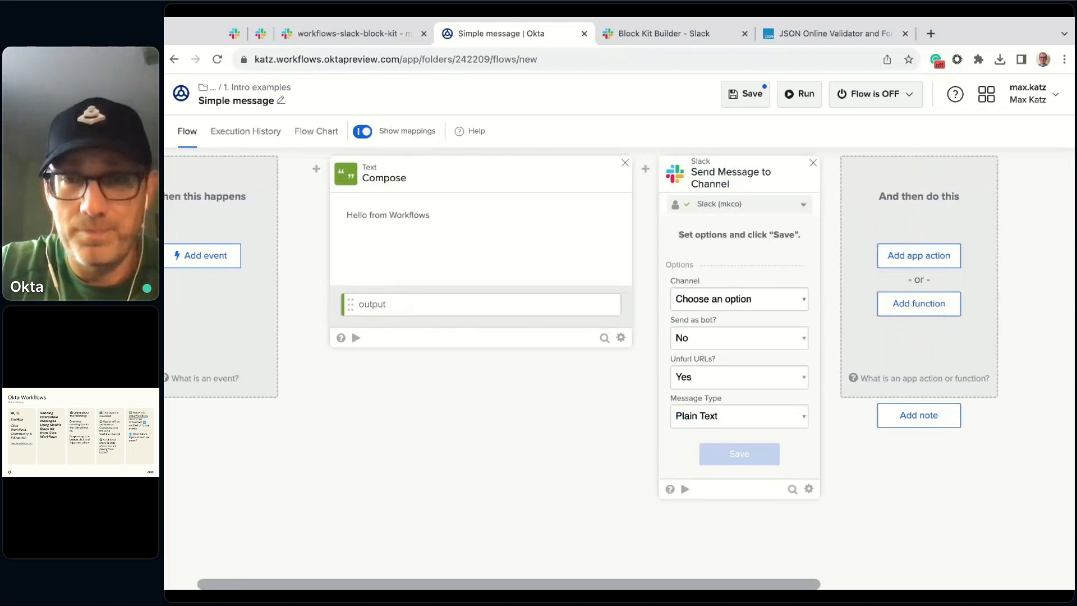
- Set the Slack action to post to the workflows-slack-block-kit channel as a bot, and save its options
click(712, 378)
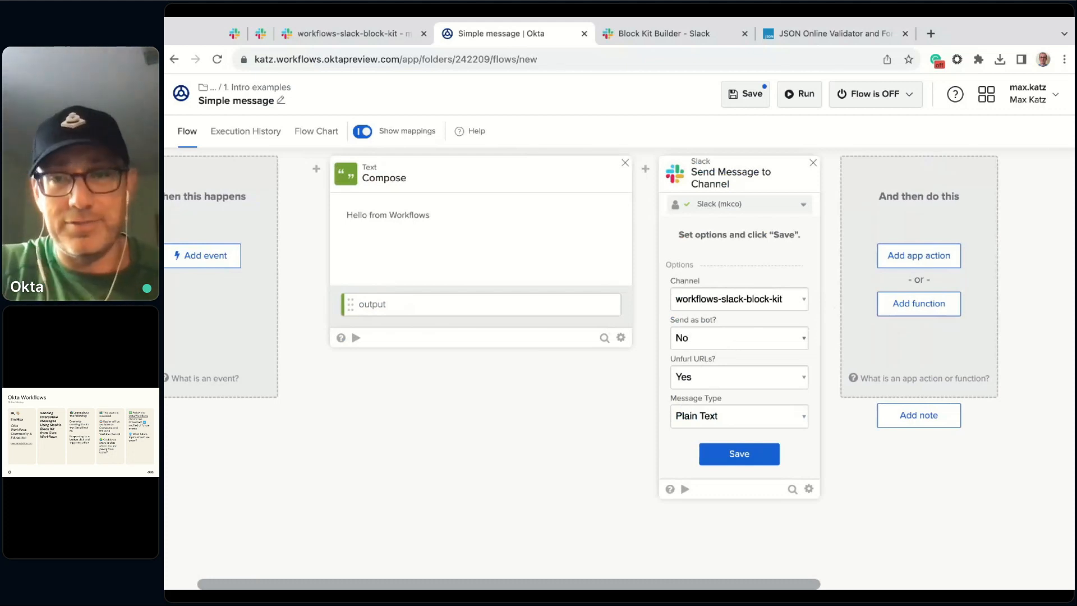
click(795, 368)
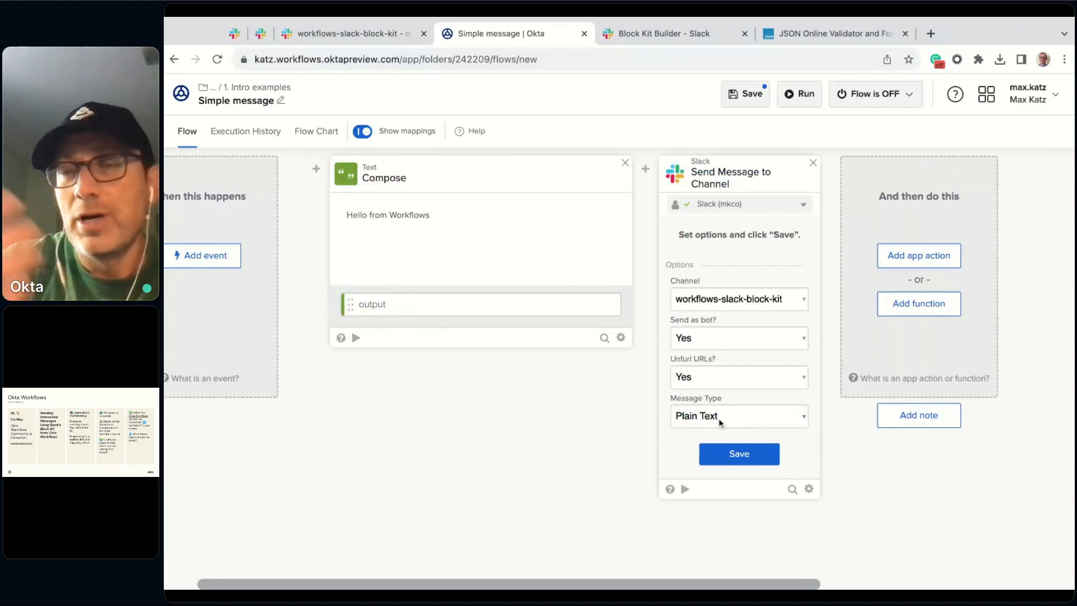
click(734, 457)
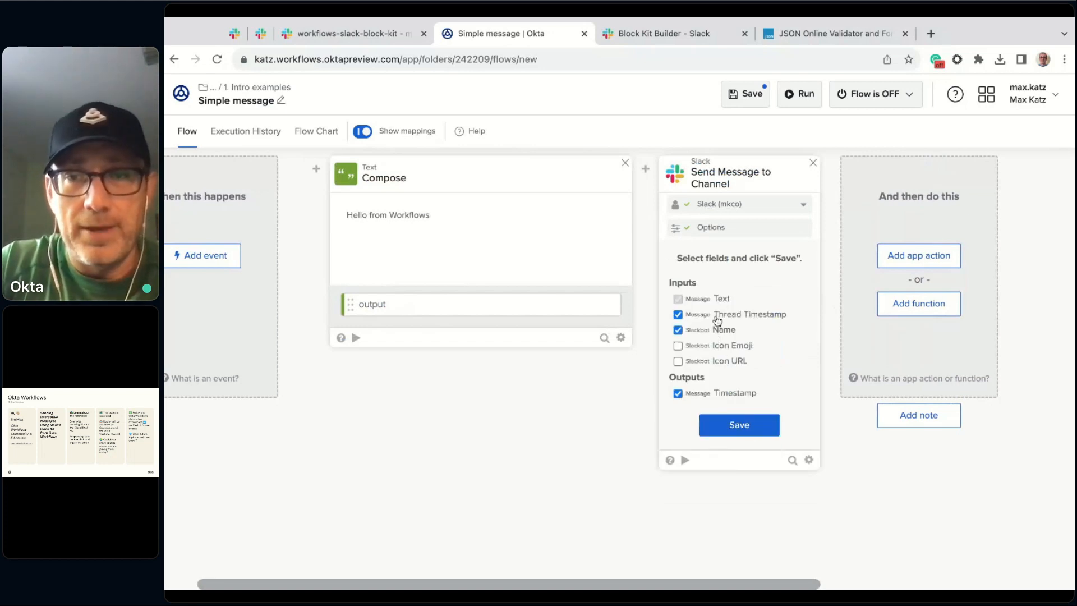
- Exclude the Thread Timestamp input and include Icon Emoji in the Slack action's fields, and save the selection
click(717, 317)
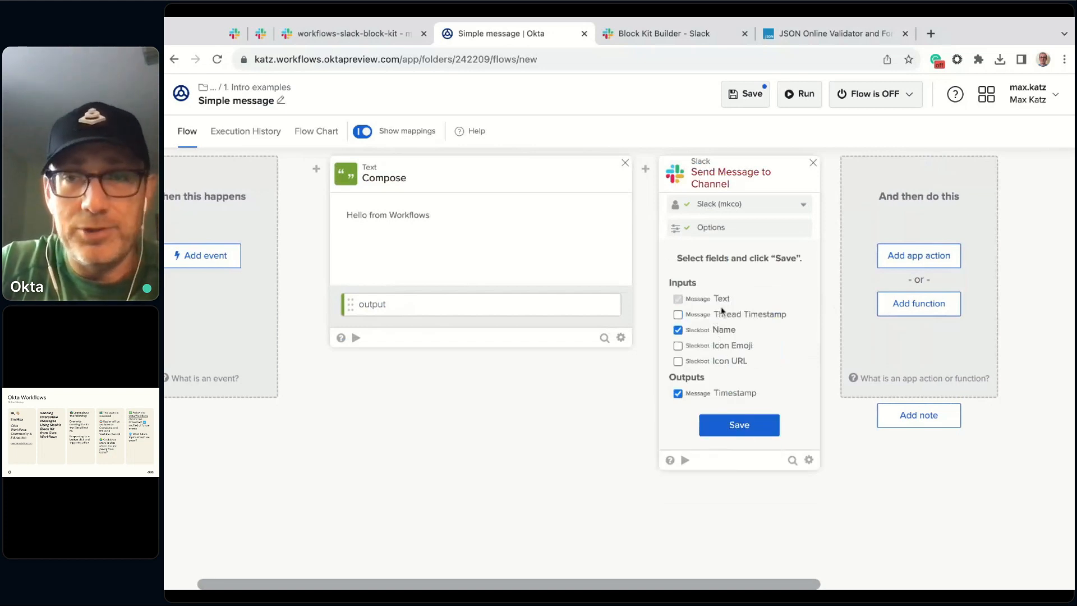
click(698, 344)
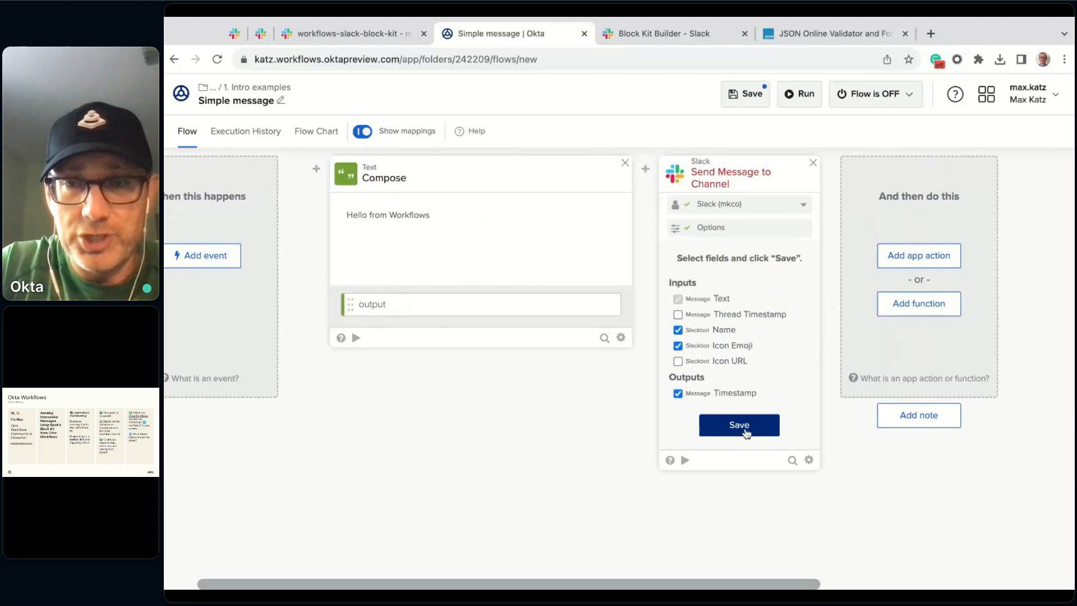
click(745, 432)
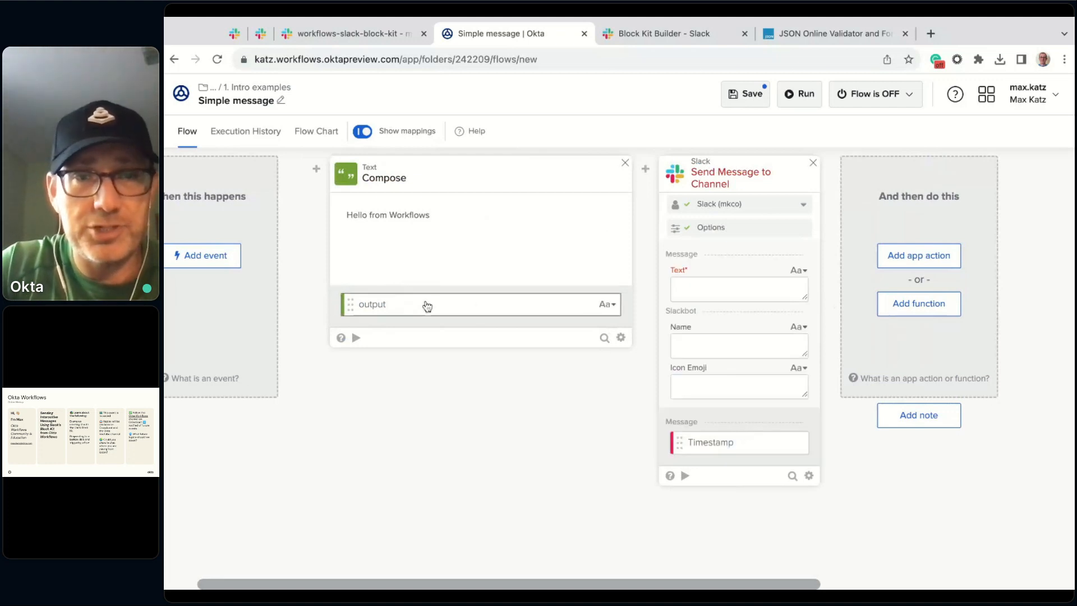
- Map the Compose output to the Slack message text, and set the bot's name to SimpleTextBot with a unicorn emoji icon
drag(428, 306, 718, 288)
click(716, 344)
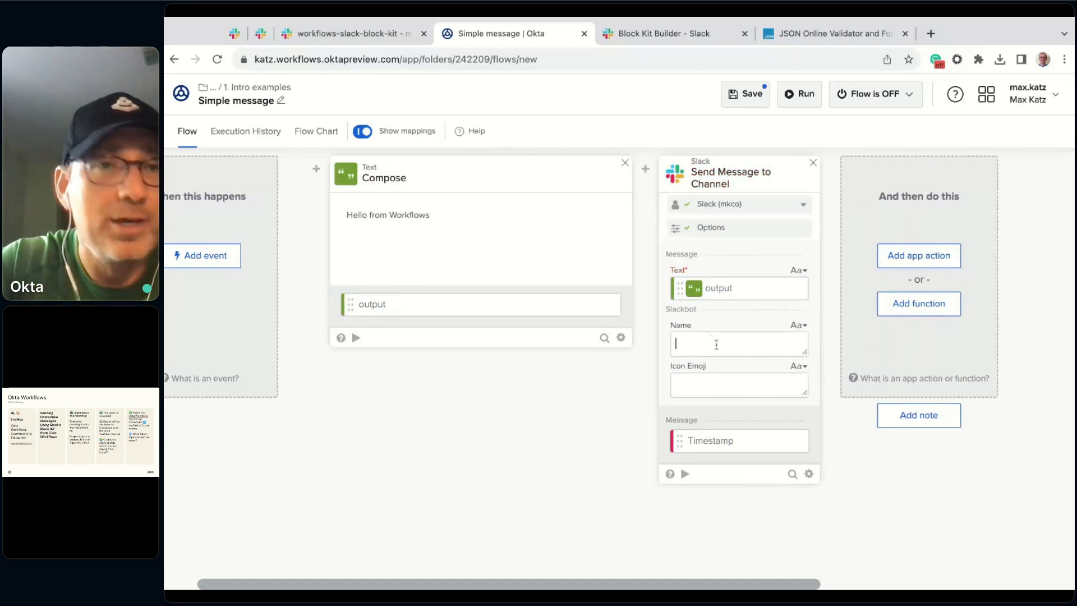
text(SimpleTextBot)
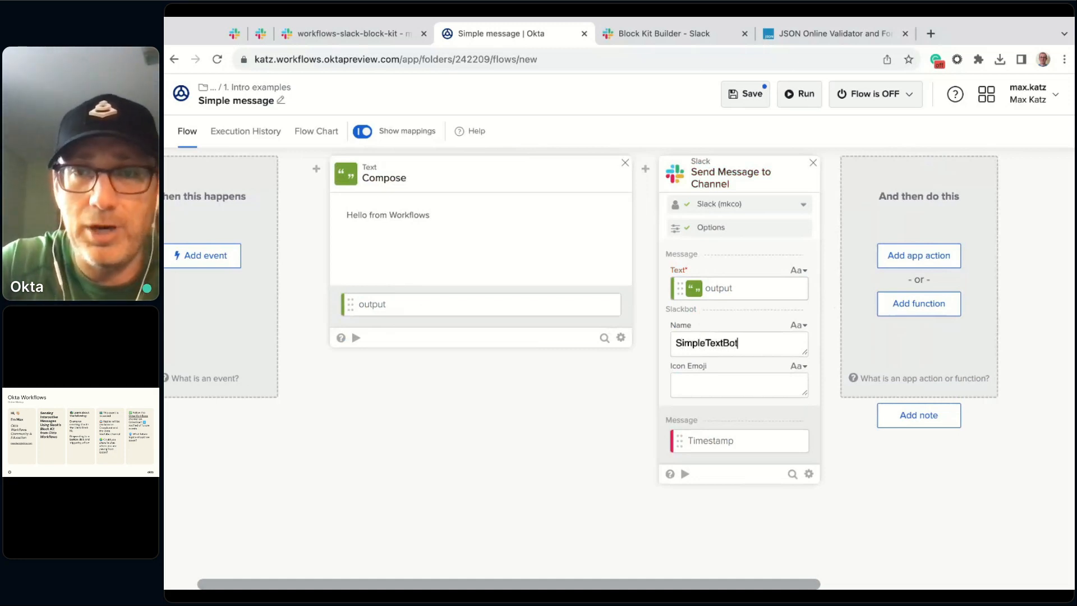
click(709, 385)
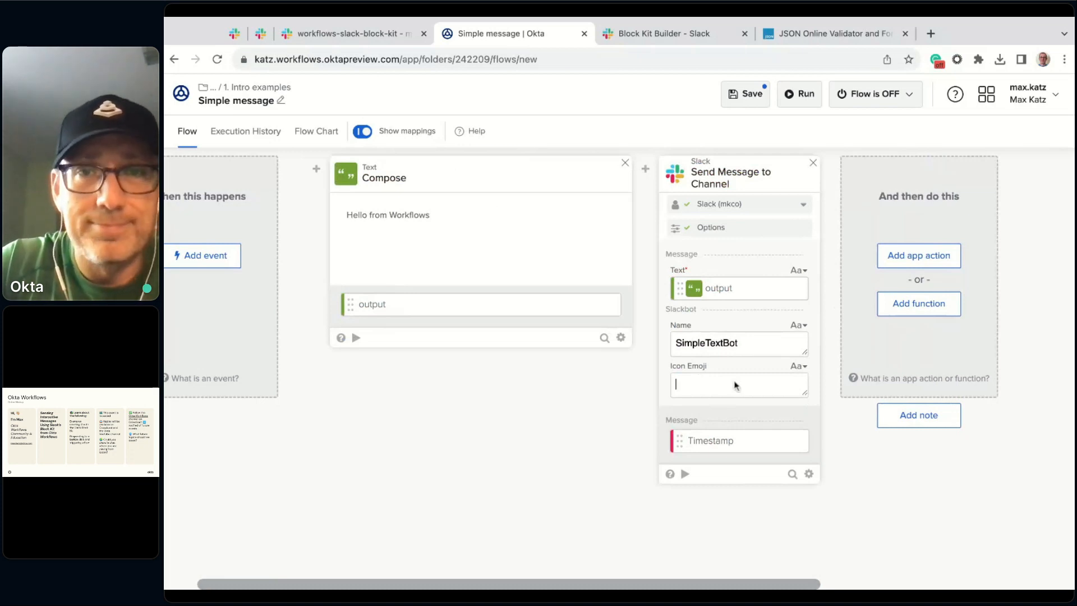
text(🦄)
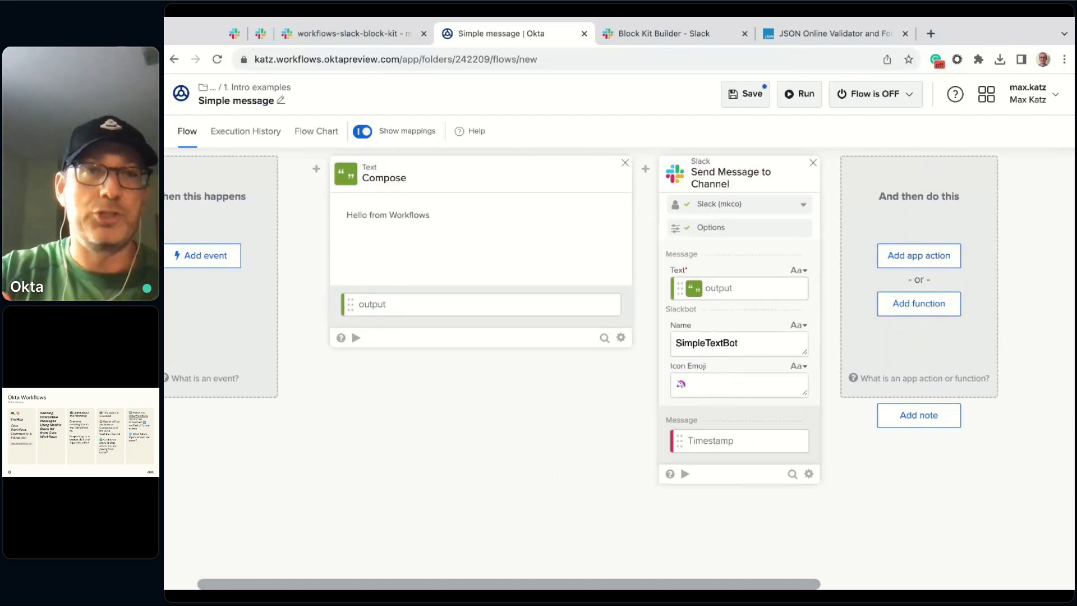
- Run the Simple message flow and check the posted bot message in the workflows-slack-block-kit channel in Slack
click(803, 94)
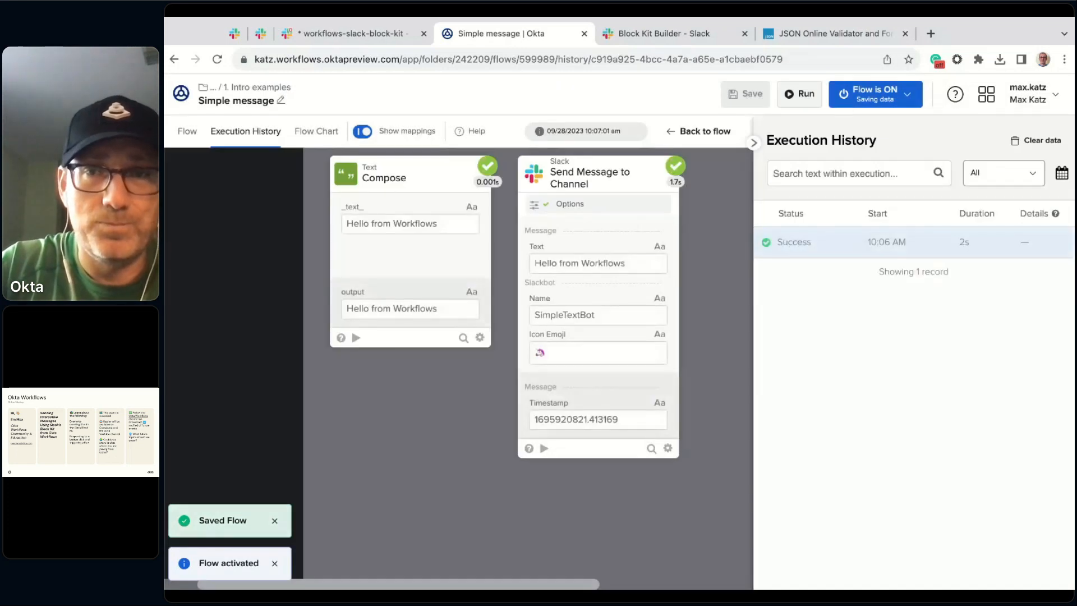
click(364, 35)
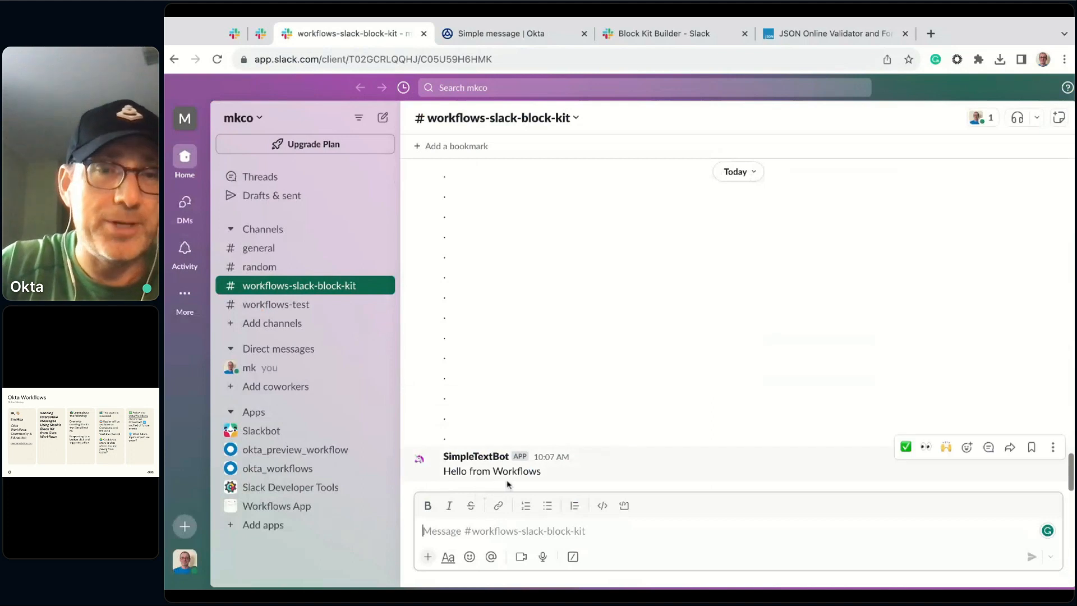
click(498, 458)
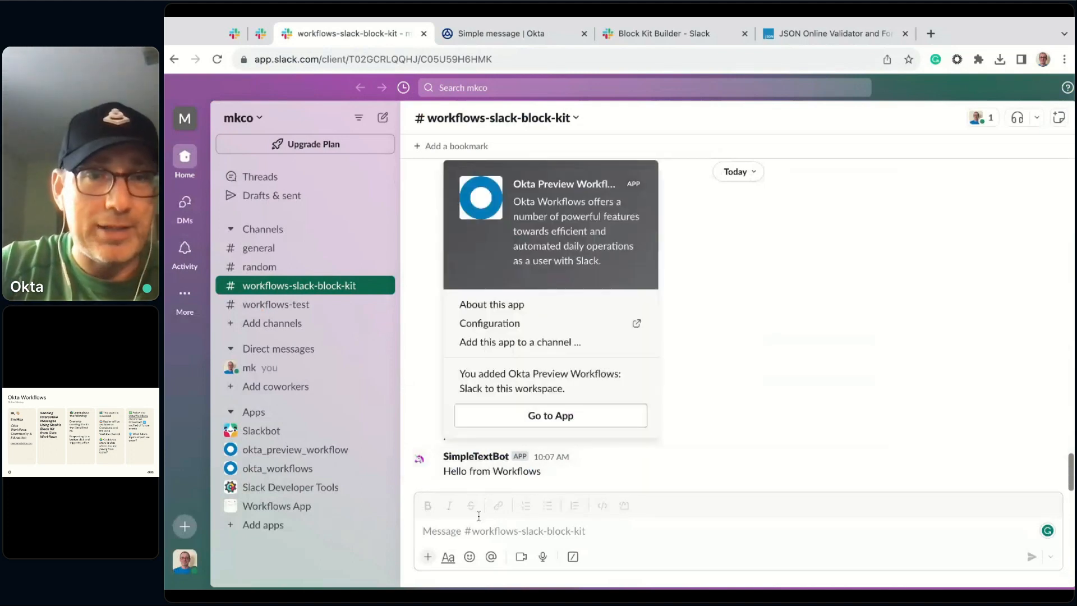
click(449, 480)
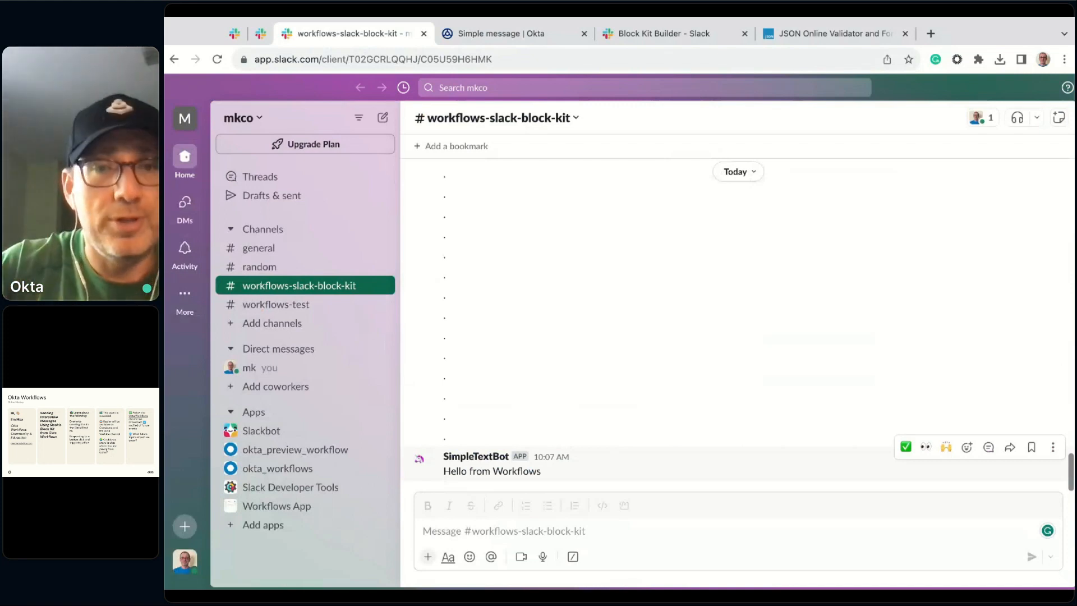
- Return to Okta Workflows, open the 1. Text and Markdown flow, and enlarge the JSON Parse string to read its full content
click(547, 35)
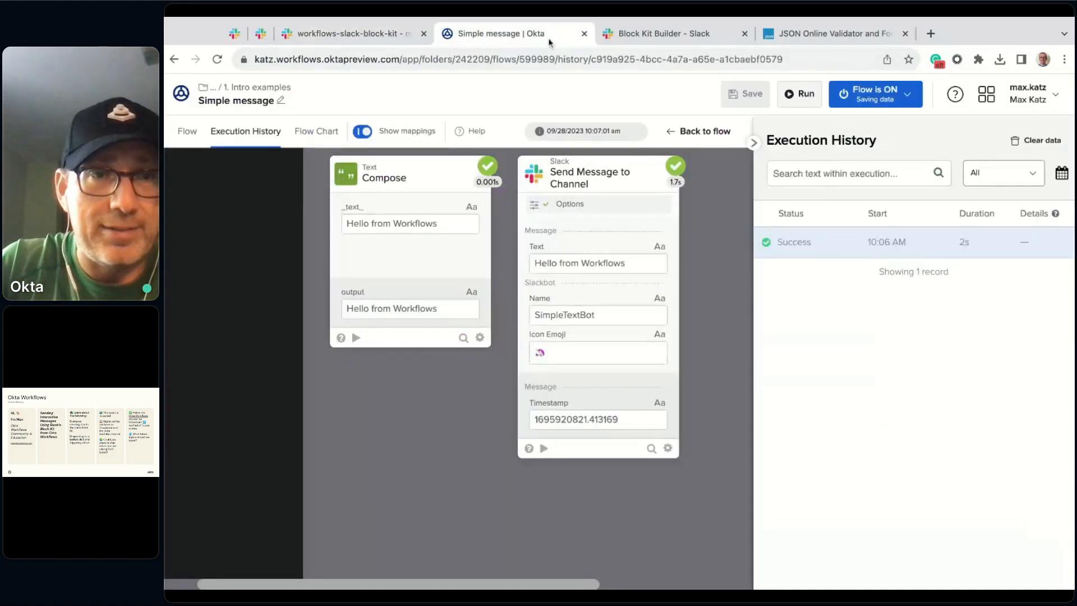
click(277, 88)
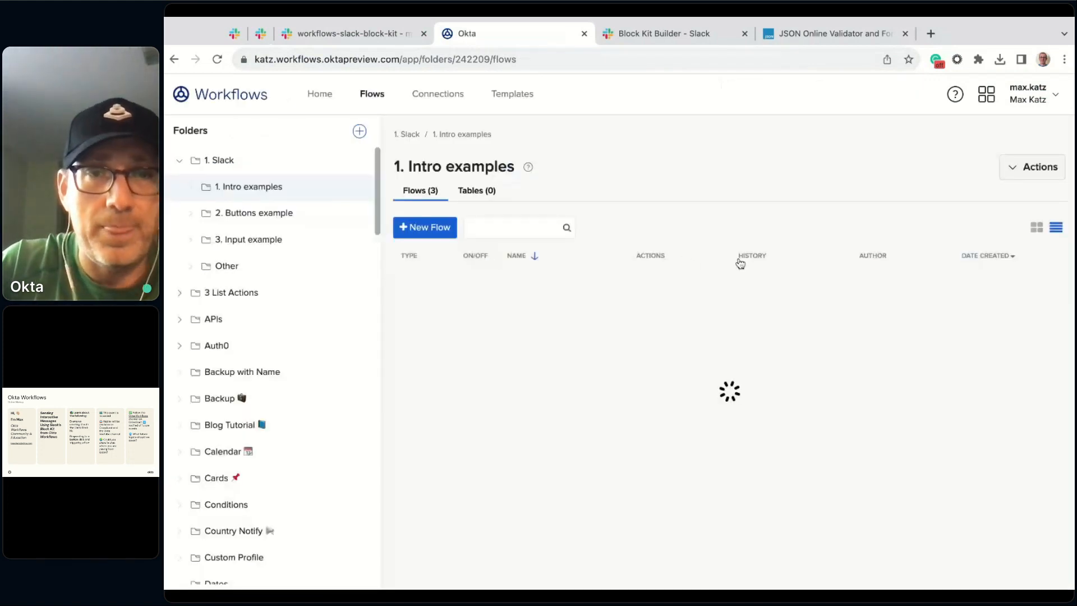
click(537, 378)
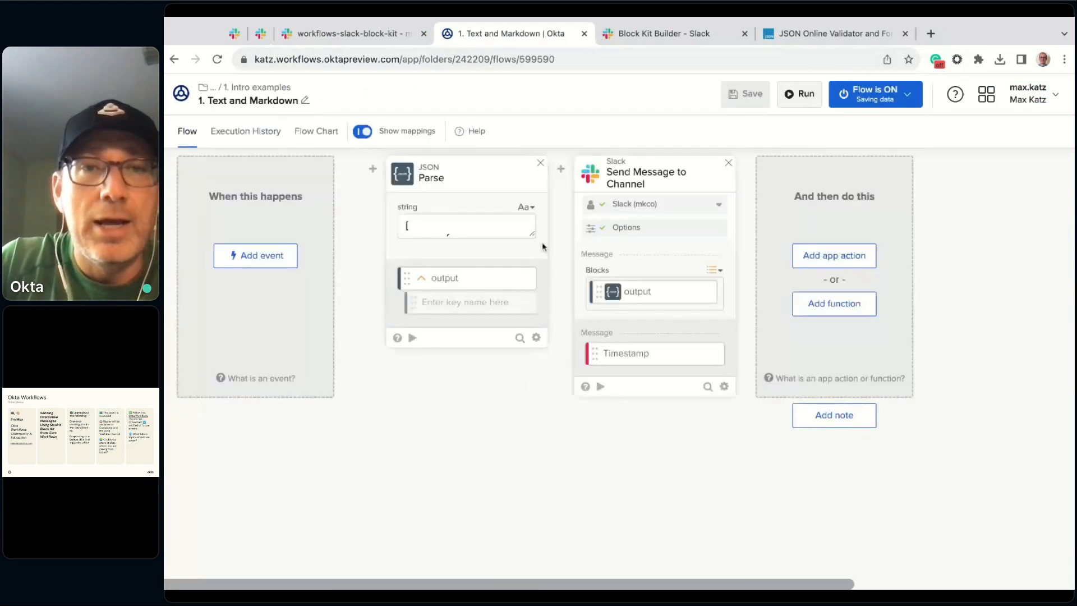
drag(533, 240, 548, 417)
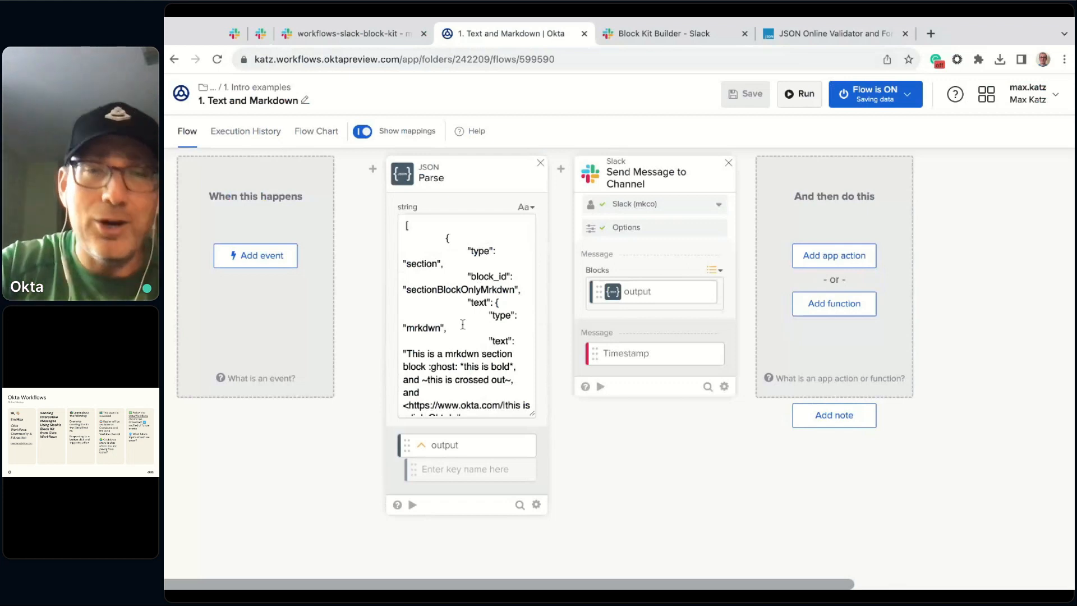
scroll(446, 261, down, 3)
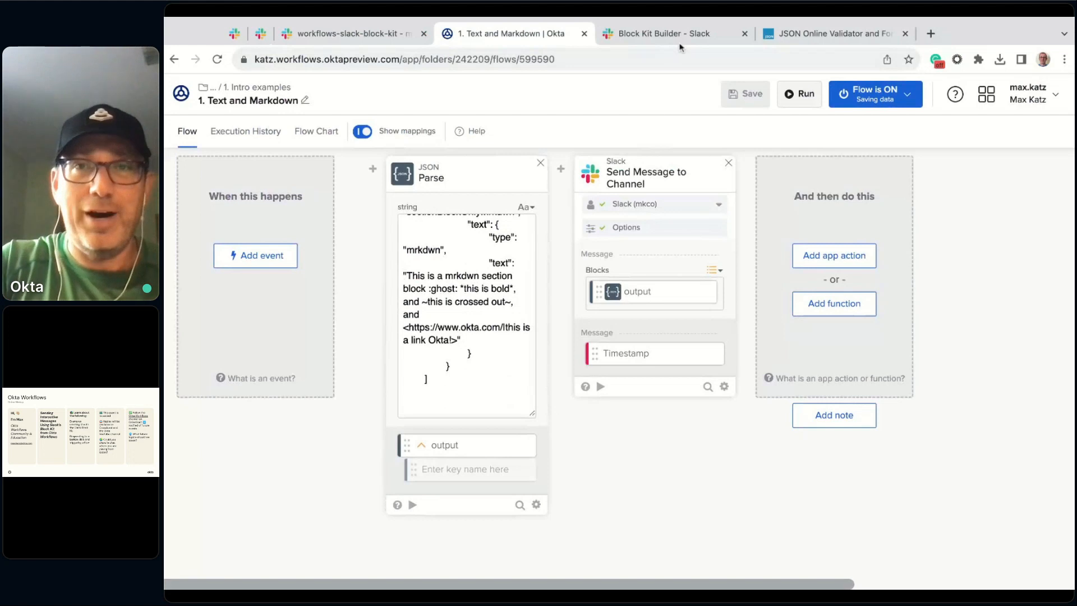
- Switch to Slack's Block Kit Builder and look through the available block types
click(695, 37)
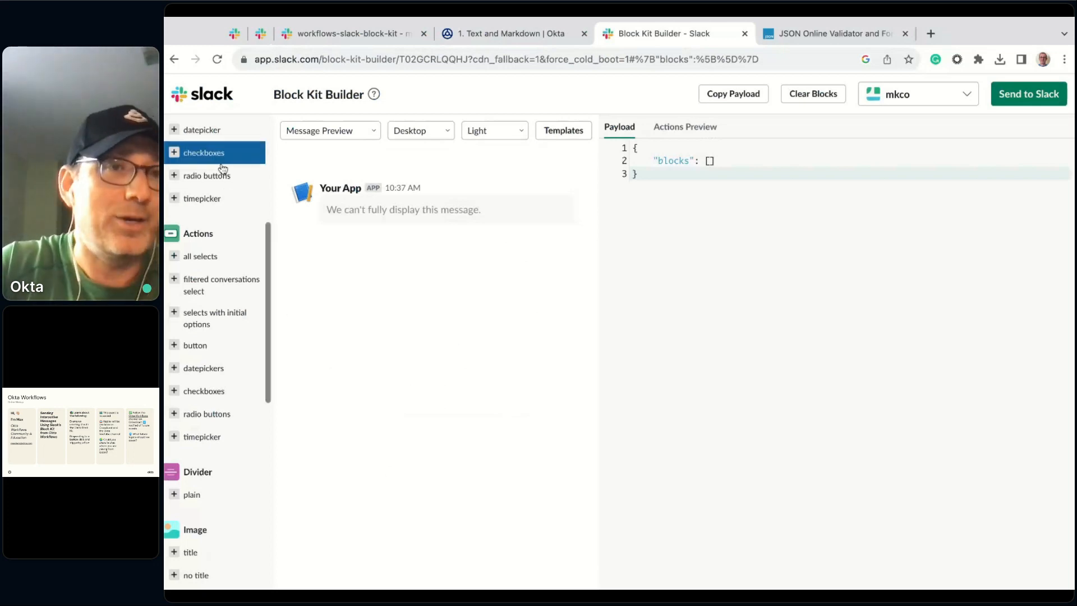
scroll(228, 224, up, 5)
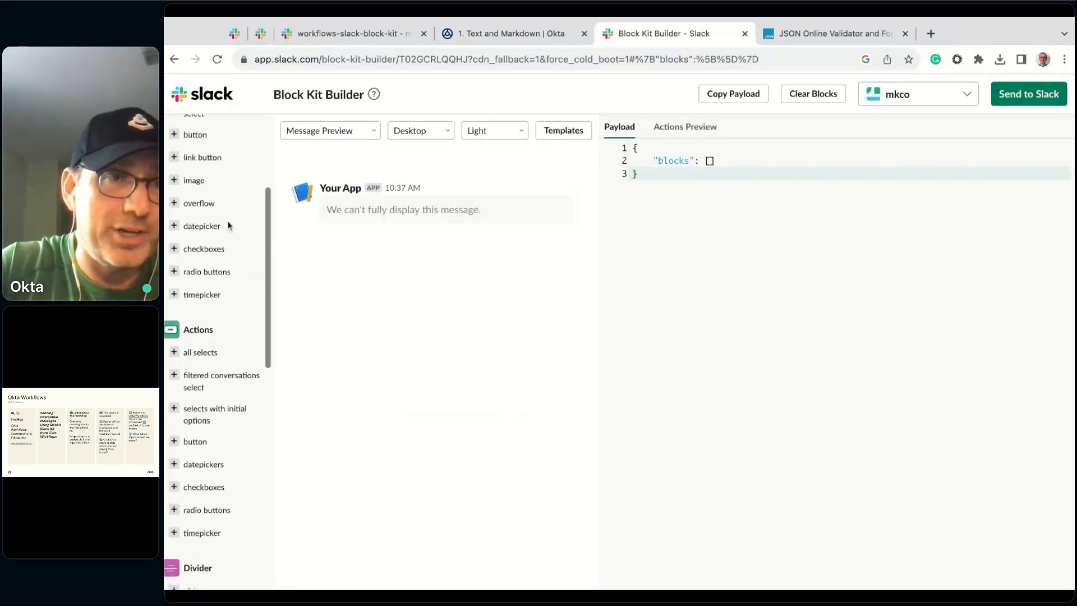
scroll(236, 188, down, 7)
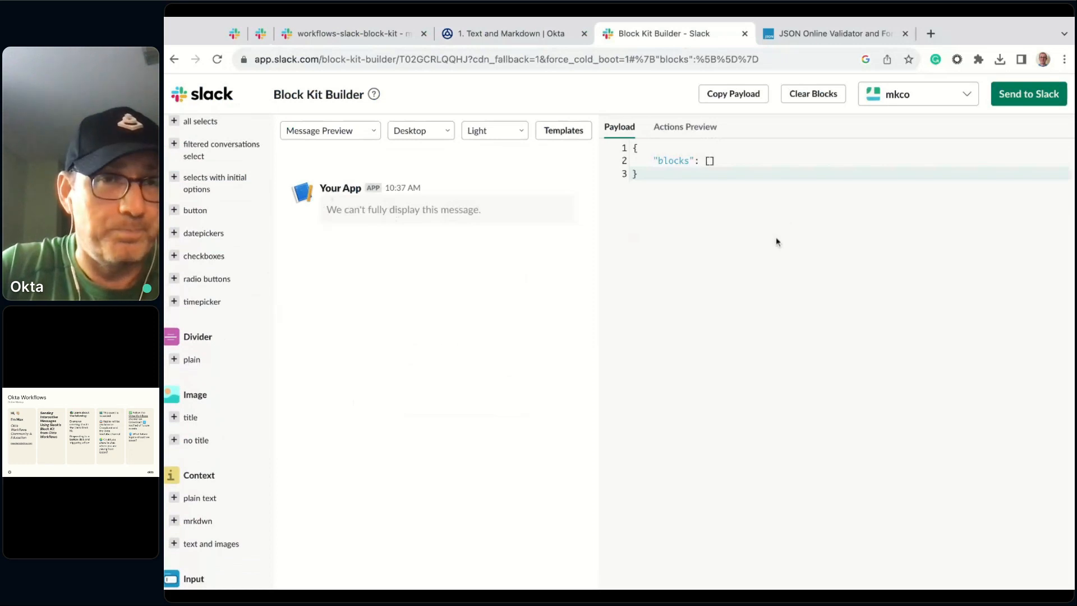
- Add a mrkdwn section block to the message in the Block Kit Builder
scroll(233, 274, up, 1)
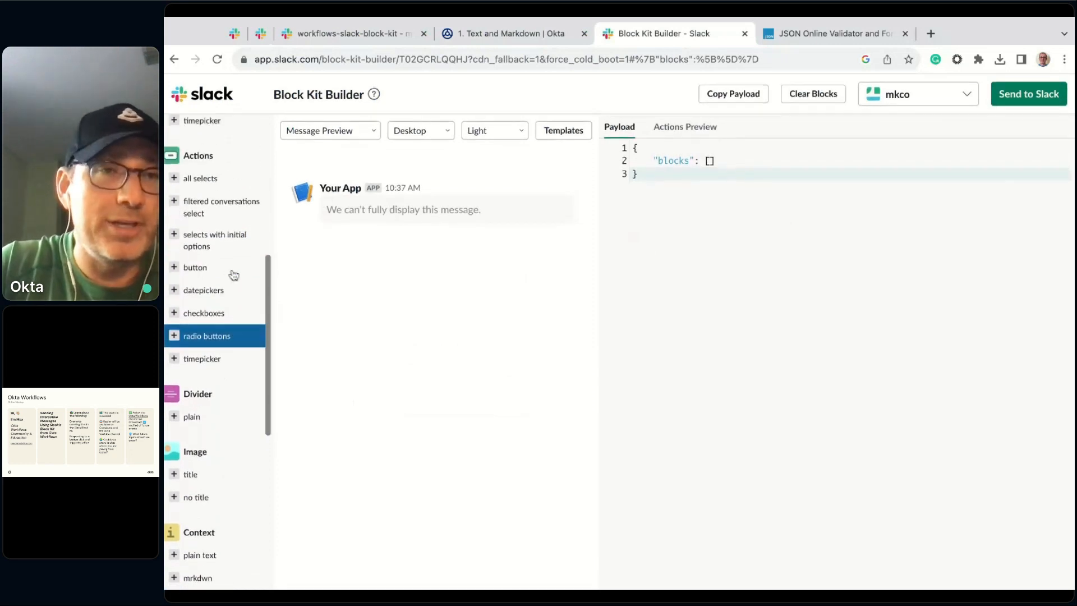
scroll(233, 235, up, 5)
scroll(237, 166, up, 2)
scroll(238, 166, up, 1)
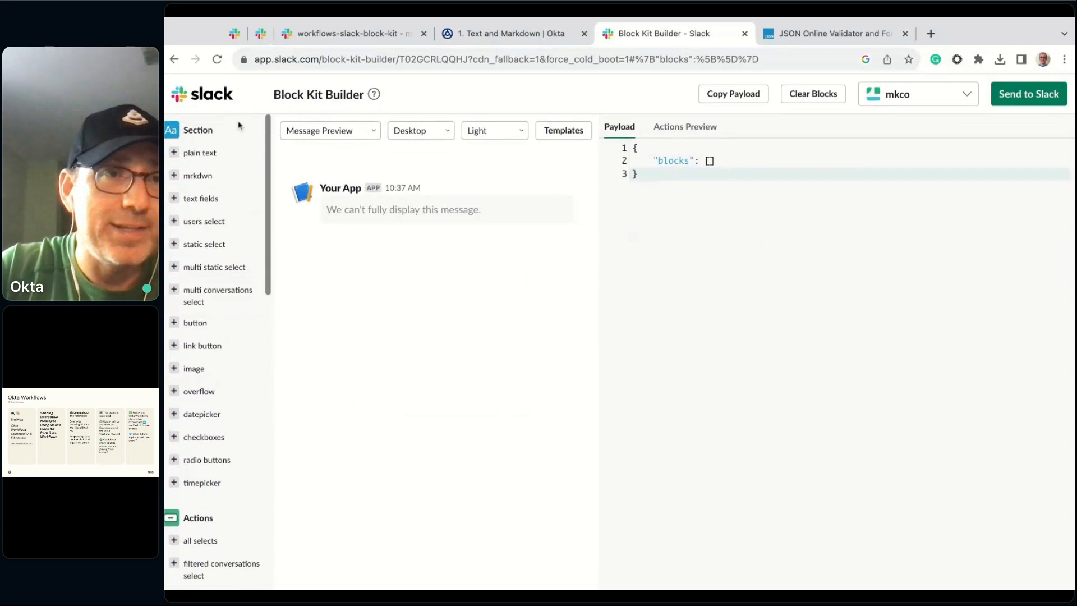
click(187, 182)
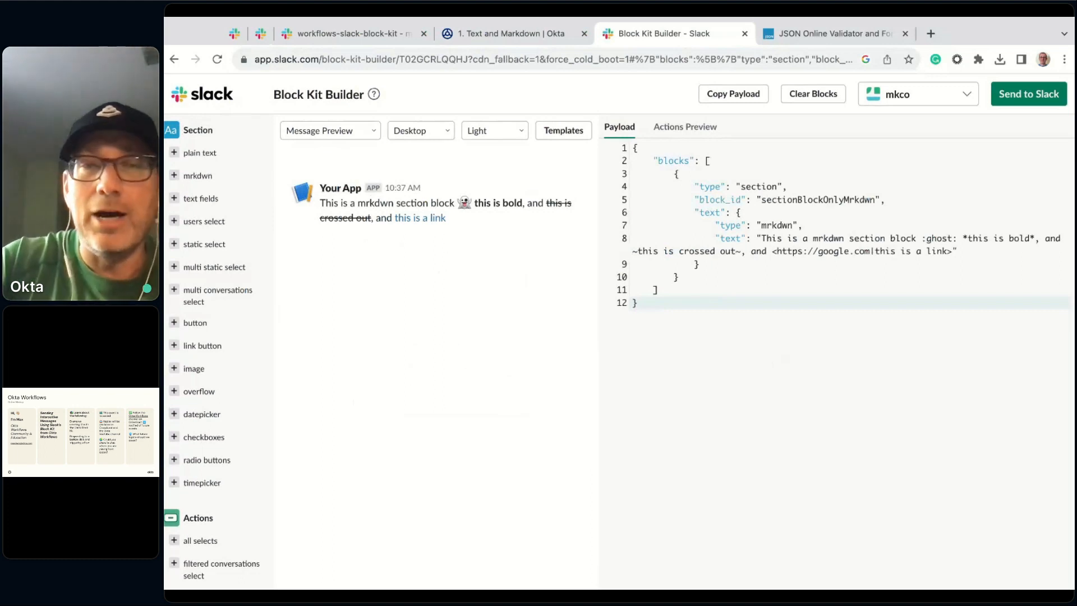
- Switch to Okta Workflows and read through the block JSON in the JSON Parse string of the 1. Text and Markdown flow
click(543, 34)
scroll(438, 279, up, 5)
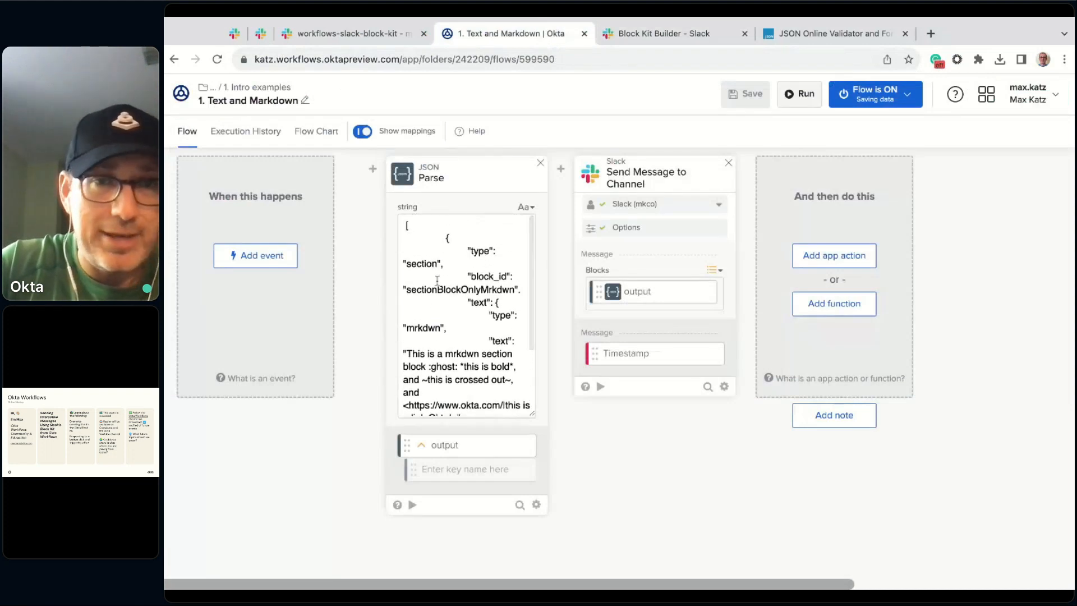
scroll(471, 279, down, 3)
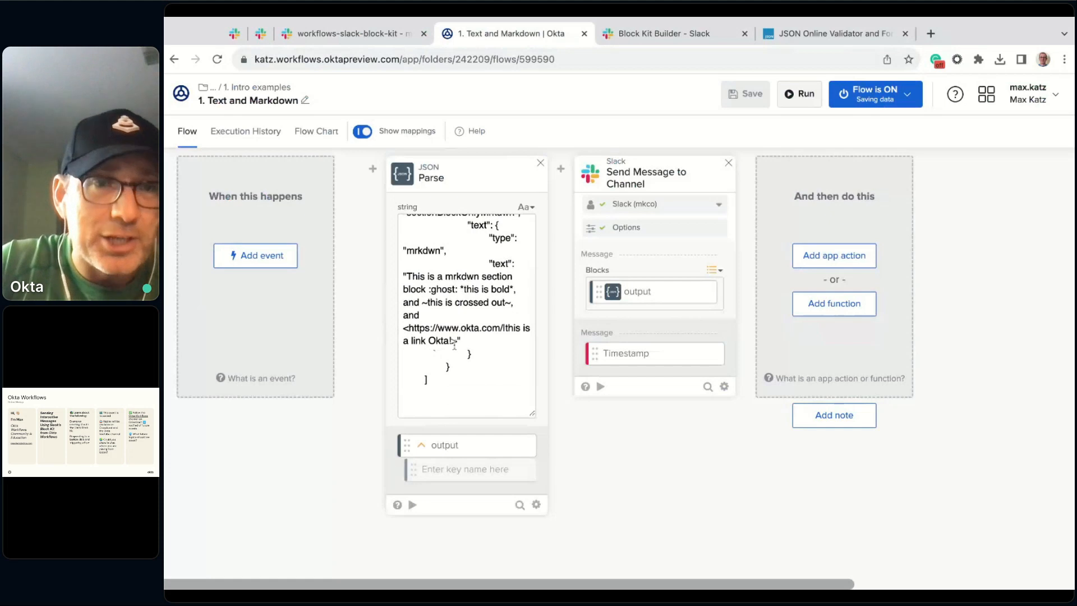
scroll(482, 331, up, 3)
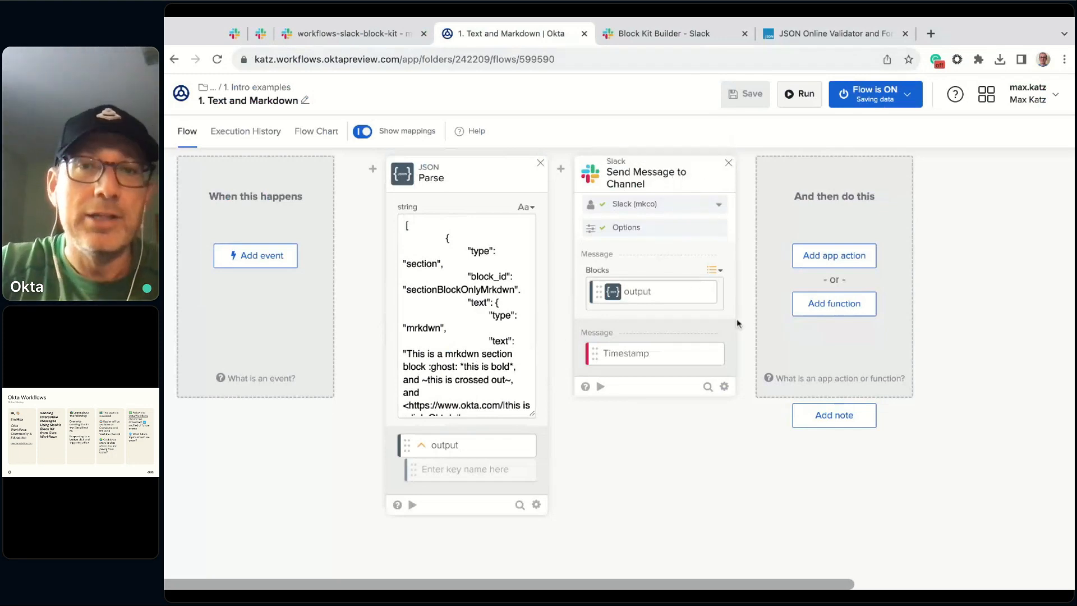
- Review the channel, bot, URL unfurling and message type options of the Slack Send Message to Channel card, saving them unchanged
click(653, 229)
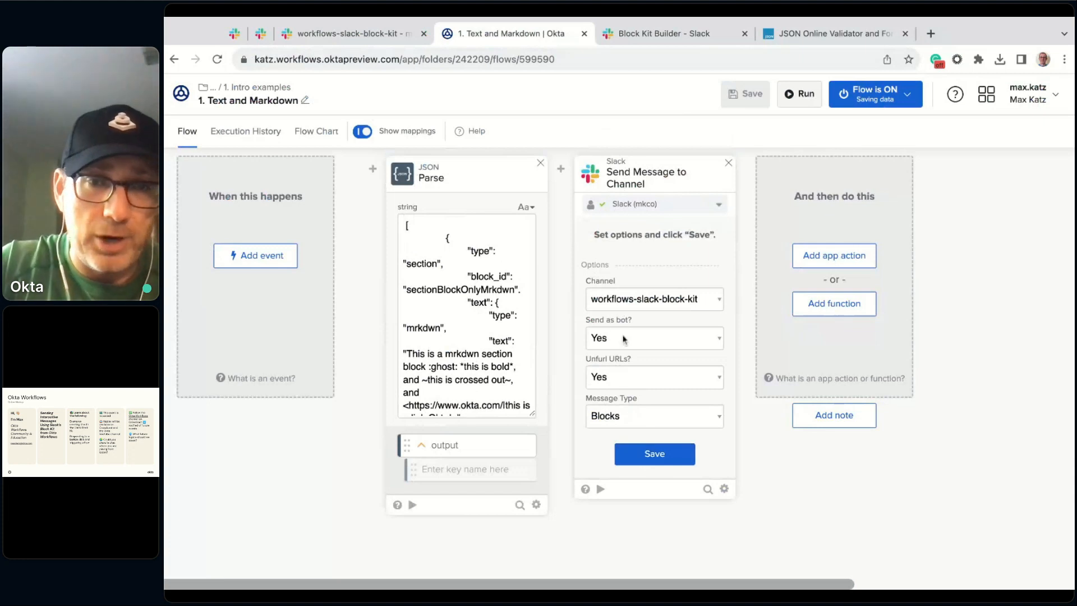
click(657, 456)
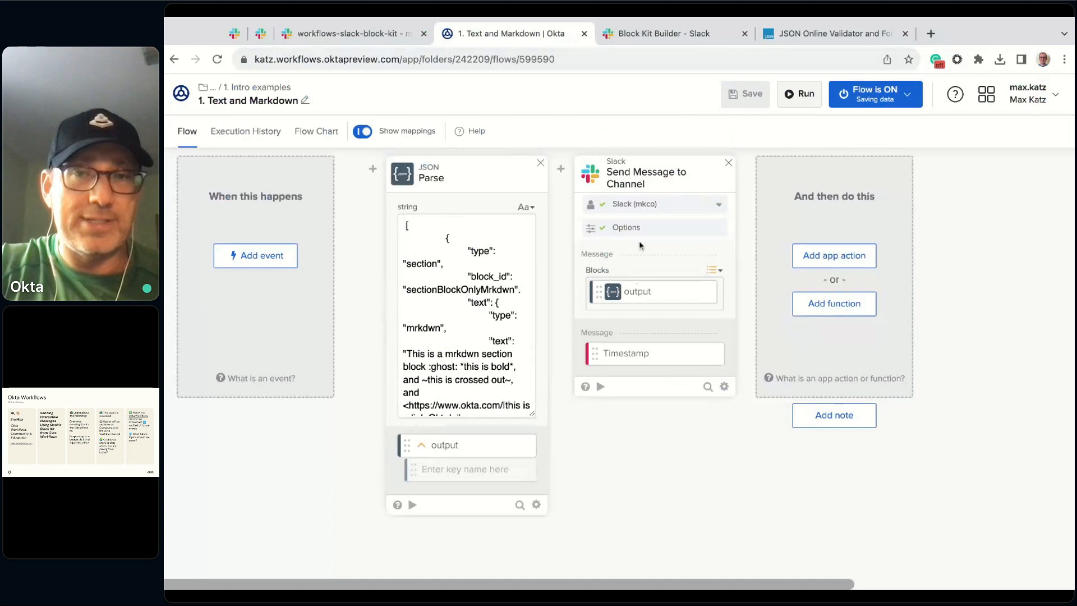
click(654, 234)
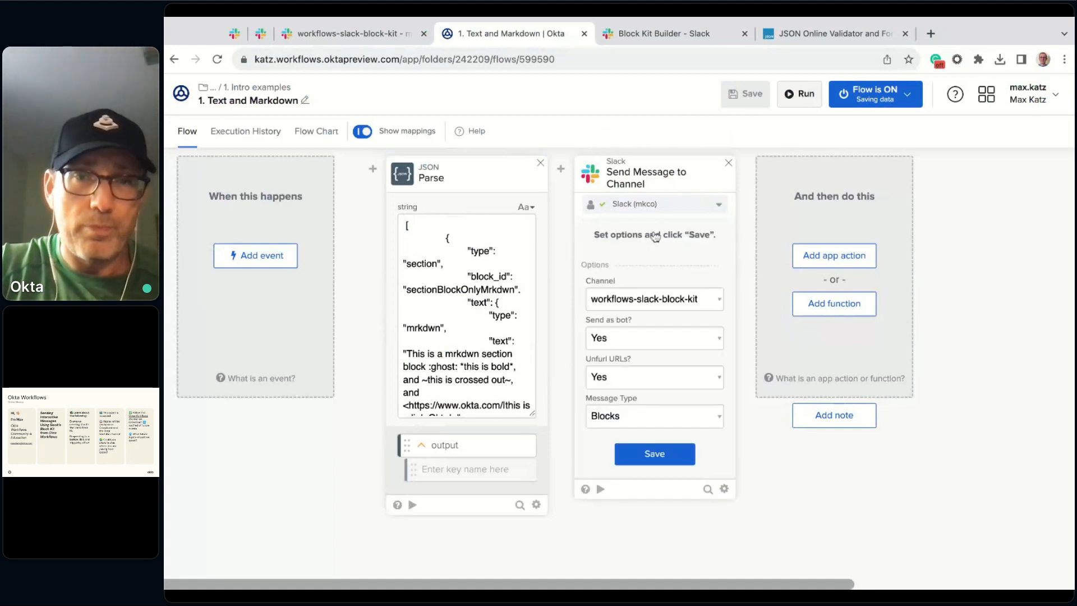
click(654, 454)
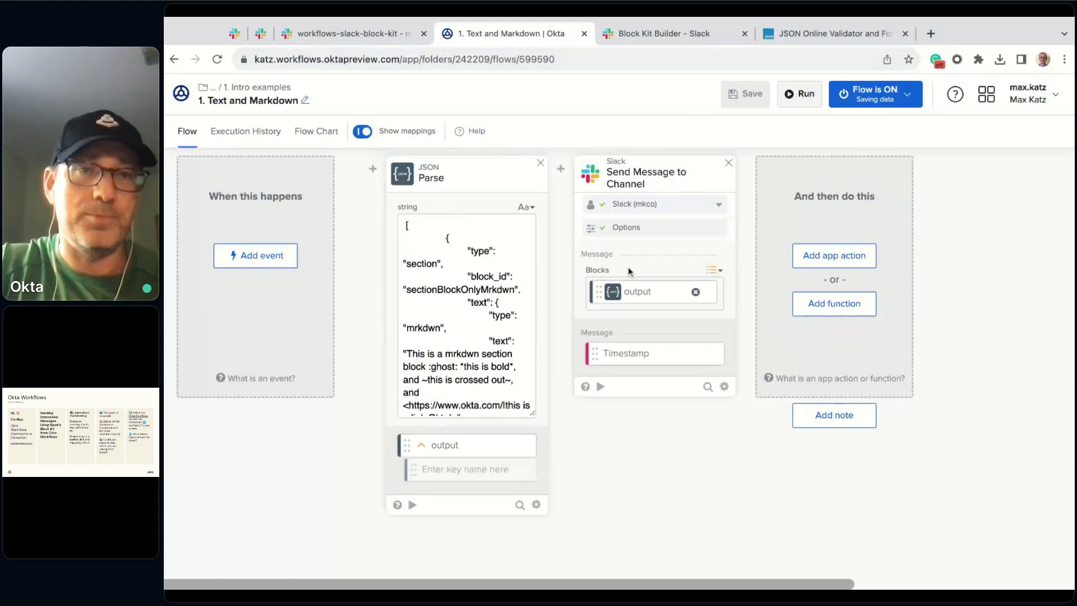
- Run the 1. Text and Markdown flow and check the posted message in the workflows-slack-block-kit channel in Slack
click(804, 97)
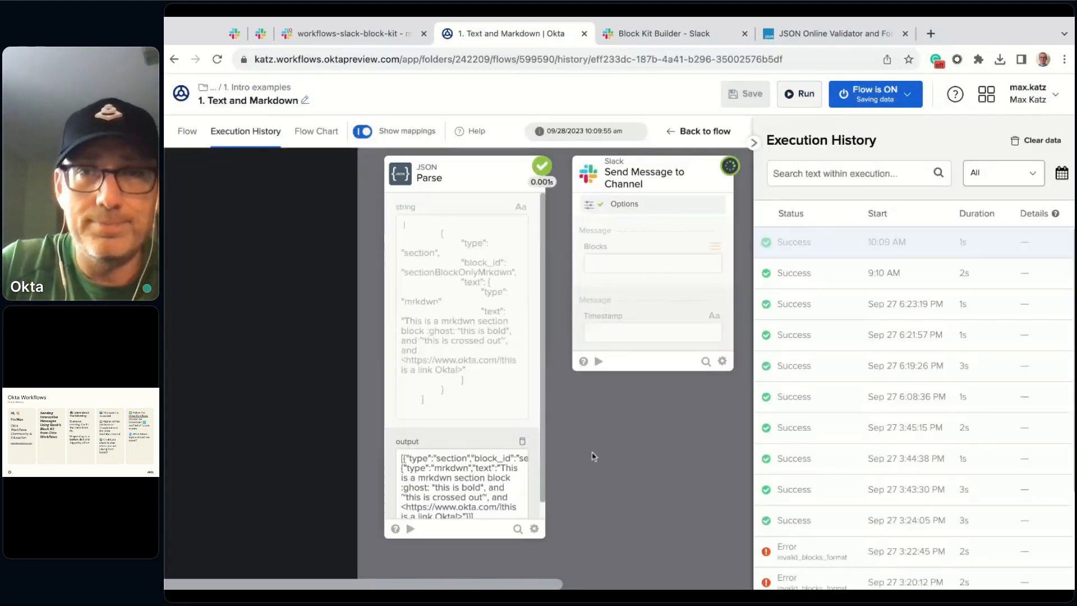
click(357, 34)
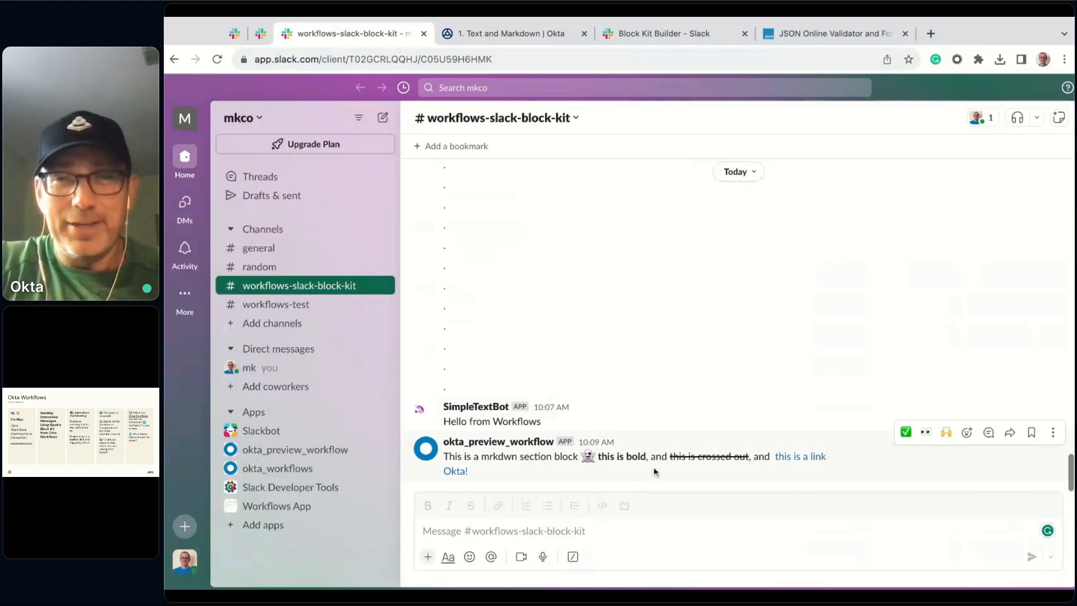
mouse_move(588, 455)
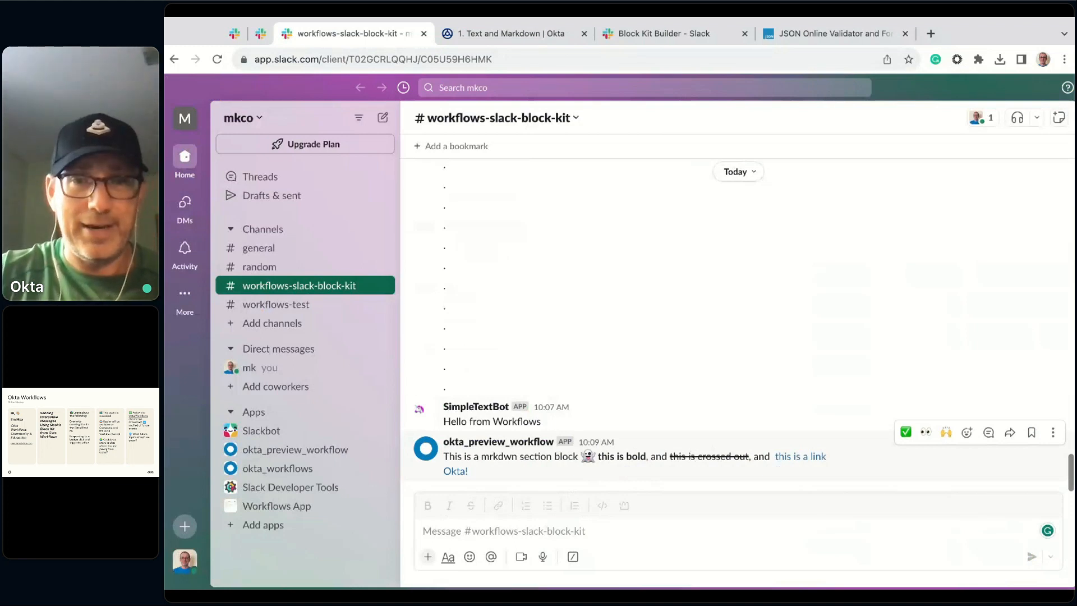
- Switch to Okta Workflows, go back from the execution history to the flow, and enlarge the JSON Parse string
click(504, 33)
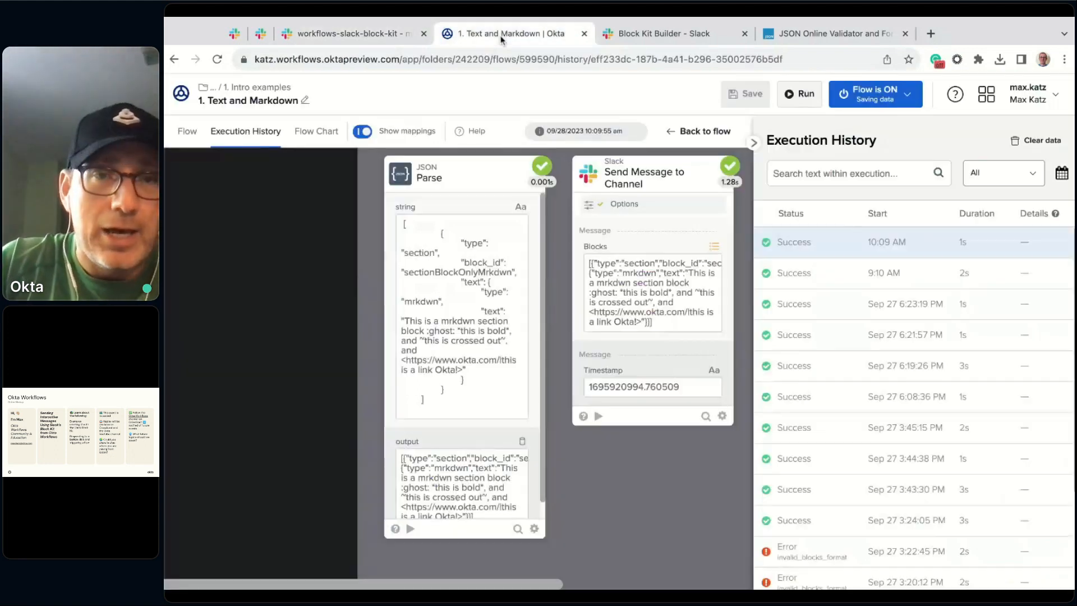
click(187, 131)
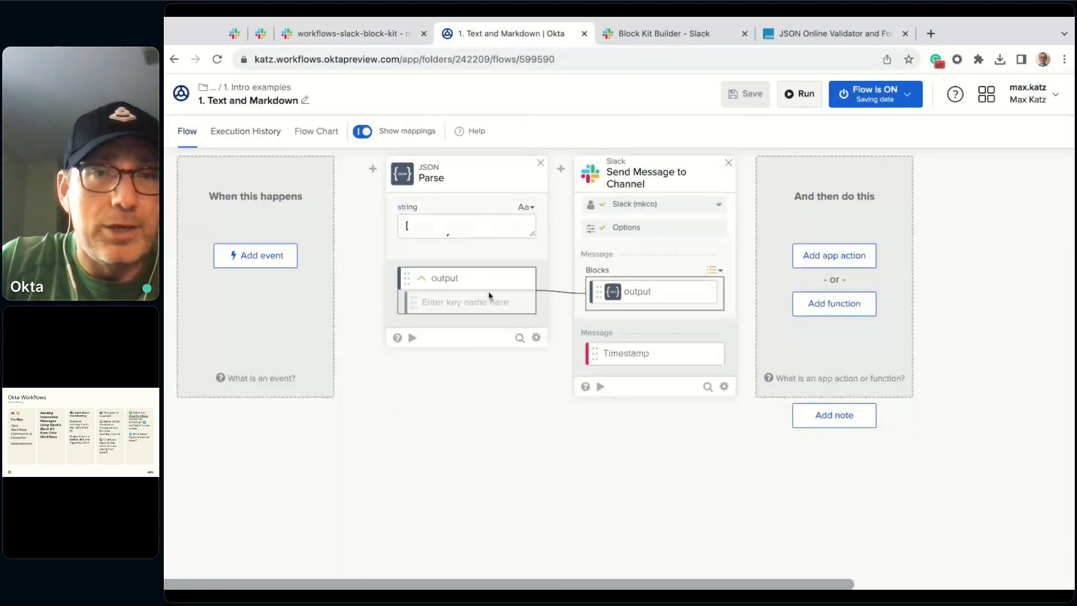
drag(531, 233, 533, 365)
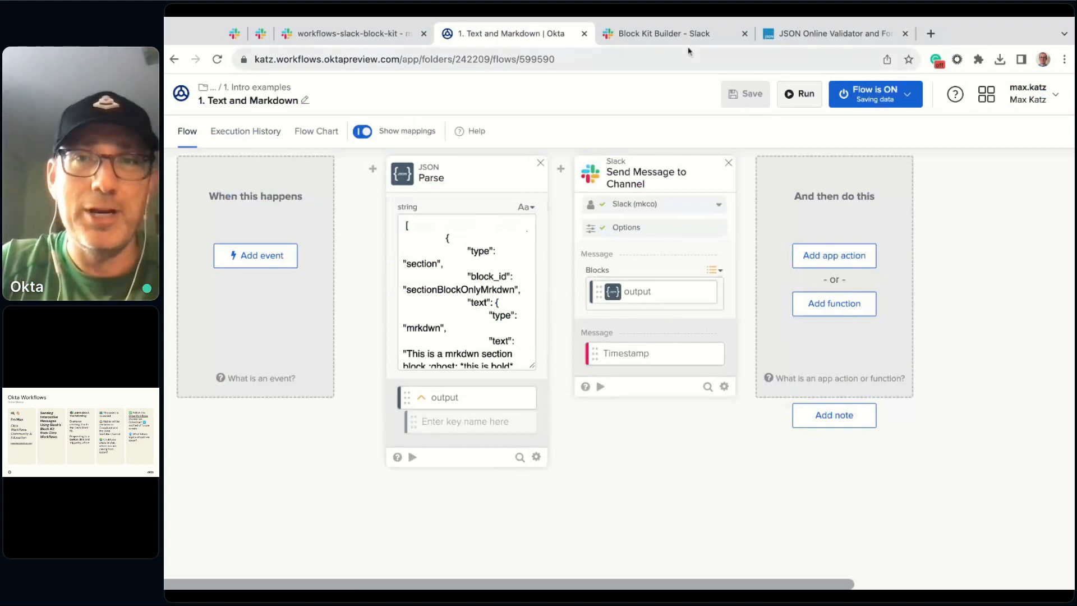
- Switch to Slack's Block Kit Builder and clear all blocks from the message
click(645, 34)
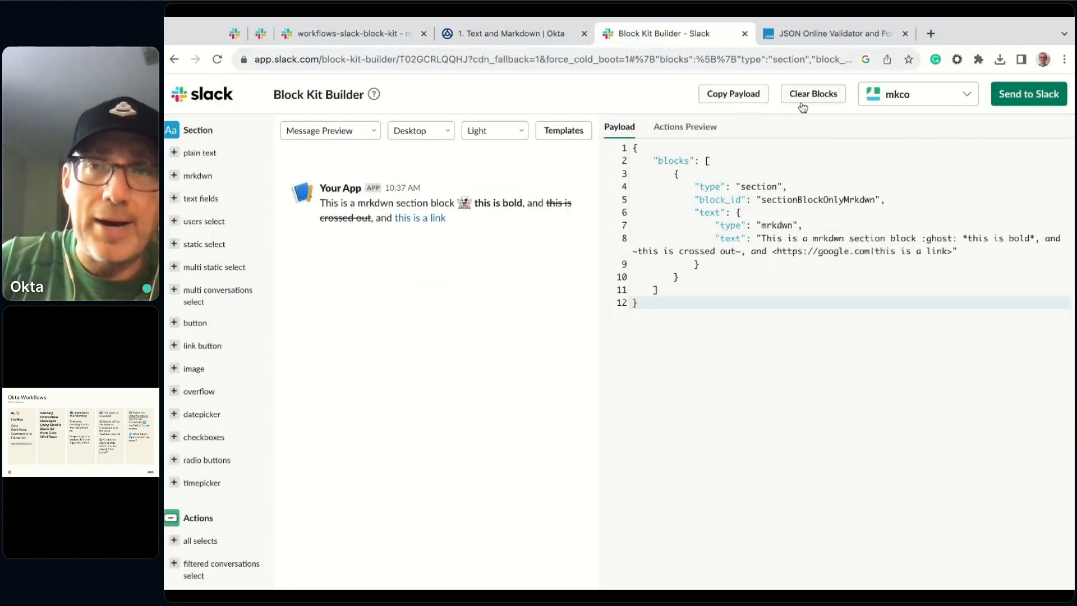
click(819, 103)
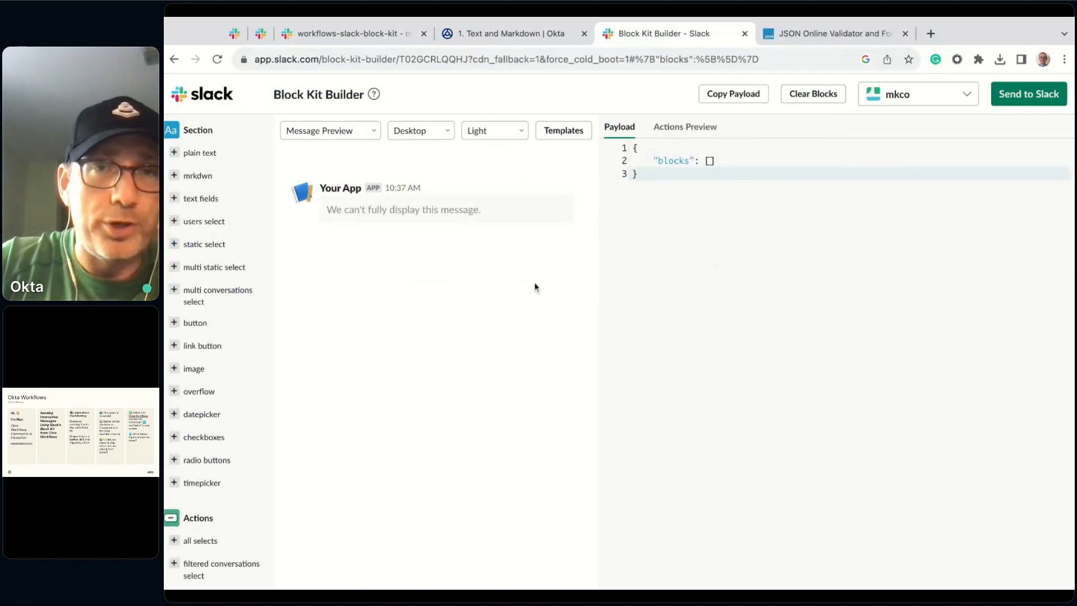
- Return to Okta Workflows and open the 2. Two Buttons flow from the 1. Intro examples folder
click(527, 36)
click(264, 87)
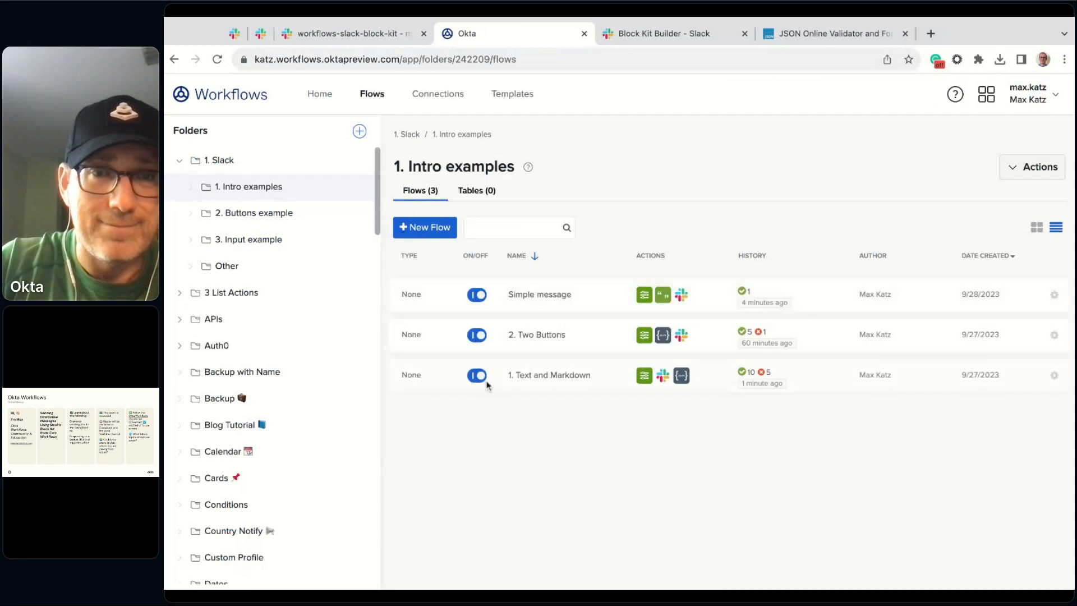
click(548, 336)
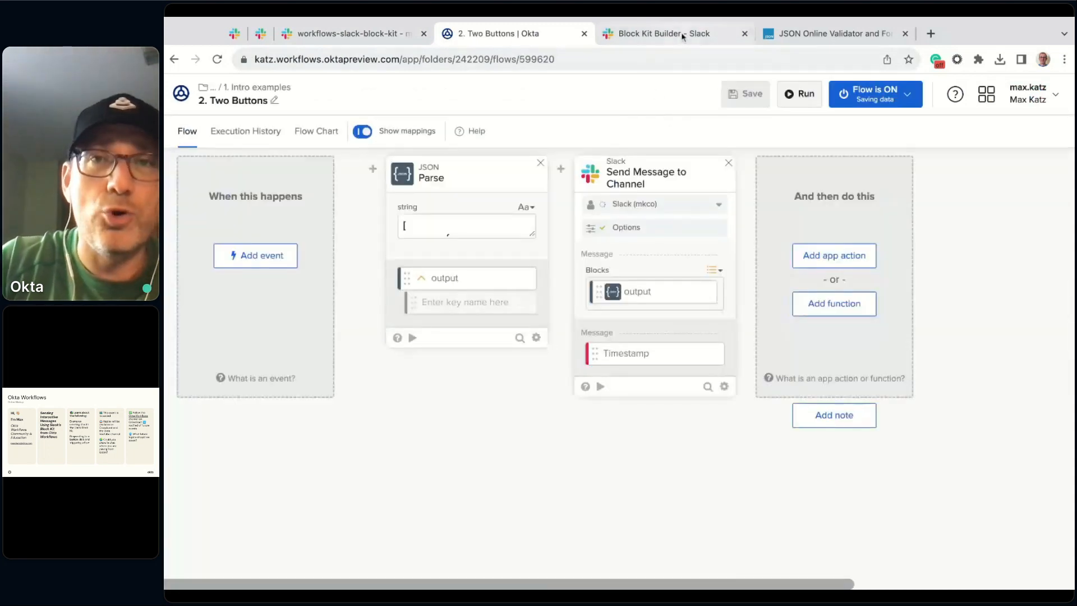
- Switch to the Block Kit Builder, browse the message templates, and load the Approval template for a new device request
click(680, 35)
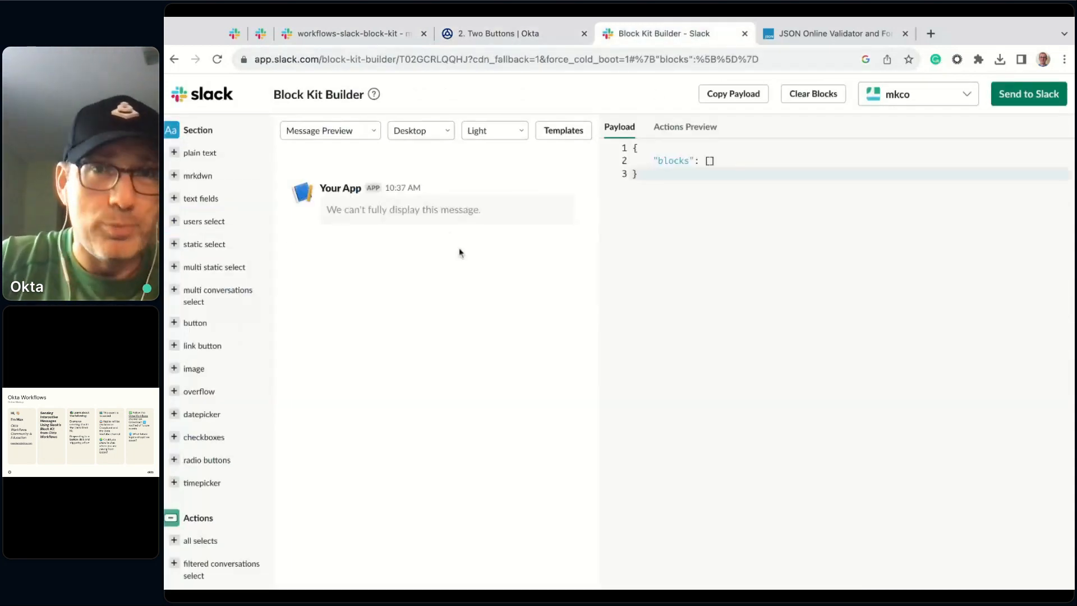
click(564, 131)
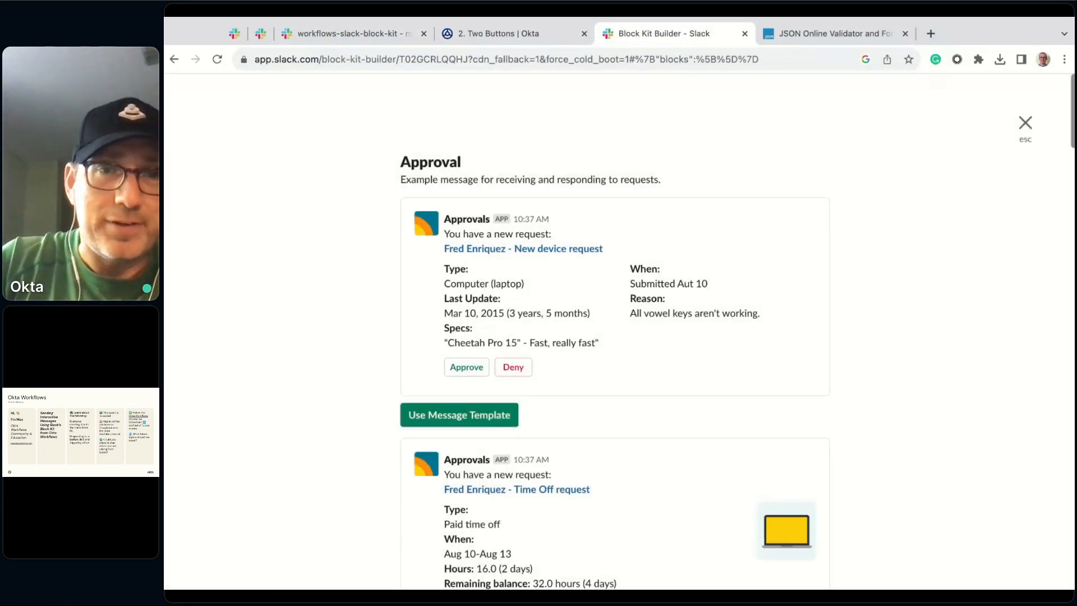
scroll(613, 360, down, 7)
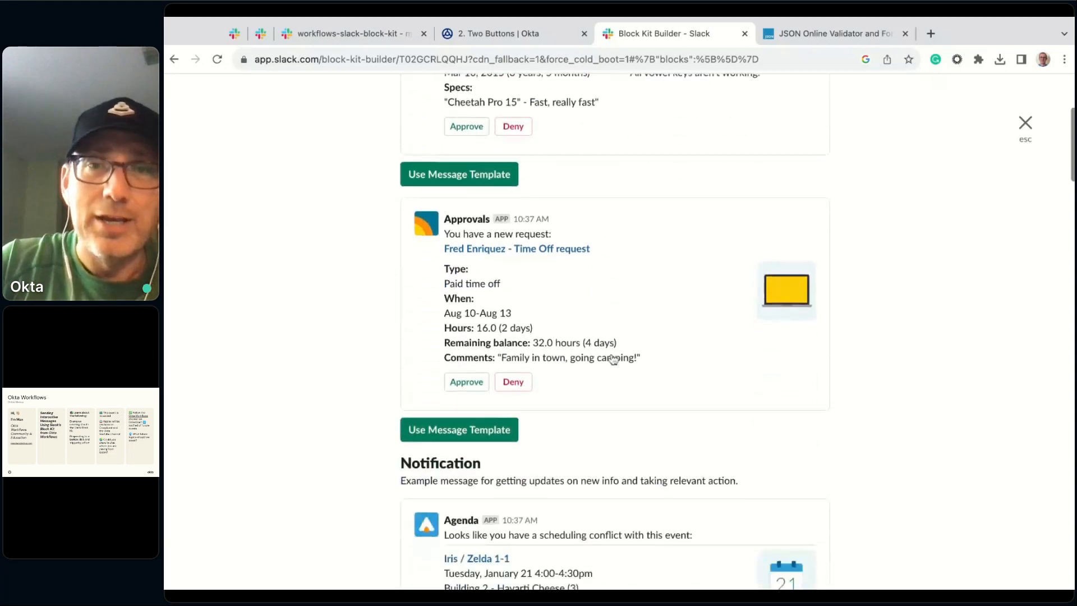
scroll(613, 361, down, 5)
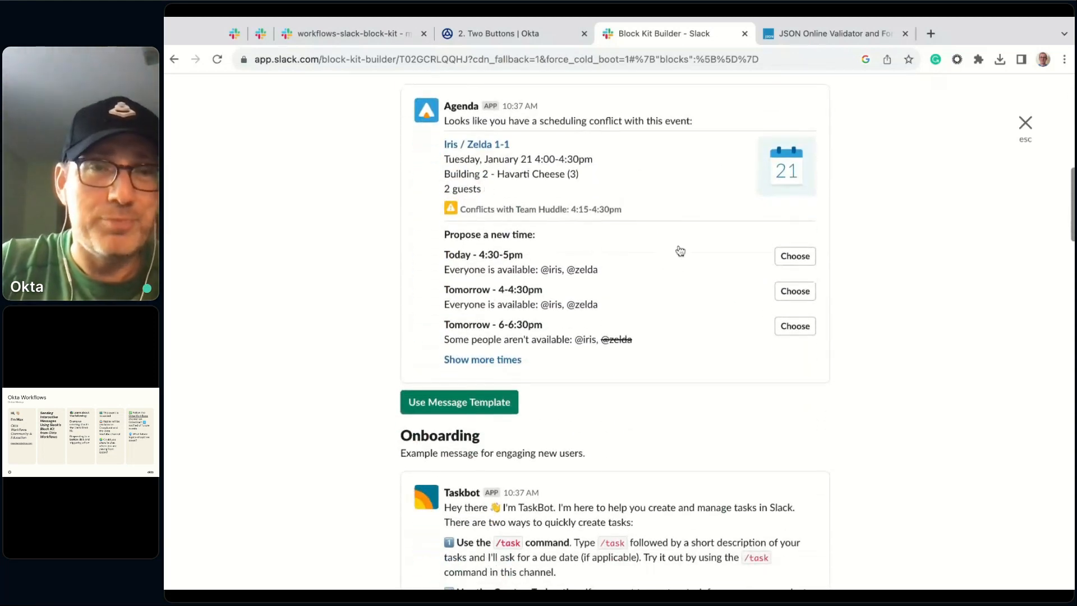
scroll(678, 251, down, 2)
scroll(678, 250, down, 5)
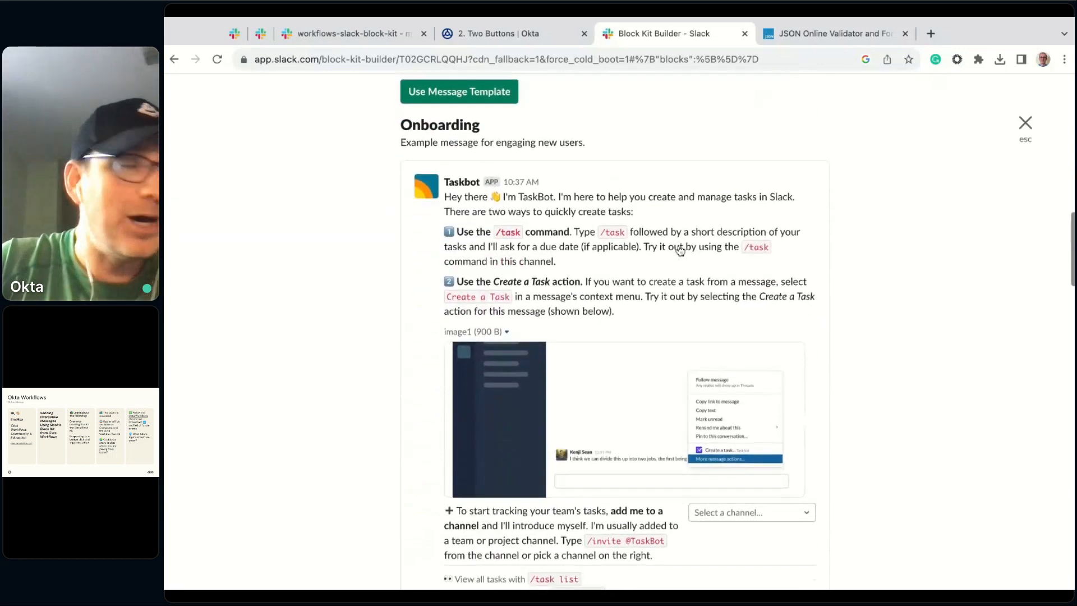
scroll(678, 250, up, 8)
scroll(559, 243, up, 10)
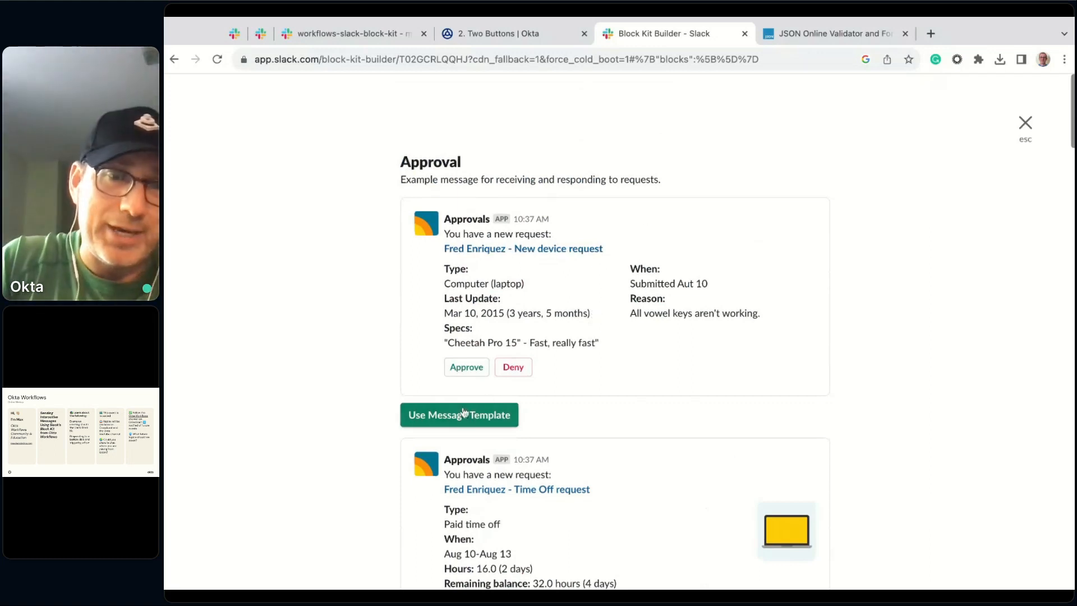
click(455, 422)
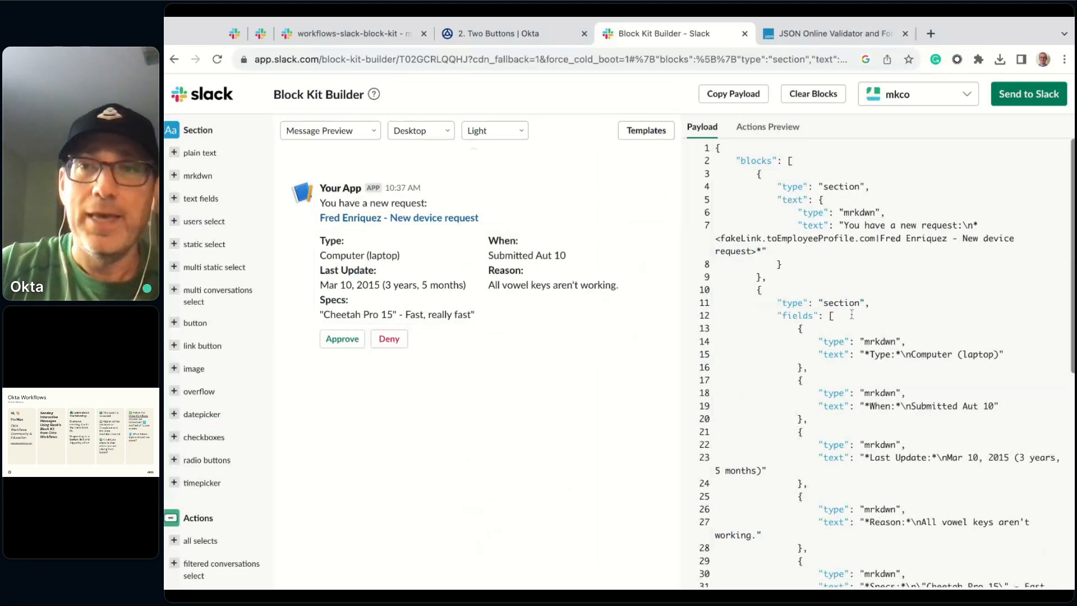
- Look through the JSON payload of the loaded Approval template
scroll(765, 375, down, 6)
scroll(921, 279, up, 3)
scroll(929, 236, up, 3)
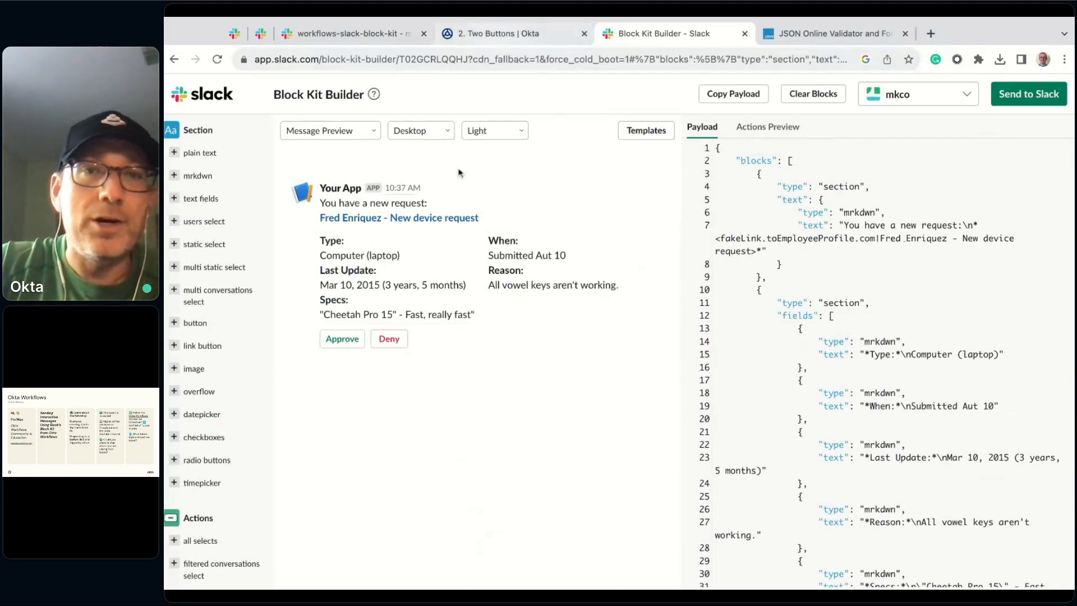
- Switch to the 2. Two Buttons flow in Okta Workflows, enlarge the JSON Parse string, and read through its block JSON
click(513, 35)
drag(530, 234, 530, 449)
scroll(510, 281, down, 2)
scroll(511, 280, down, 10)
scroll(474, 277, down, 5)
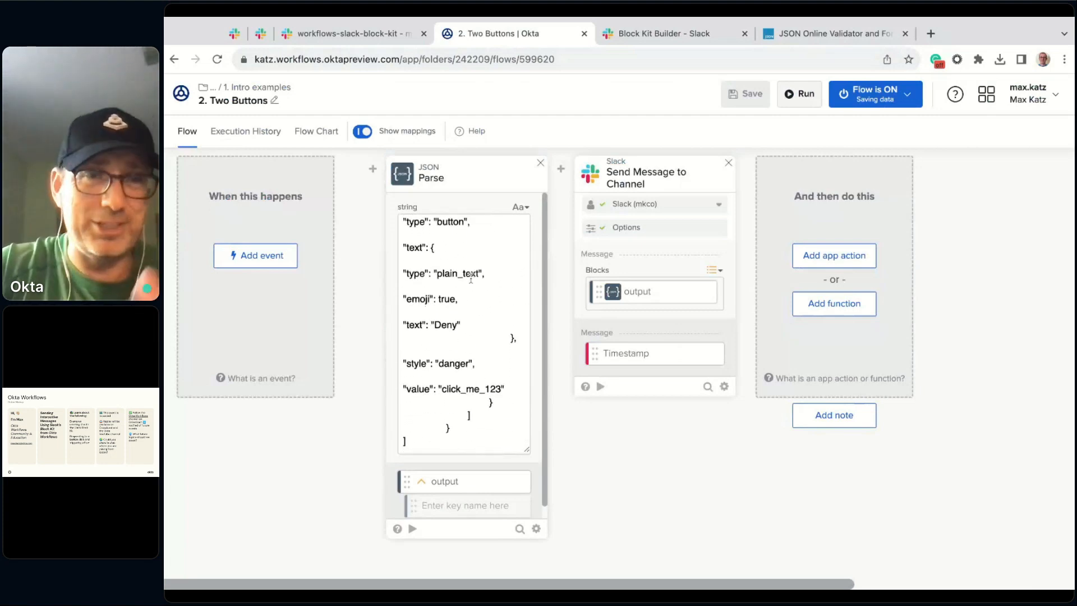
scroll(466, 292, up, 15)
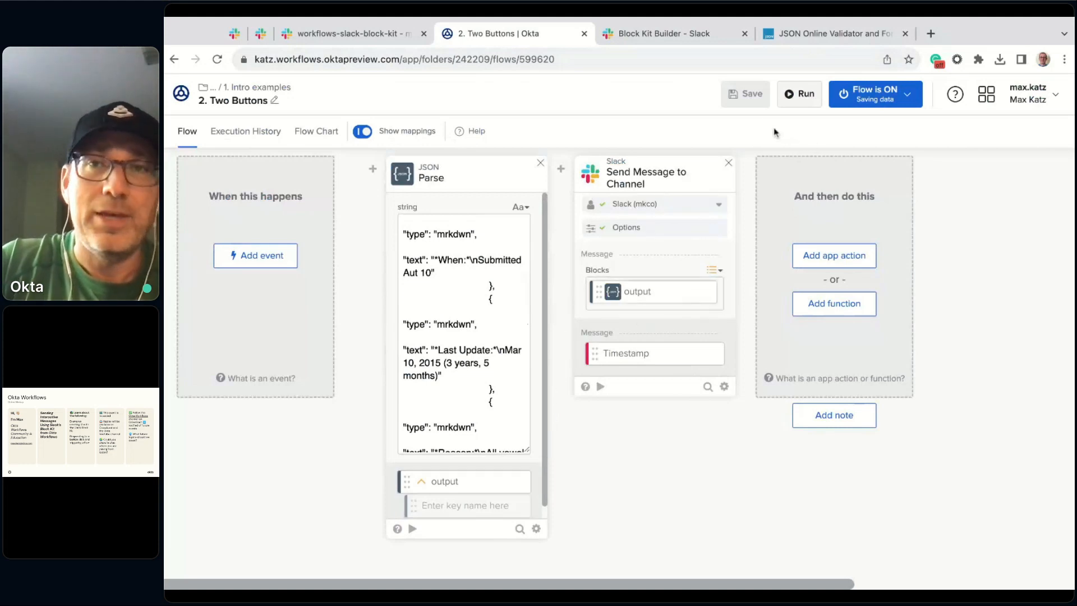
- Run the 2. Two Buttons flow and check the posted approval request in the workflows-slack-block-kit channel in Slack
click(808, 95)
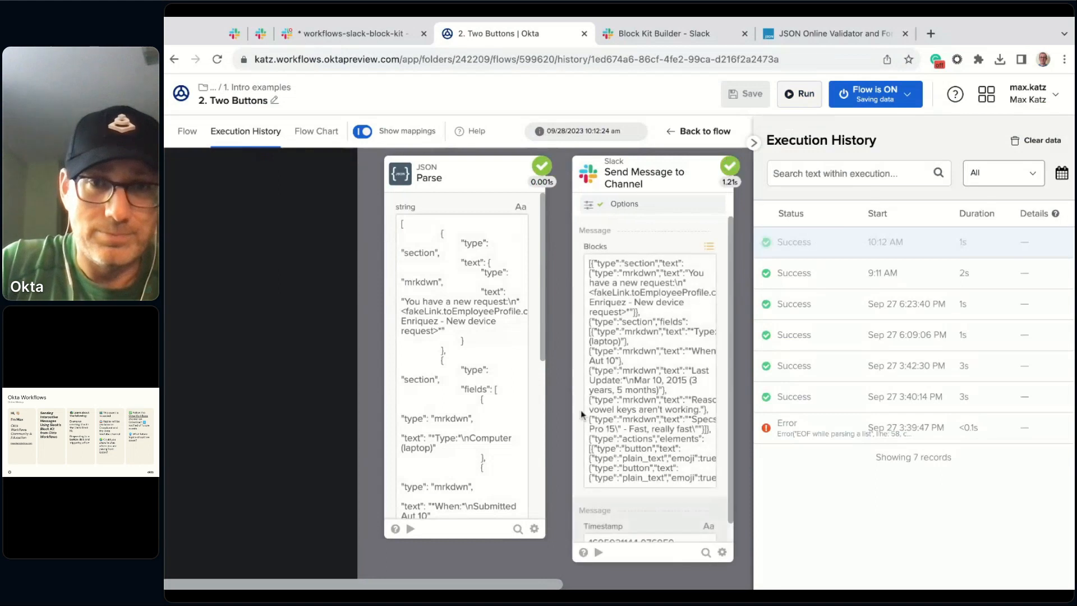
click(672, 35)
click(353, 34)
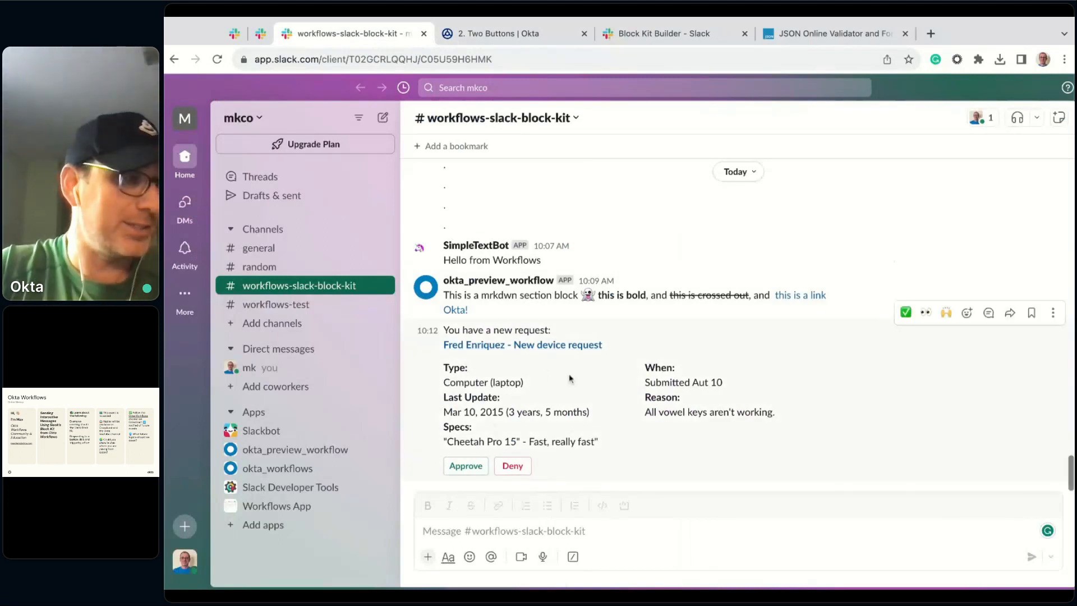
- Test the Approve button on the posted device request and read the warning beside the buttons
click(474, 468)
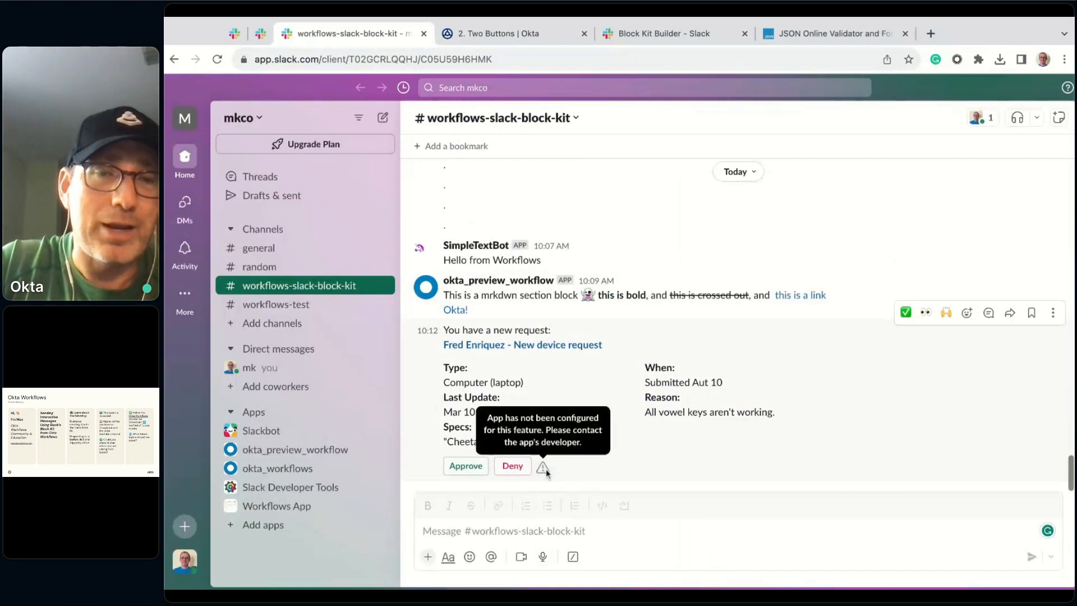
mouse_move(543, 471)
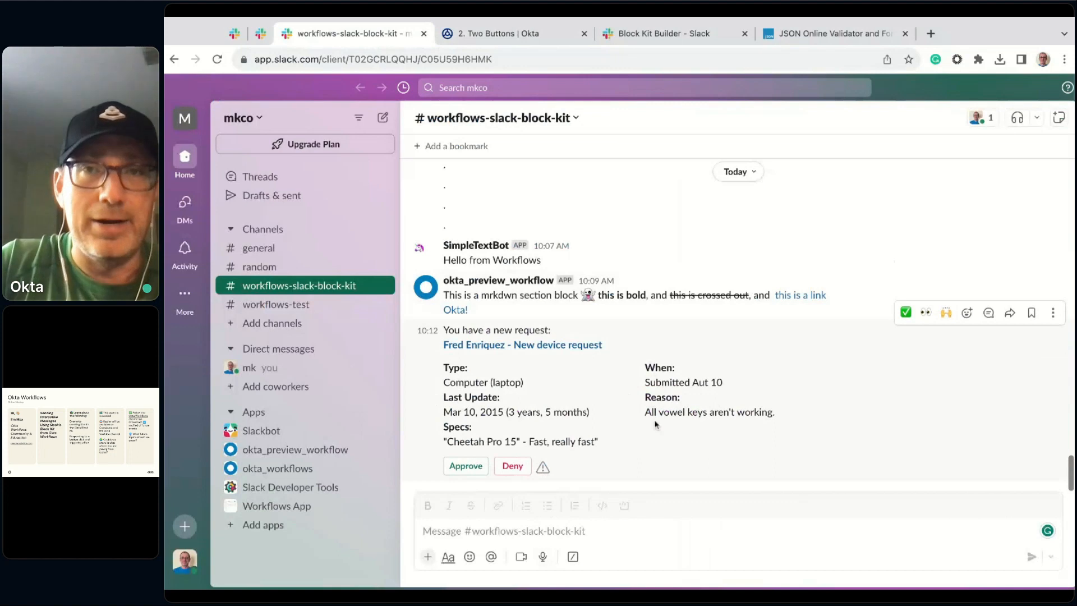
- Open the UI - Two Buttons flow from the 2. Buttons example folder in Okta Workflows
click(667, 33)
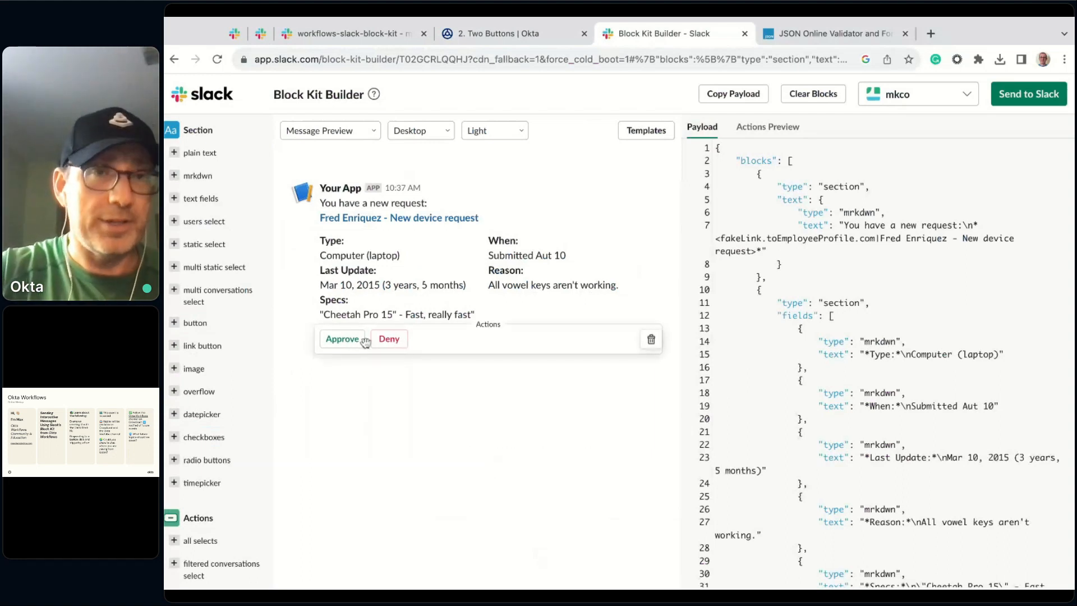
click(502, 33)
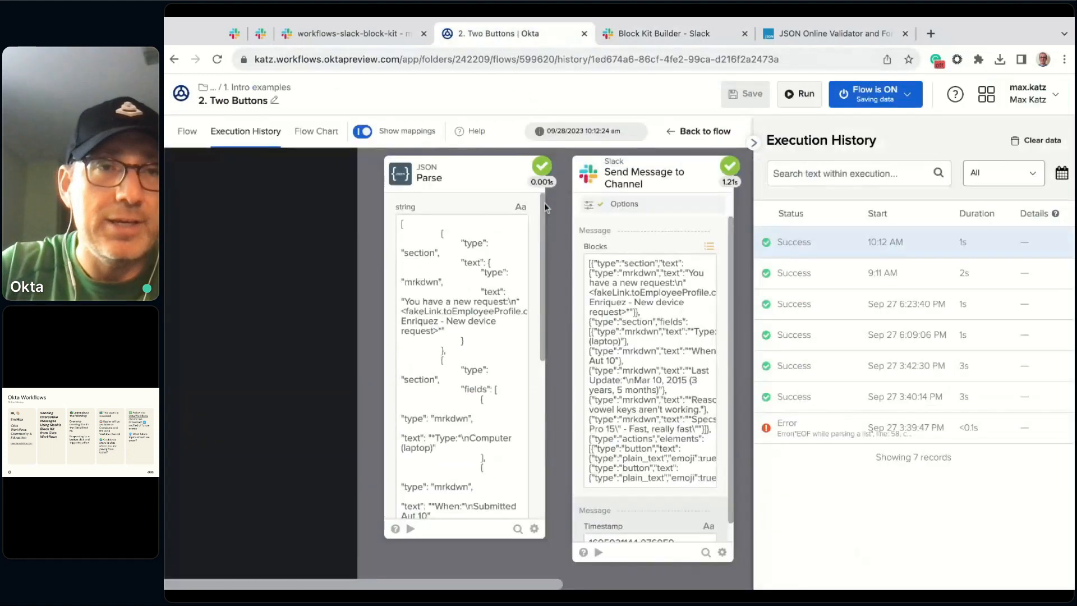
click(188, 131)
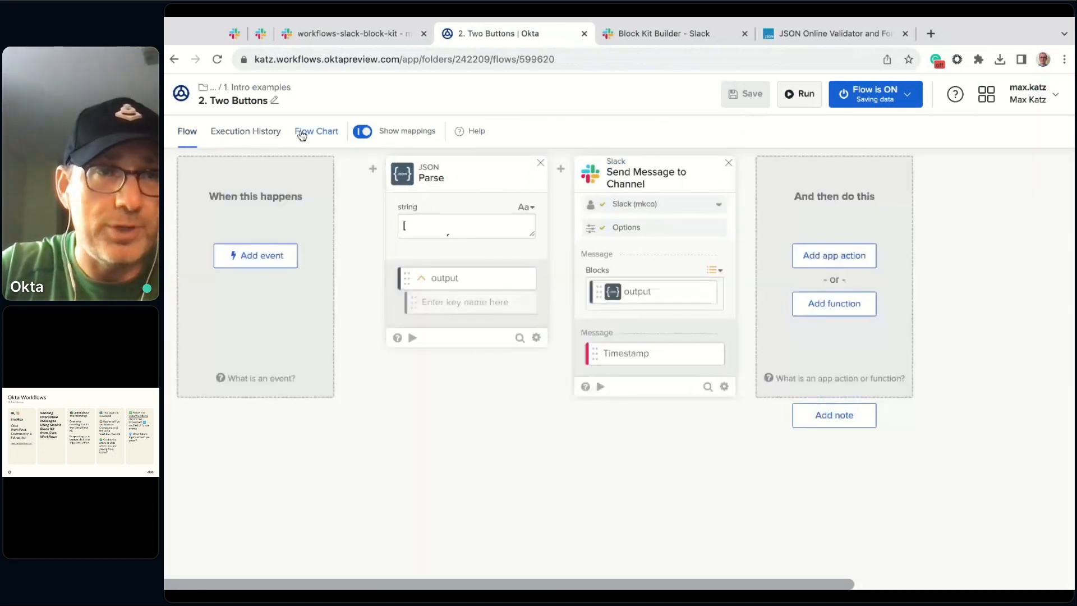
click(273, 89)
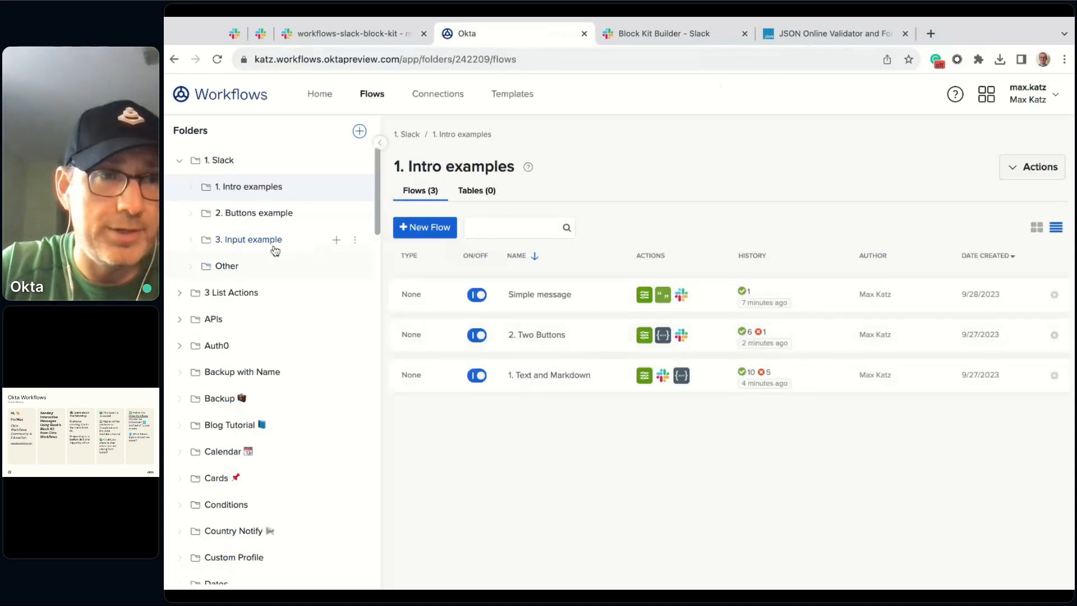
click(247, 213)
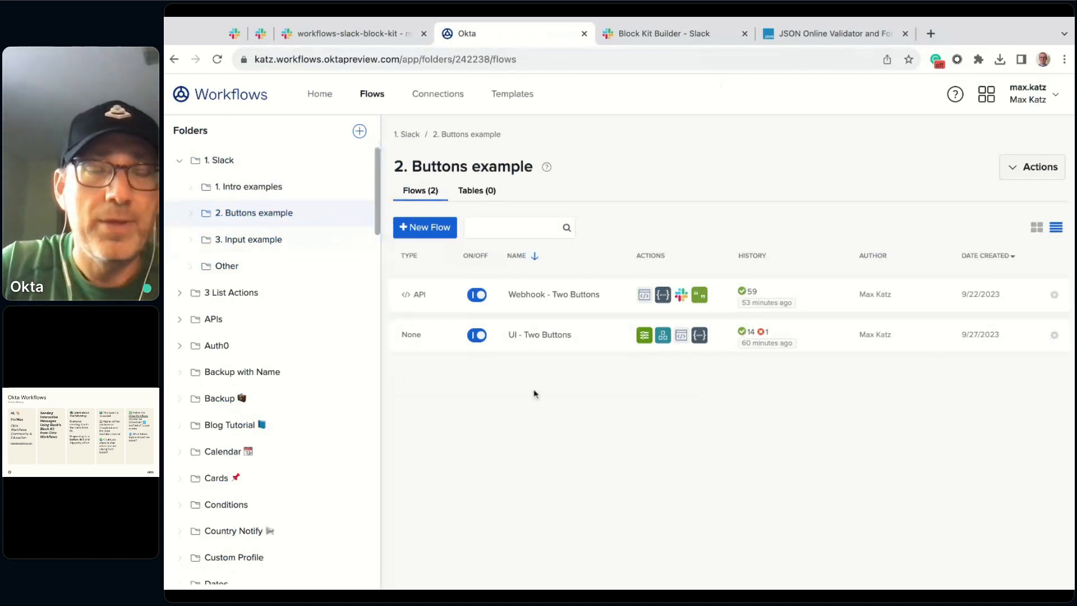
click(523, 336)
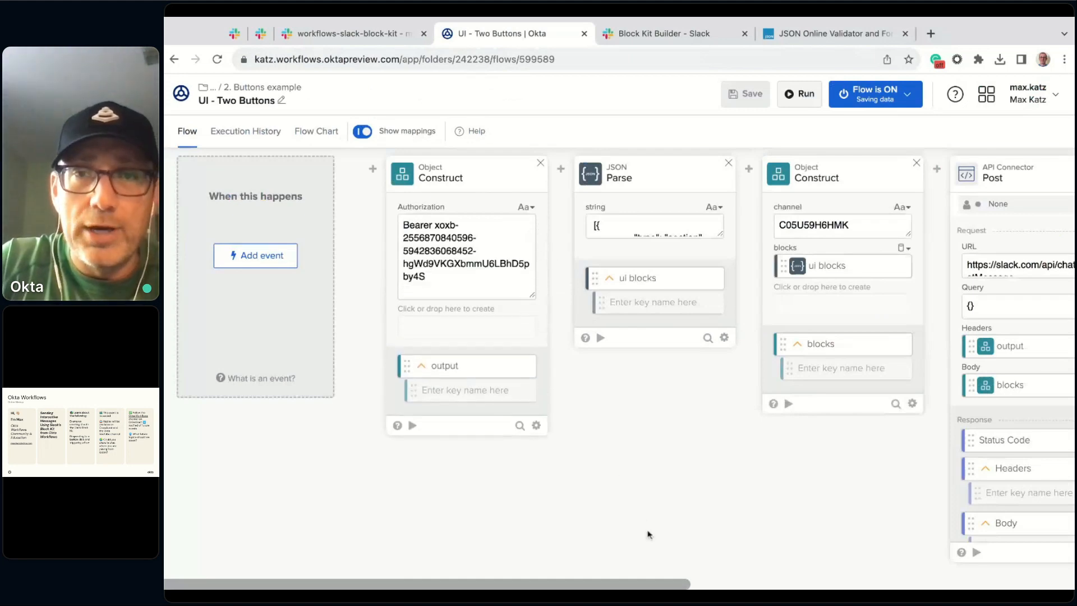
- Run the UI - Two Buttons flow and check the posted approval request in the workflows-slack-block-kit channel in Slack
scroll(648, 535, right, 1)
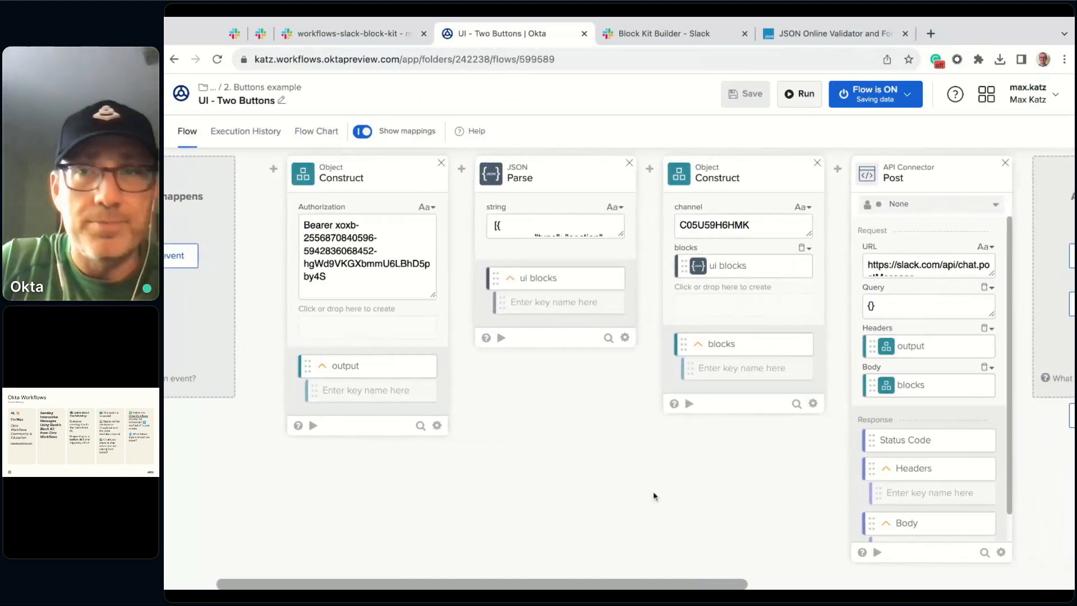
click(797, 93)
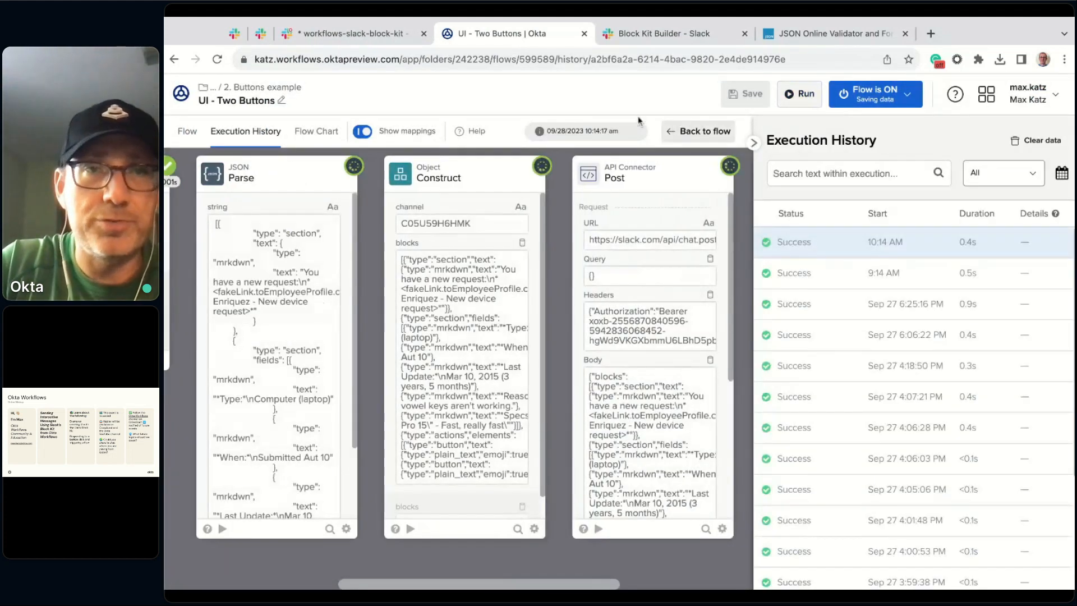
click(367, 33)
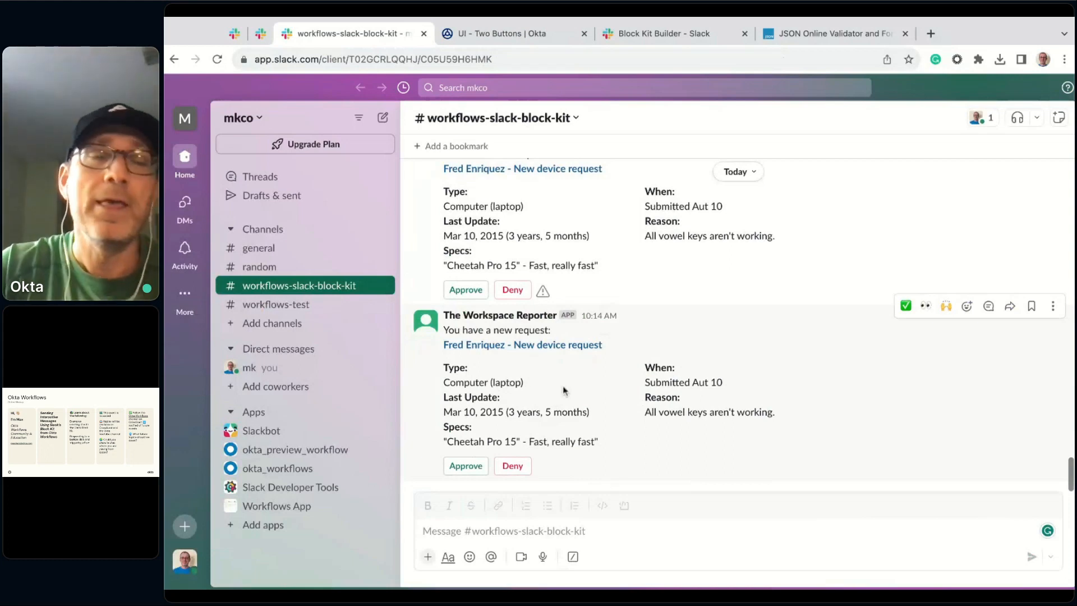
- Enlarge the JSON Parse string of the UI - Two Buttons flow and examine the button elements in the Block Kit Builder payload
click(505, 34)
click(190, 132)
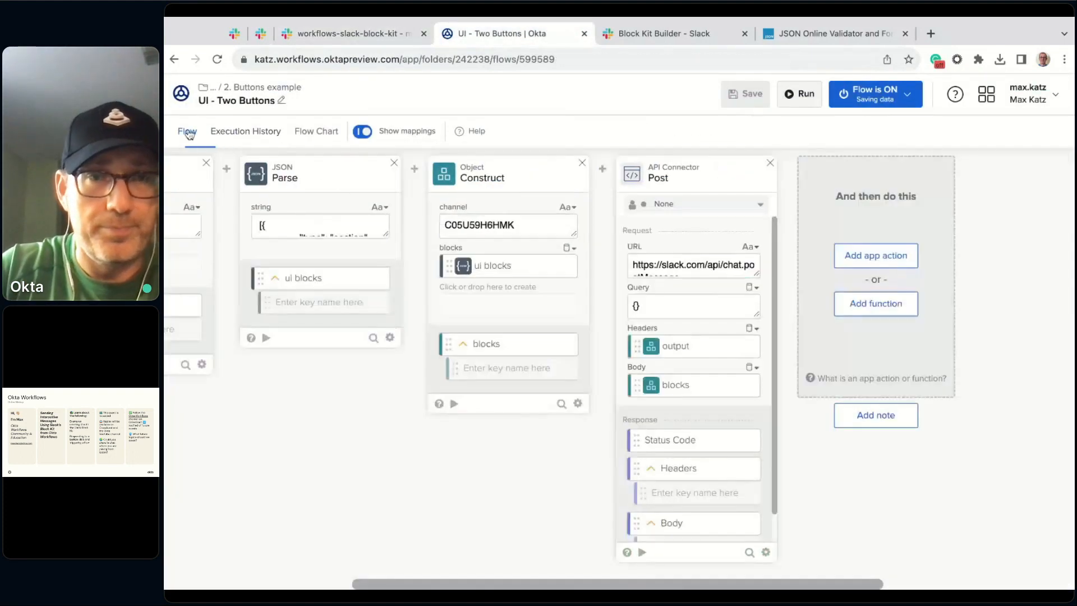
click(388, 236)
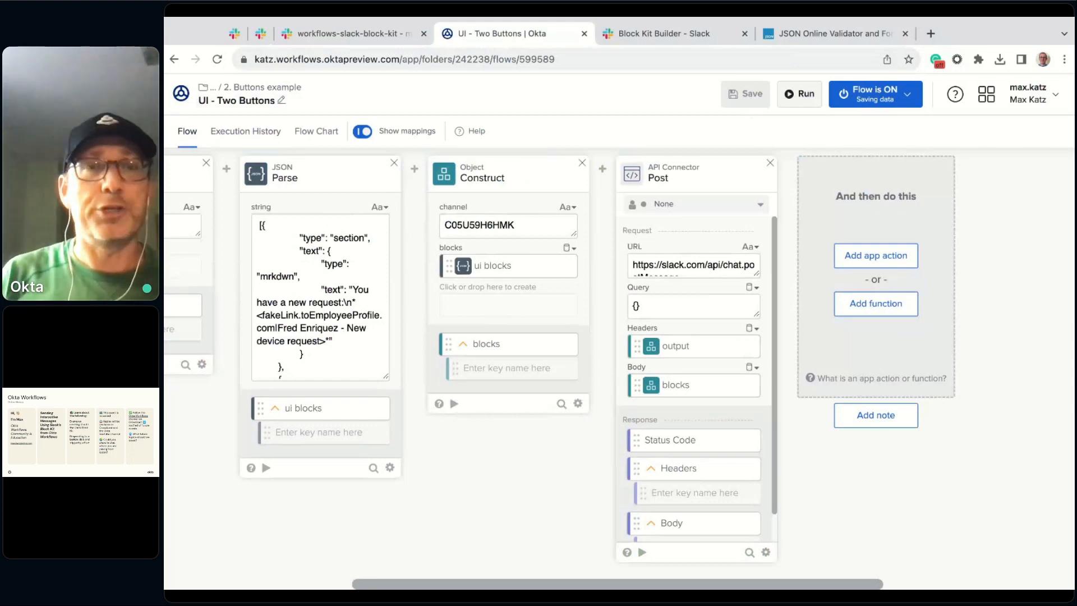
click(662, 33)
scroll(899, 367, down, 10)
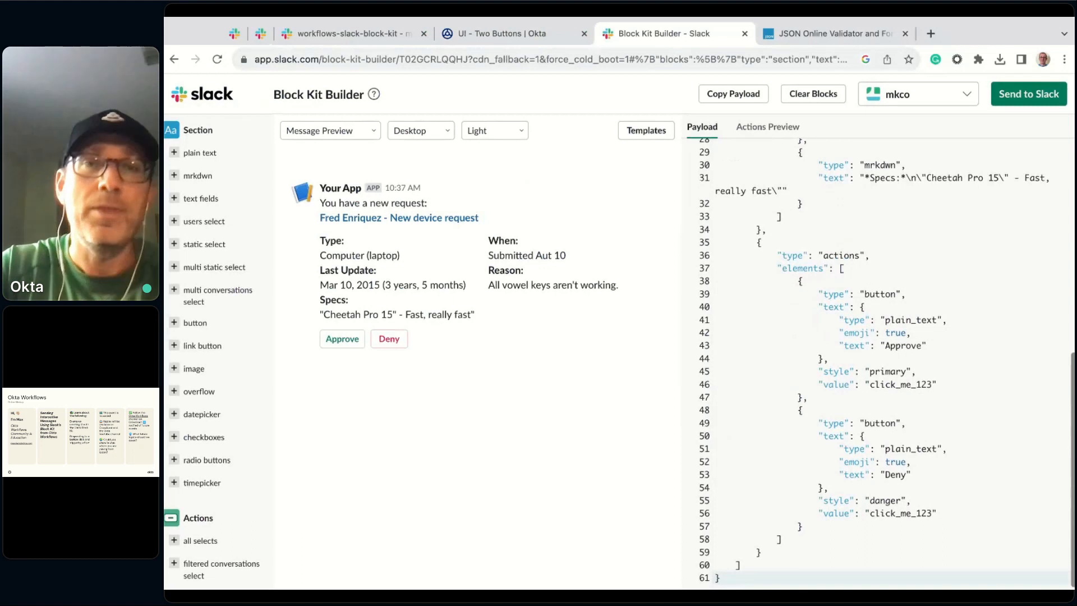
- Copy the JSON Parse string from the flow into JSONLint, temporarily allowing the paste "To complete tasks for my job", and validate it
click(499, 33)
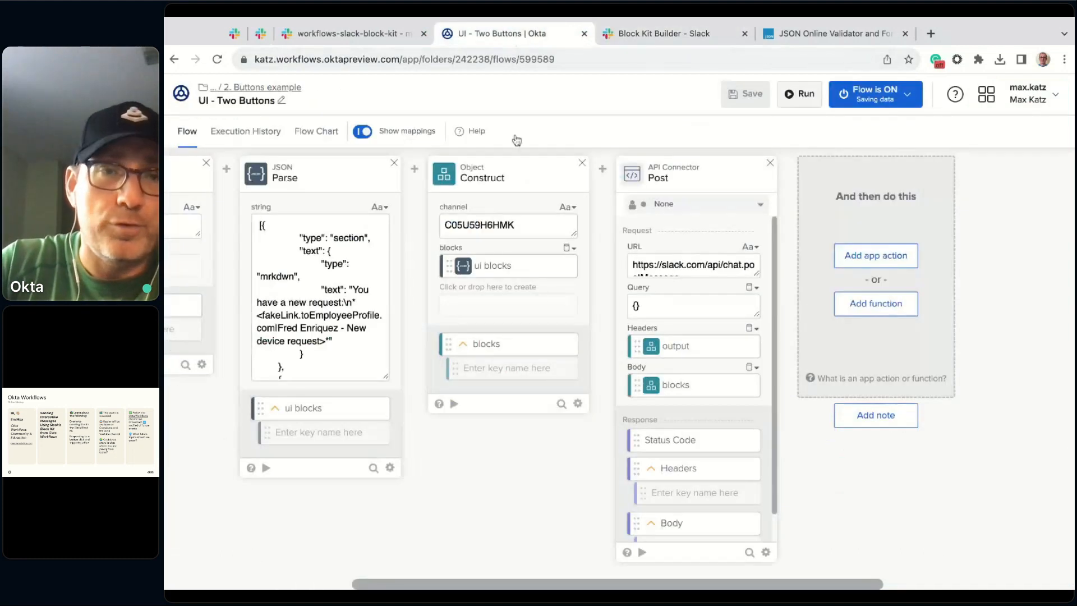
click(312, 355)
key(ctrl+a)
key(super+c)
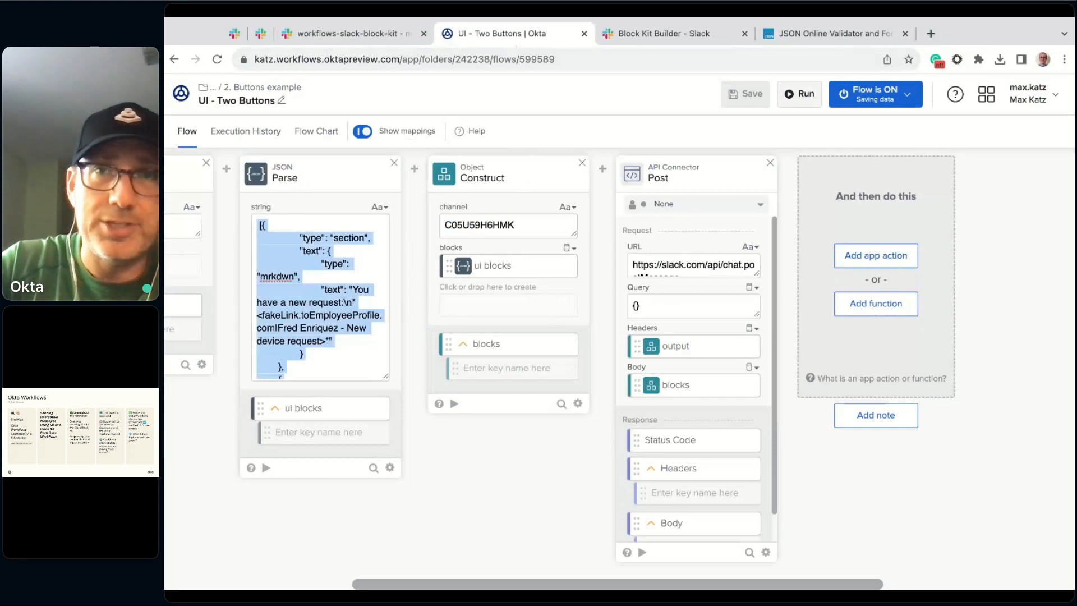
click(870, 32)
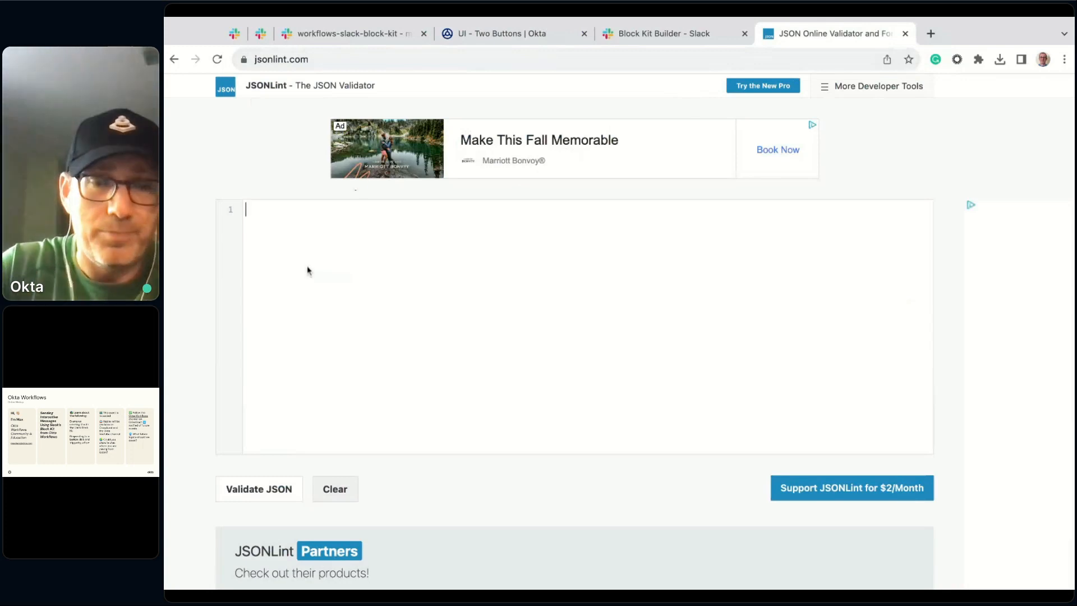
key(super+v)
click(505, 383)
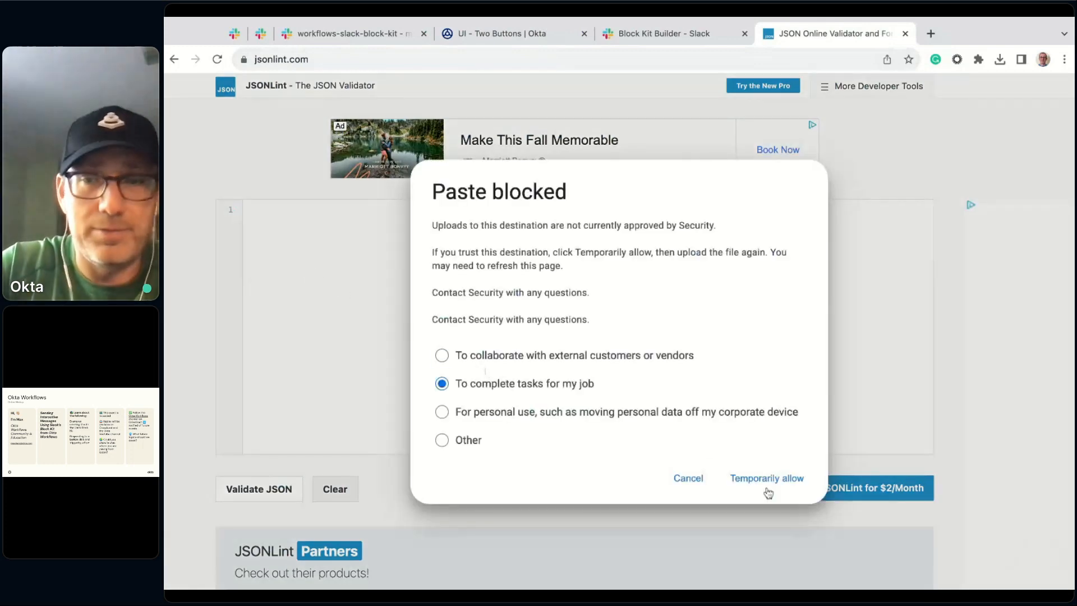
click(788, 480)
key(super+v)
click(271, 490)
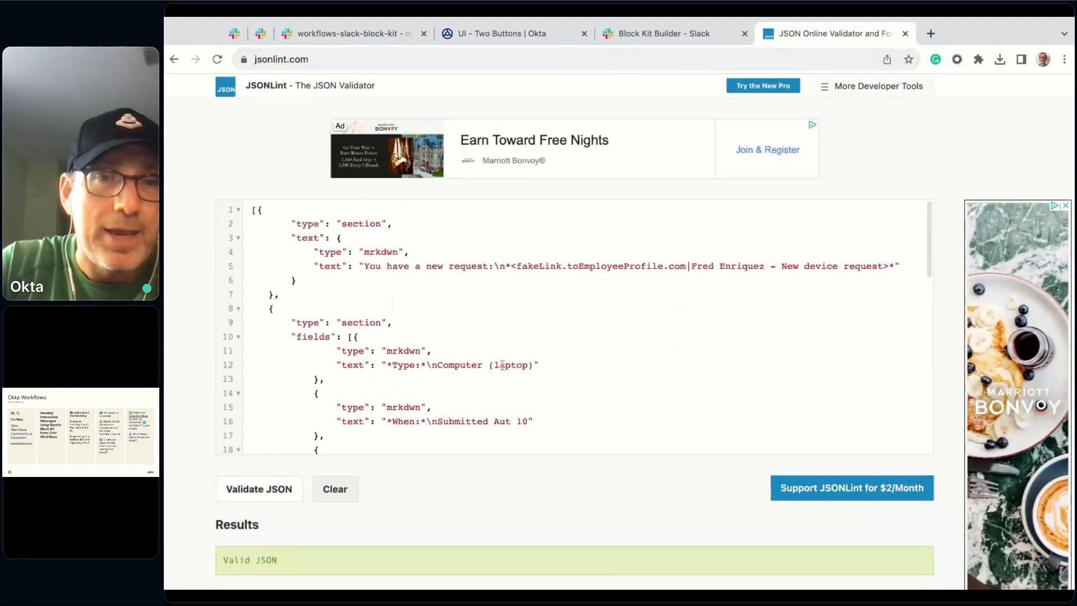
- Examine the action_id entries of the Approve and Deny buttons in JSONLint and compare them with the Block Kit Builder payload
scroll(567, 341, down, 10)
scroll(567, 341, down, 6)
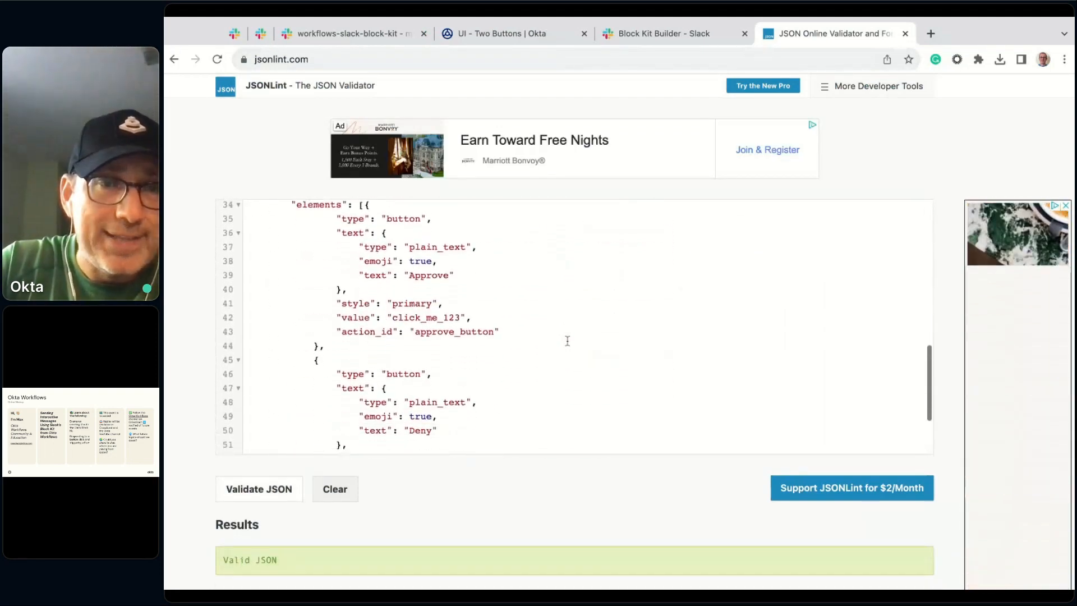
scroll(590, 298, up, 3)
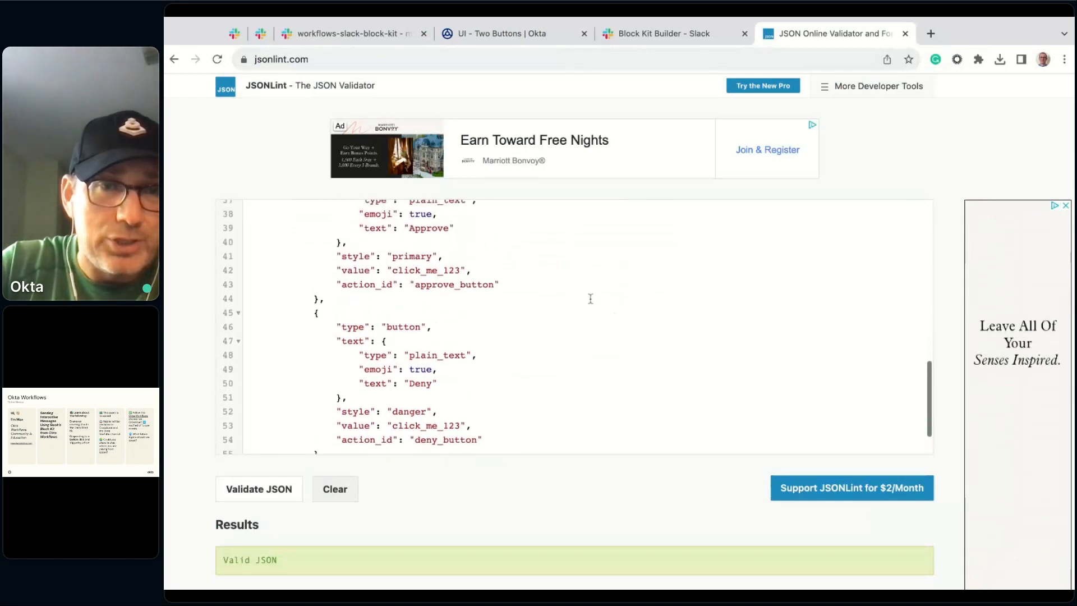
drag(335, 315, 499, 315)
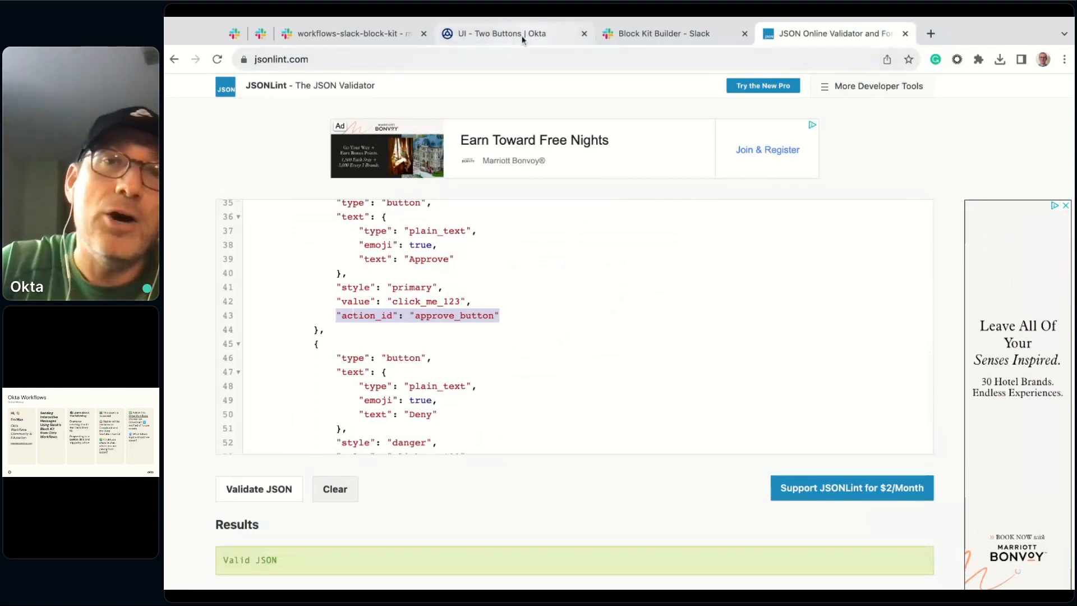
click(617, 35)
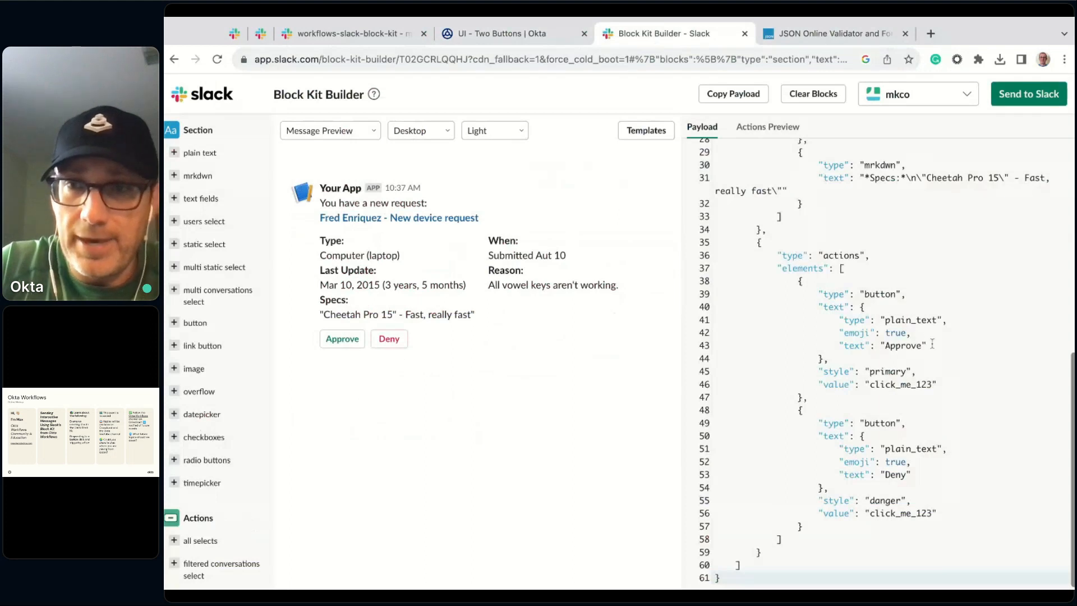
- Add "action_id": "approve_button" after the Approve button's value line in the Block Kit Builder payload
click(810, 37)
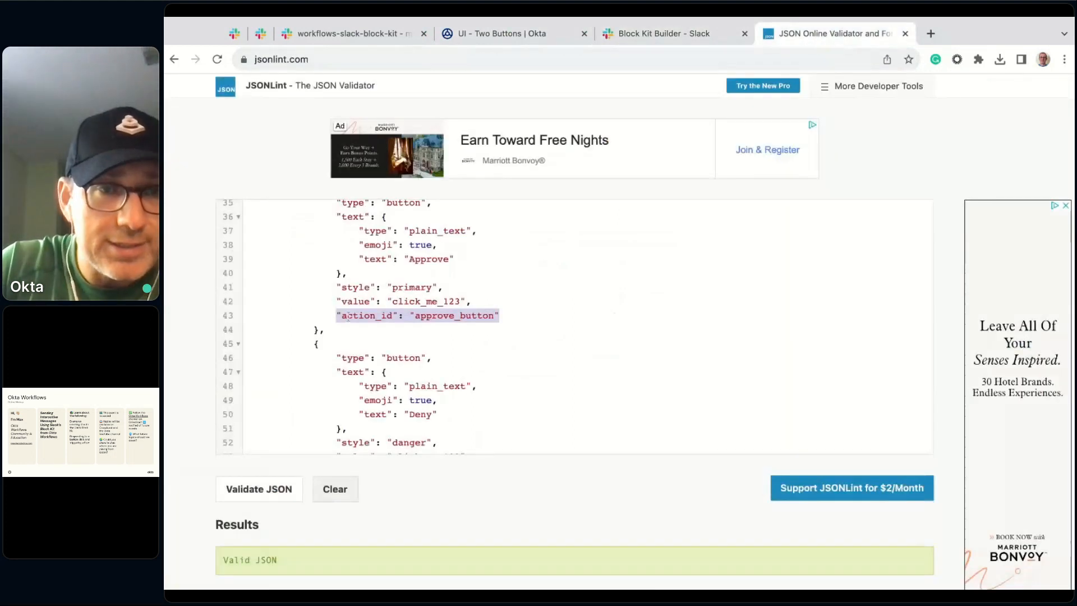
click(619, 36)
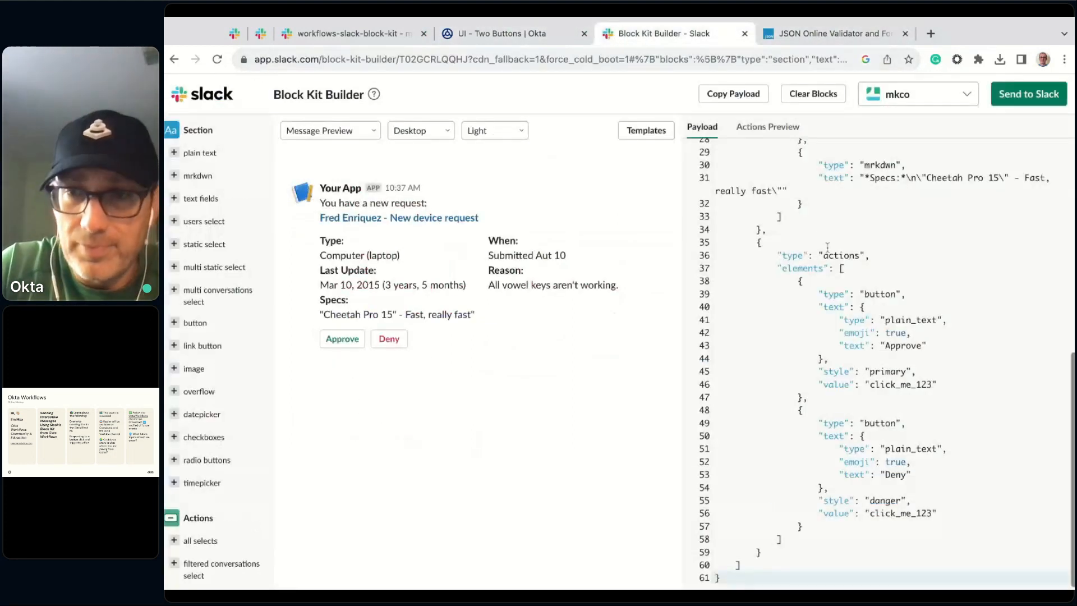
click(953, 385)
text(,)
key(Return)
text("action_id": "approve_button")
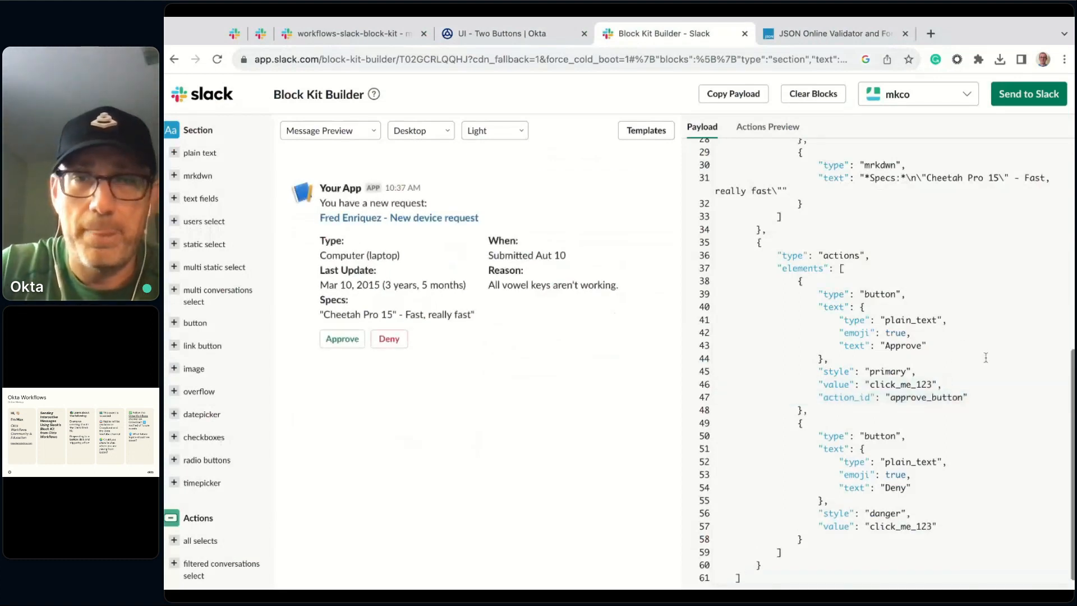
- Remove the closing quote of the approve_button value and inspect the error marker on that line
click(981, 397)
key(BackSpace)
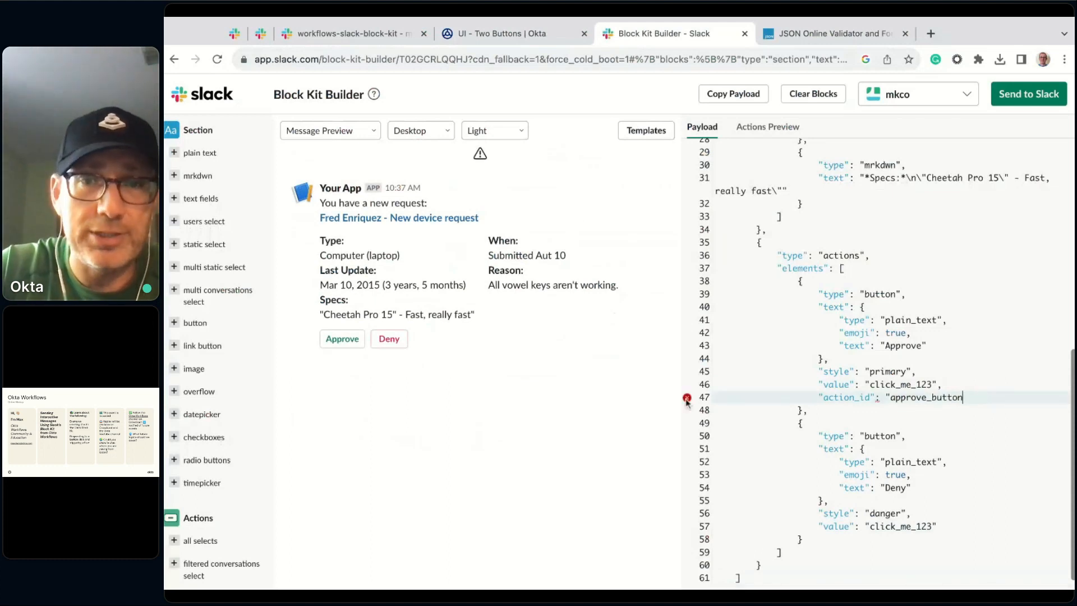
mouse_move(740, 394)
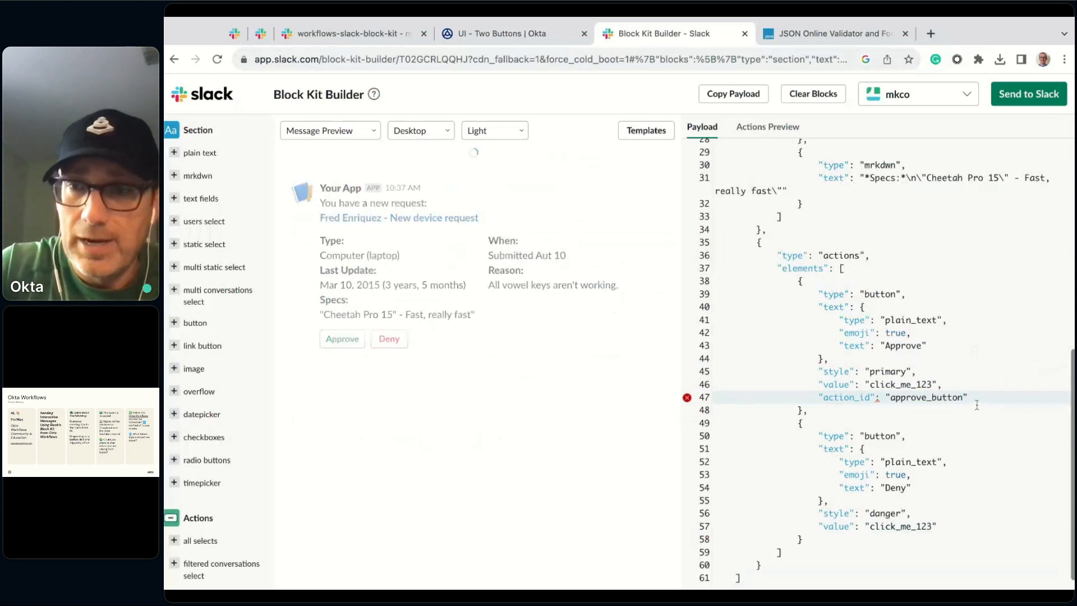
- Copy the Approve button's action_id line and add it after the Deny button's value line
drag(978, 397, 819, 397)
key(ctrl+c)
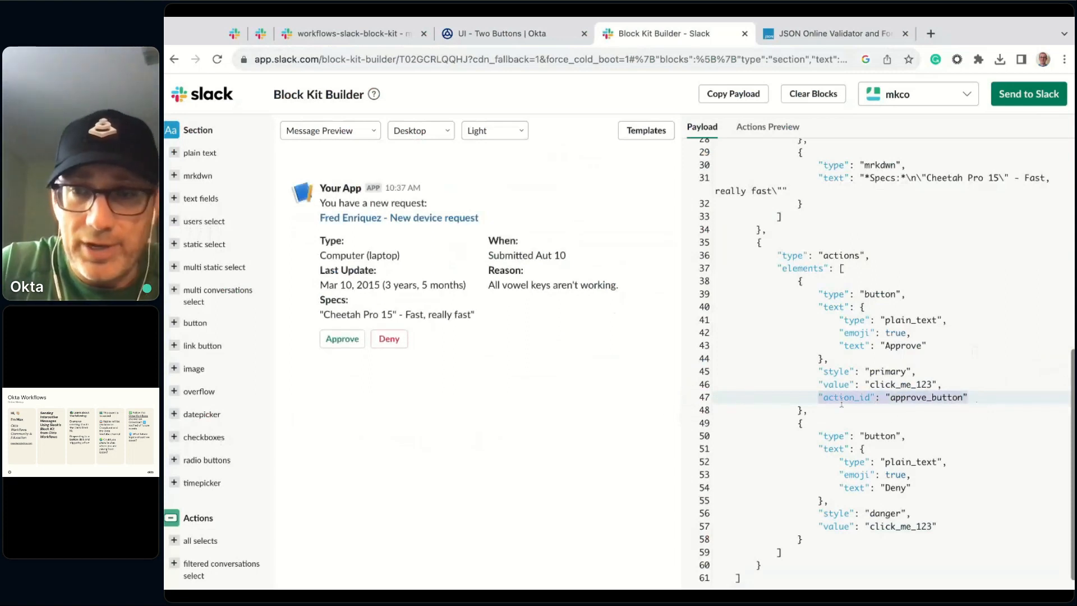
scroll(826, 402, down, 1)
click(944, 512)
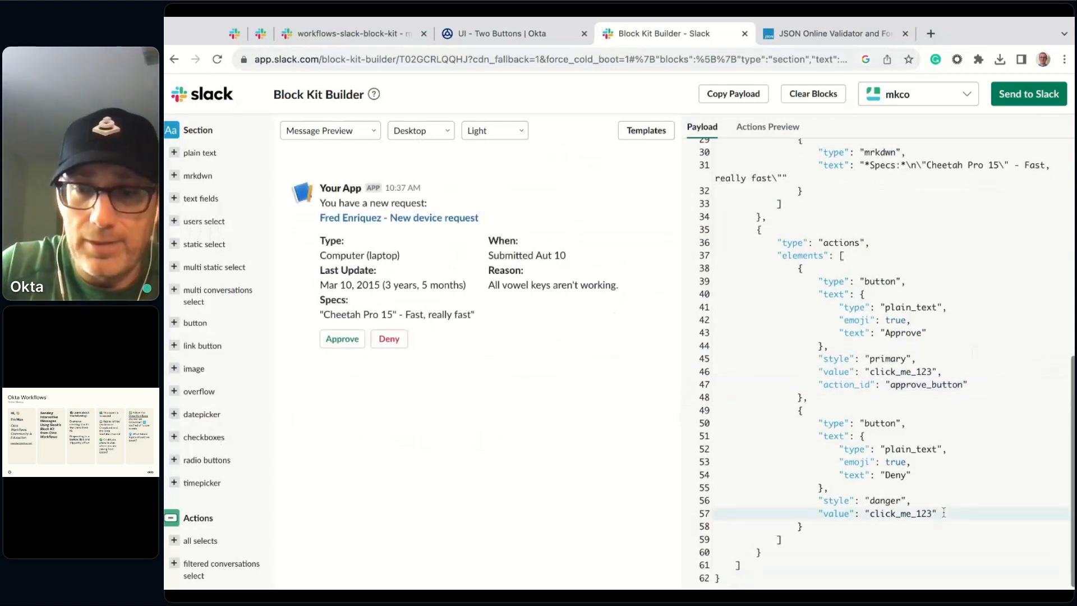
key(Return)
key(ctrl+v)
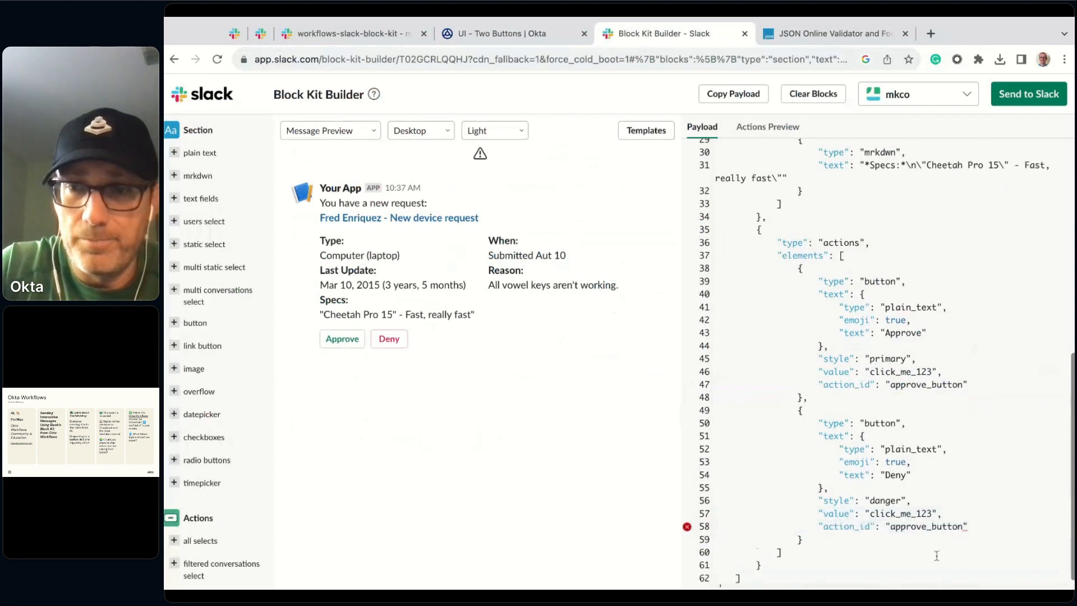
- Change the Deny button's action_id value to deny_button
click(926, 526)
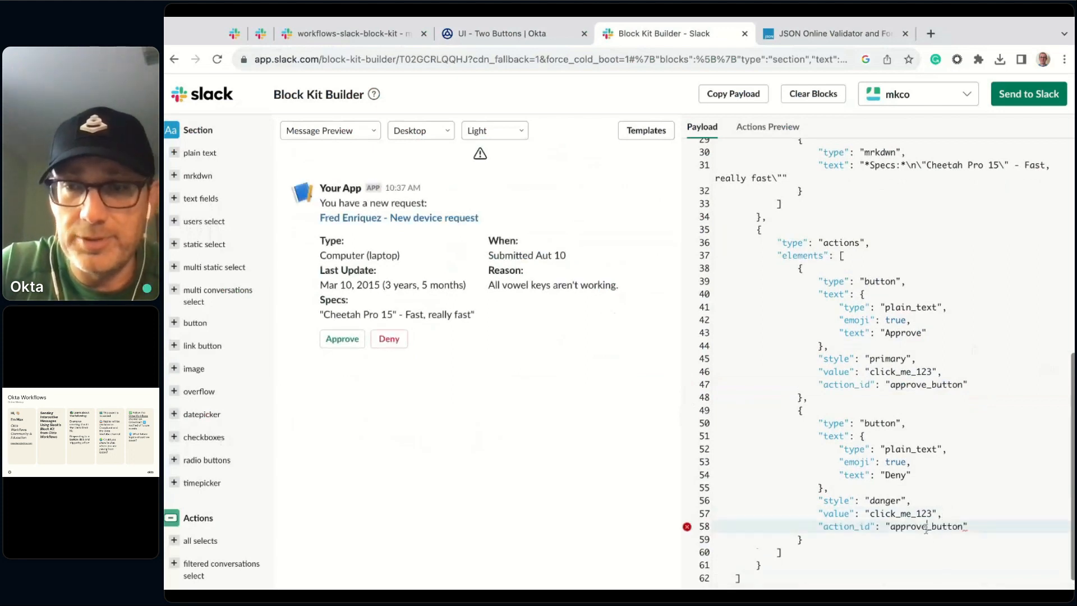
key(BackSpace)
key(BackSpace)
key(BackSpace)
key(BackSpace)
key(BackSpace)
key(BackSpace)
key(BackSpace)
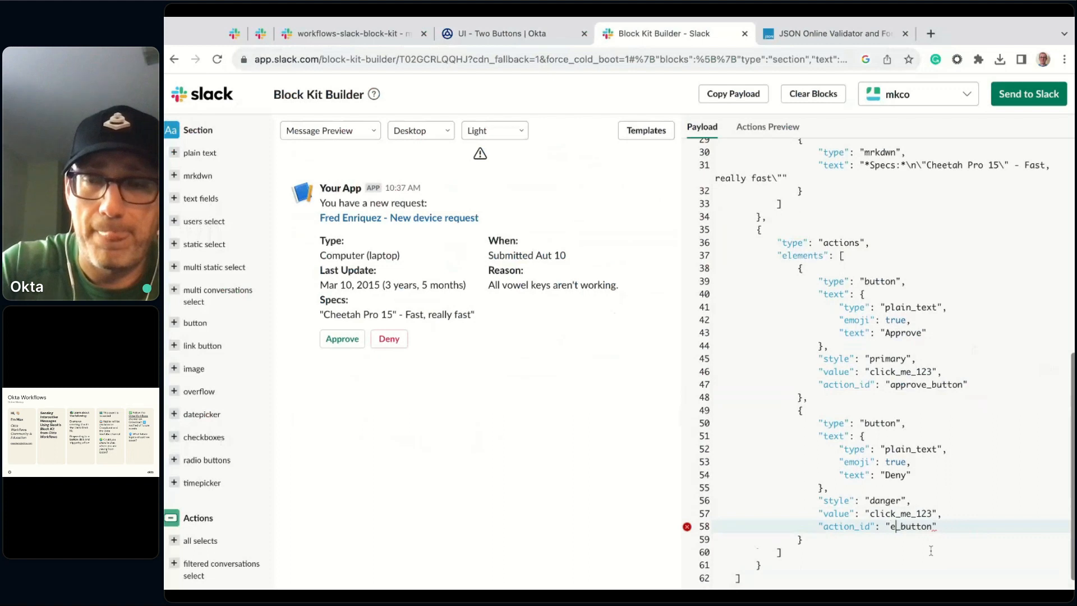
text(deny)
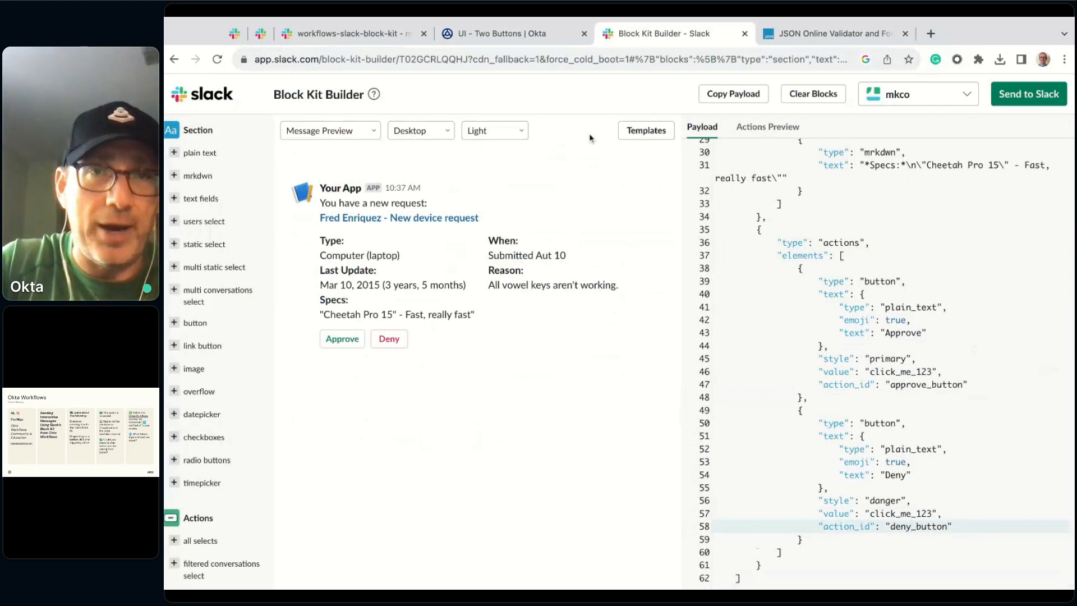
- Return to the UI - Two Buttons flow and enlarge the API Connector Post card's URL field to read the full address
click(514, 33)
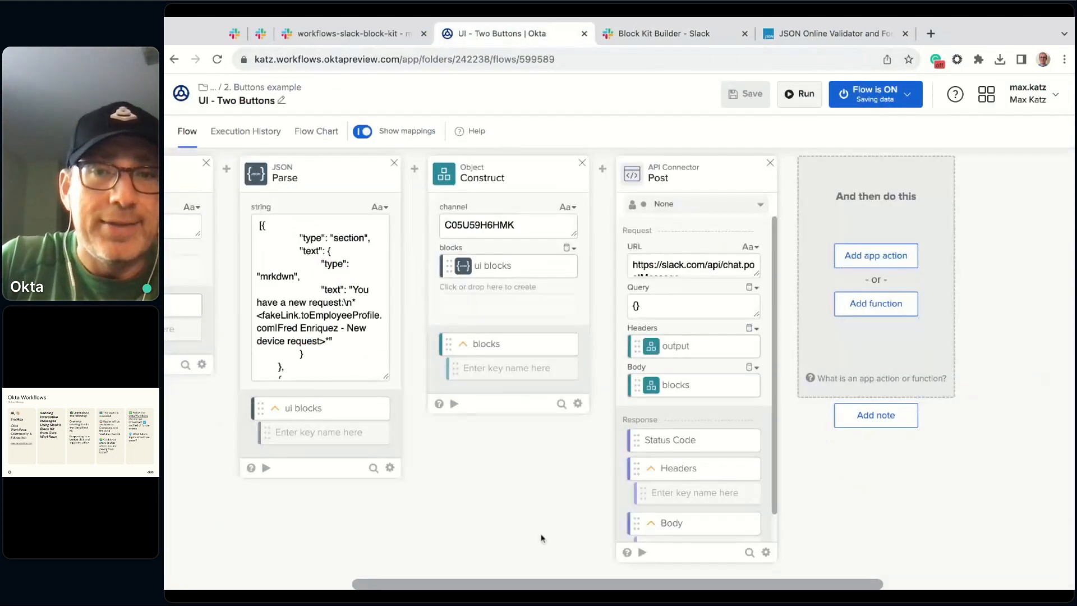
scroll(541, 537, left, 5)
scroll(541, 538, right, 3)
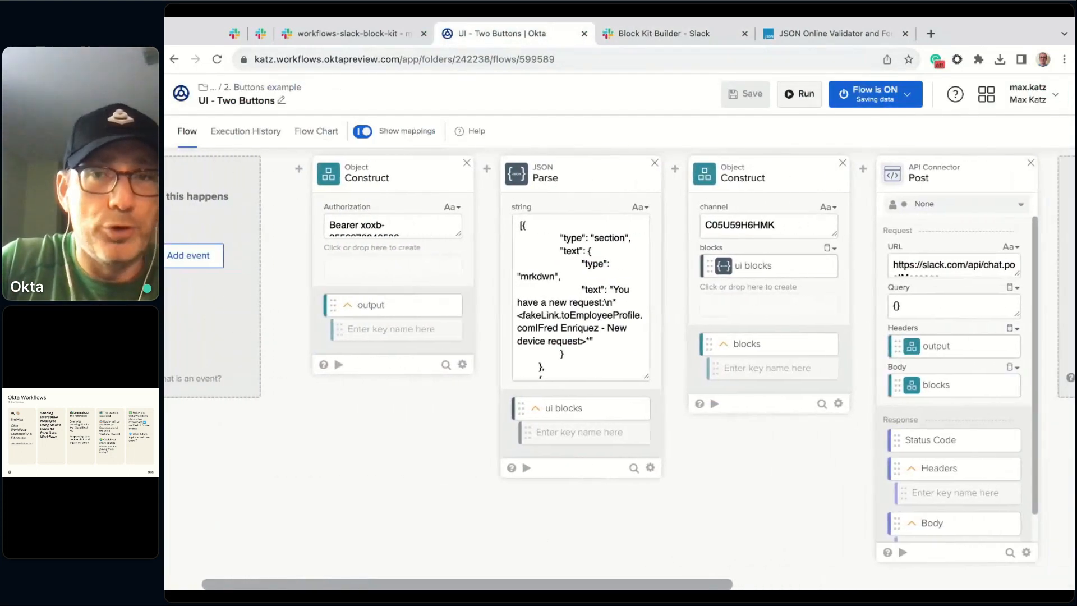
click(933, 274)
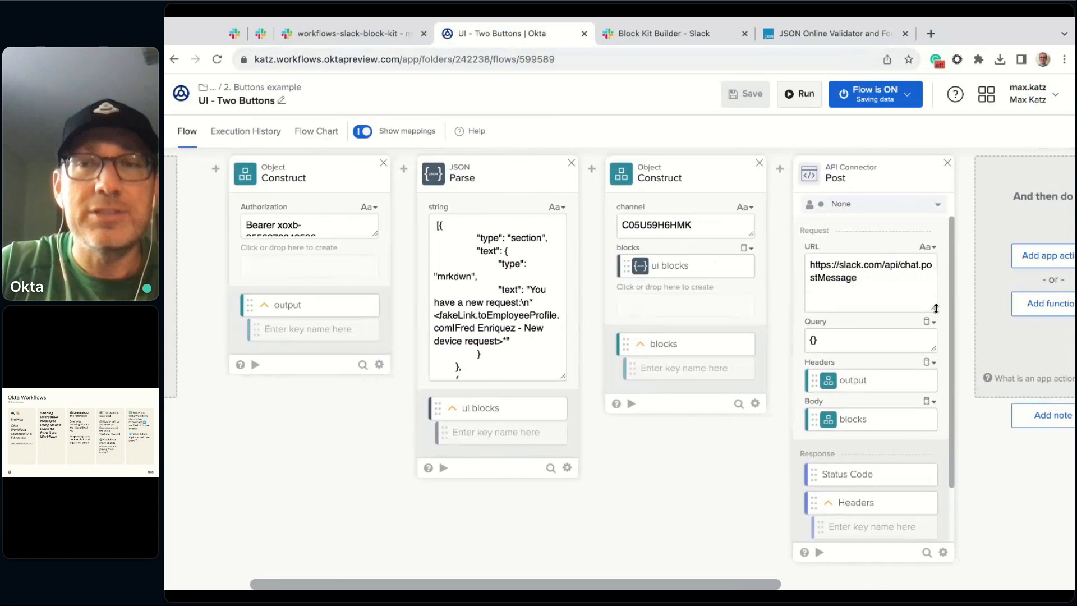
- Shrink the API Connector Post card's URL field and expand the Construct card's Authorization field to read its full value
drag(935, 308, 934, 294)
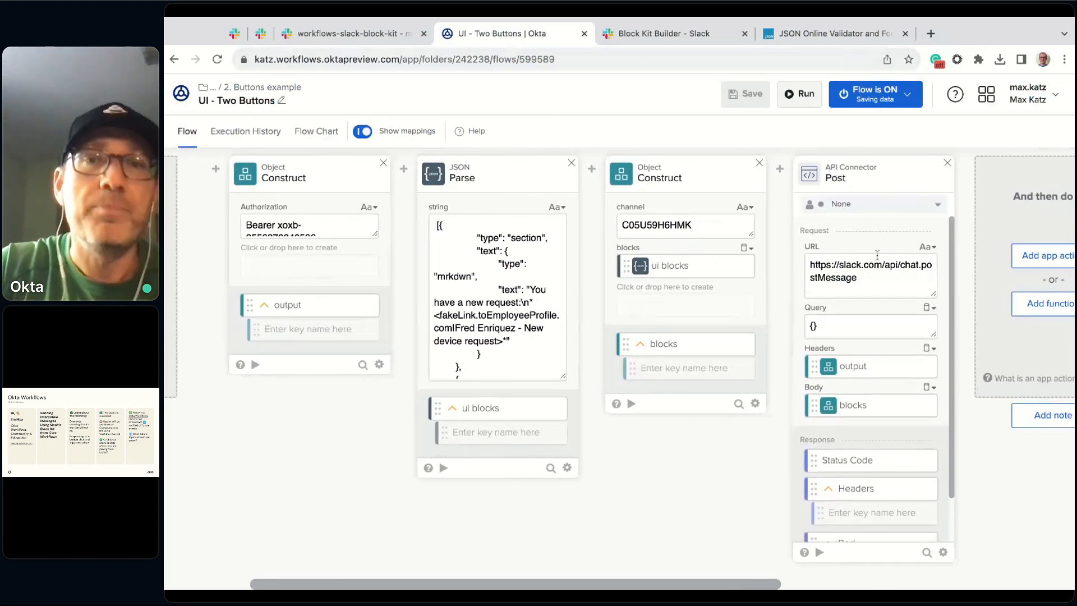
mouse_move(687, 257)
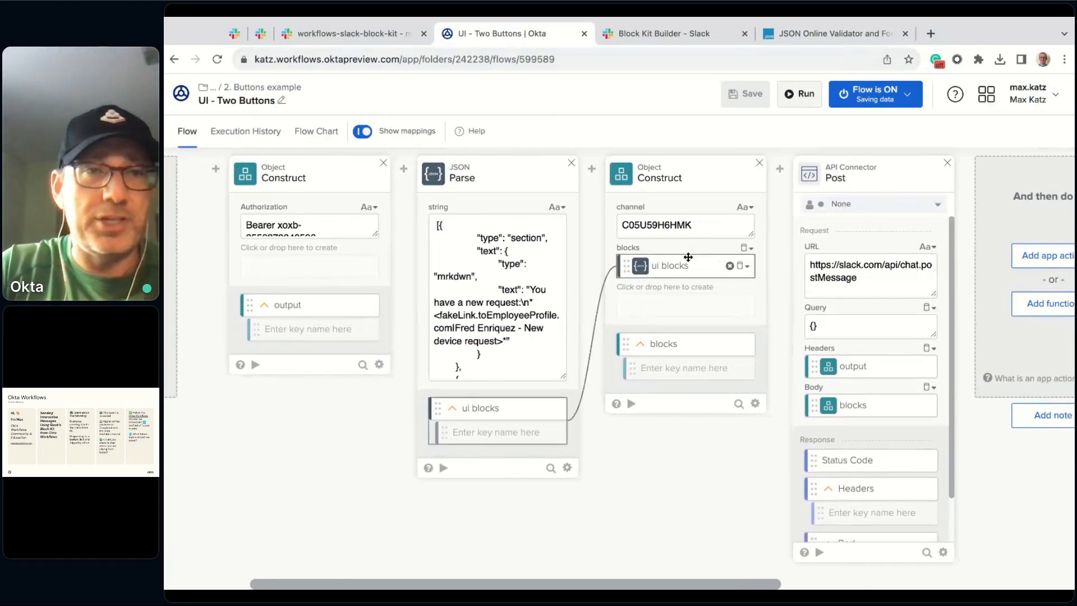
click(373, 236)
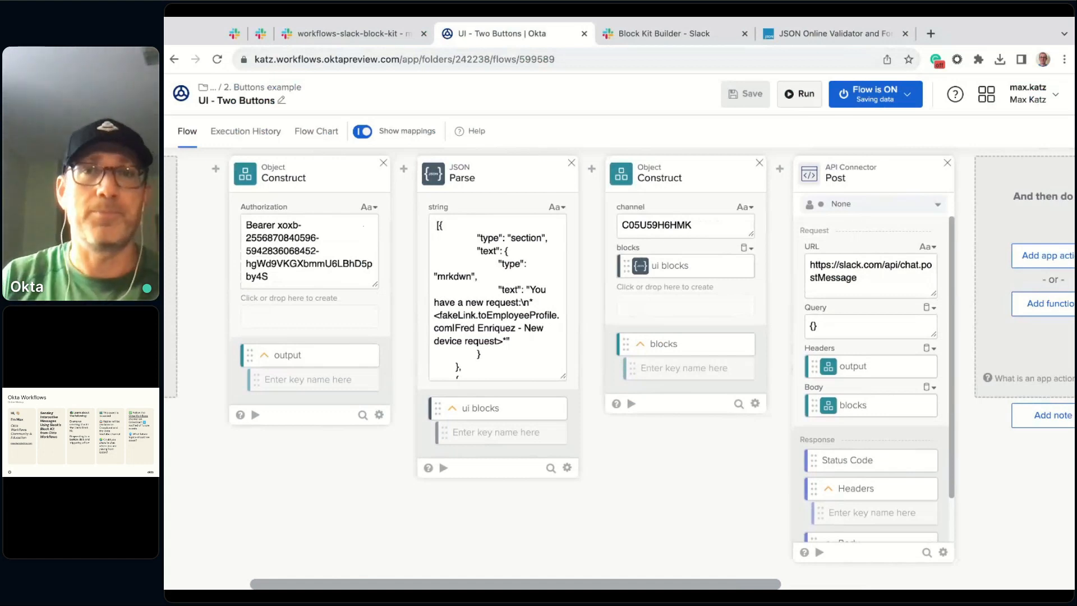
- View the Slack API tutorial on posting messages using curl, and return to the Your Apps list
click(261, 33)
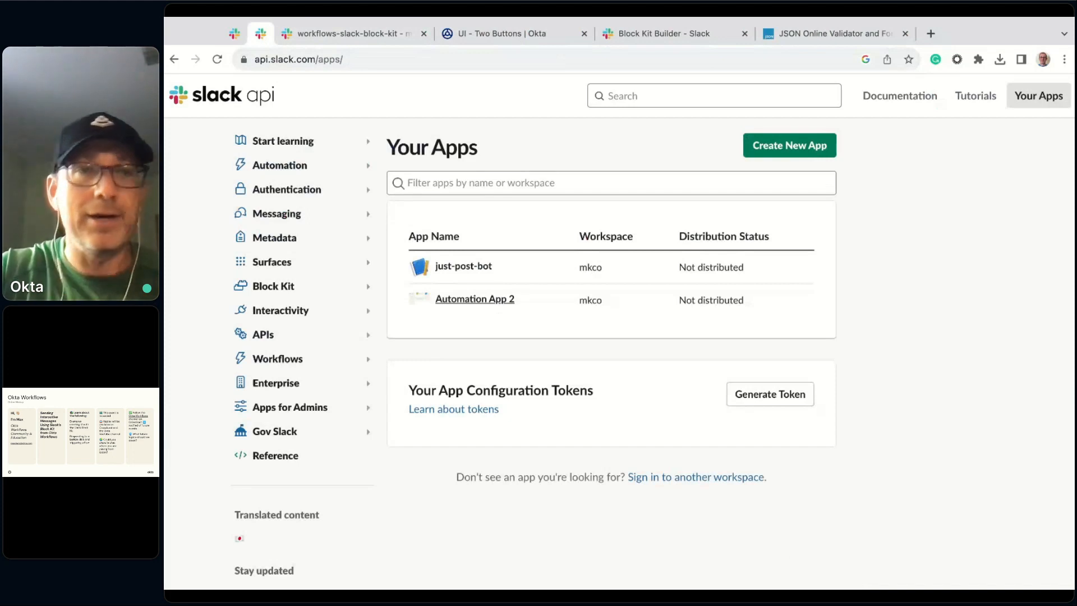
click(233, 34)
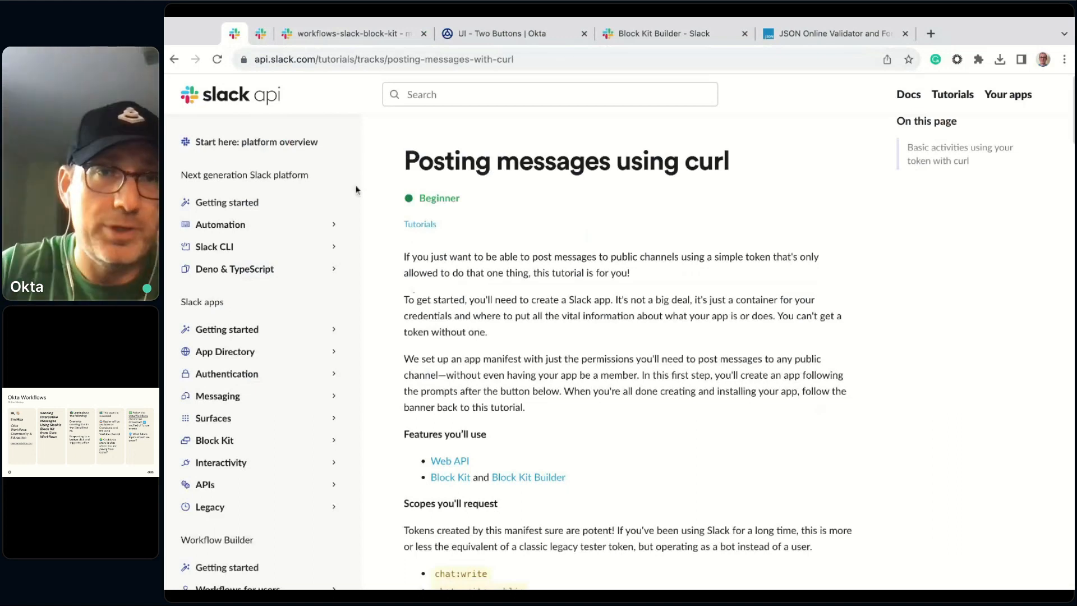
click(261, 39)
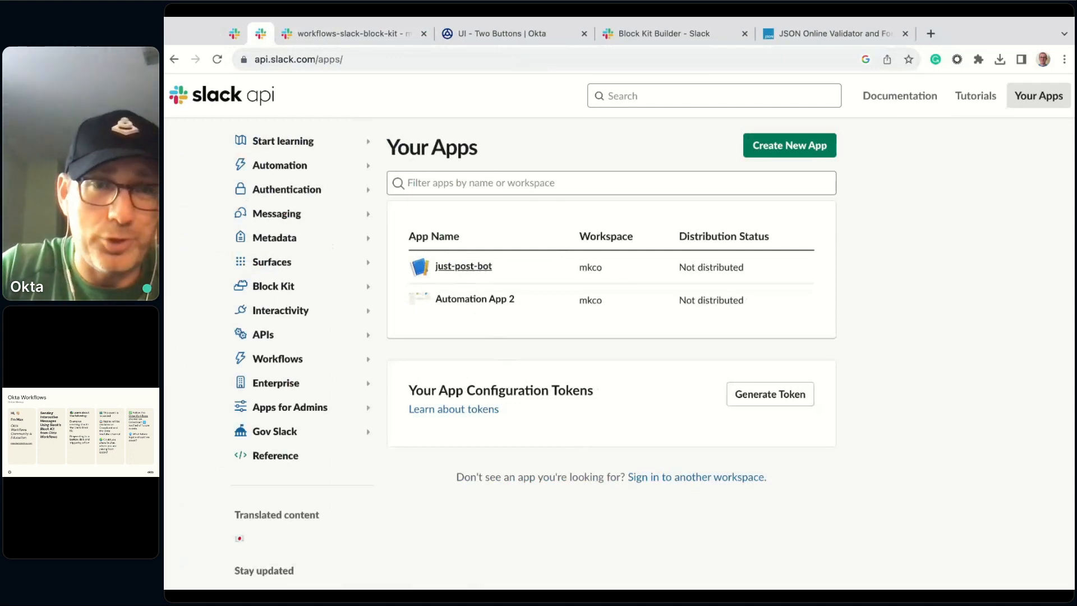
- Open the just-post-bot app's Basic Information page and review its App Credentials section
click(473, 271)
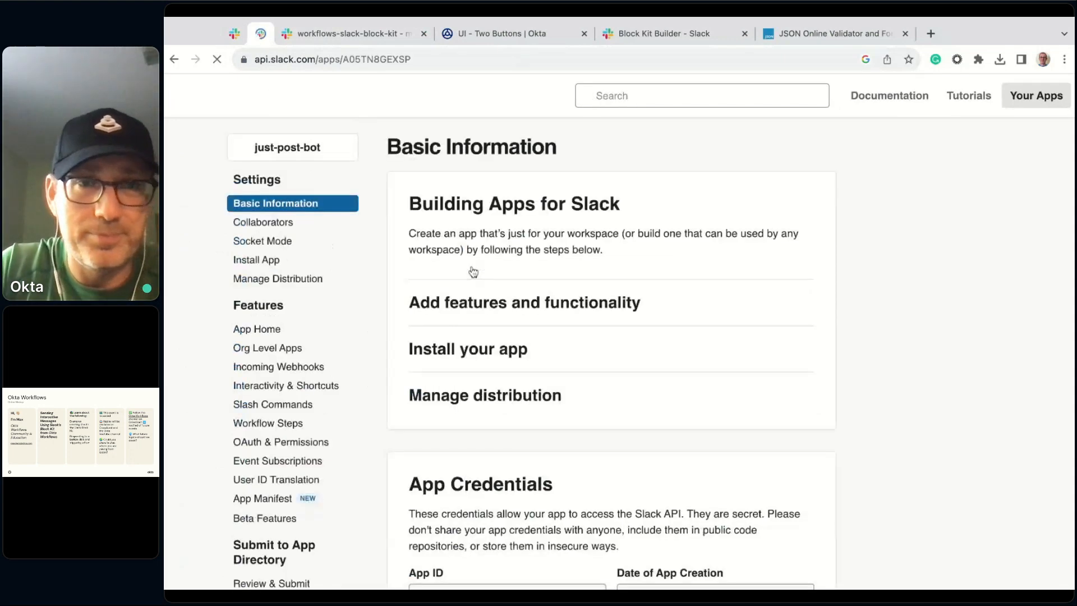
scroll(752, 228, down, 2)
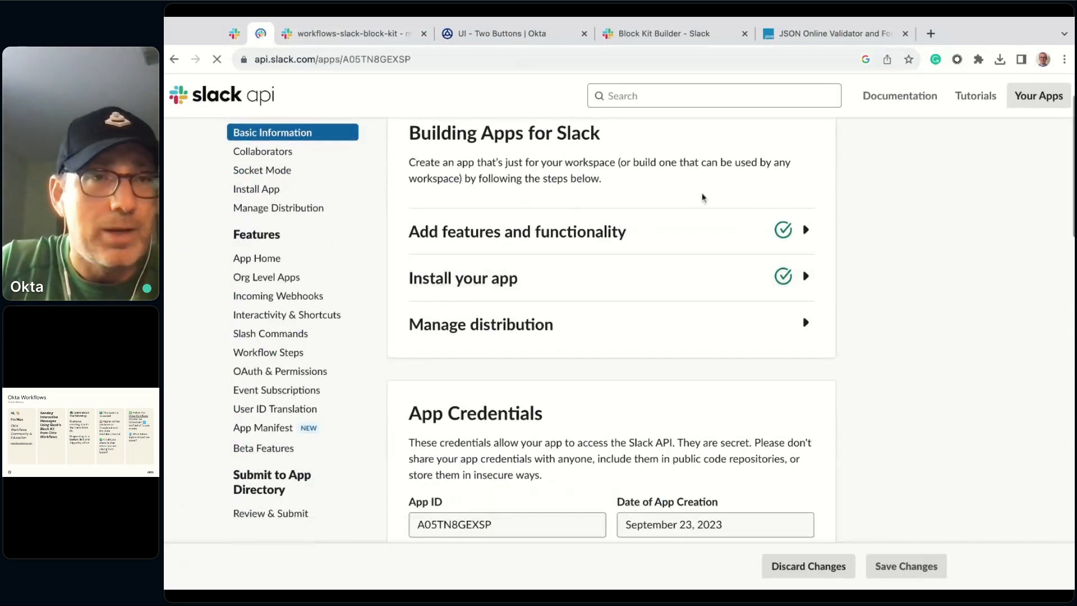
scroll(703, 198, down, 4)
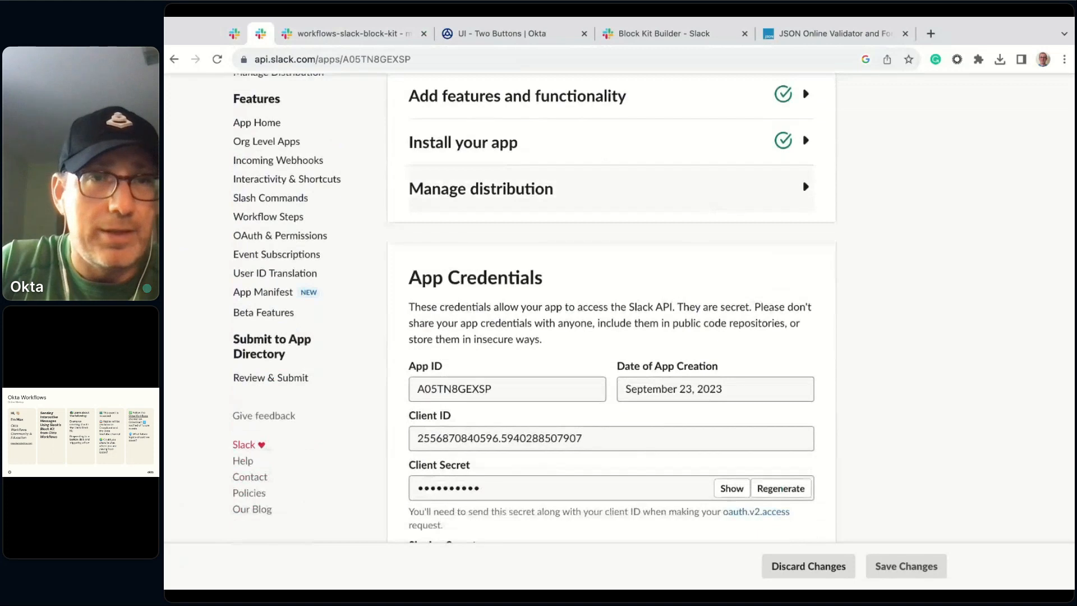
scroll(499, 233, up, 2)
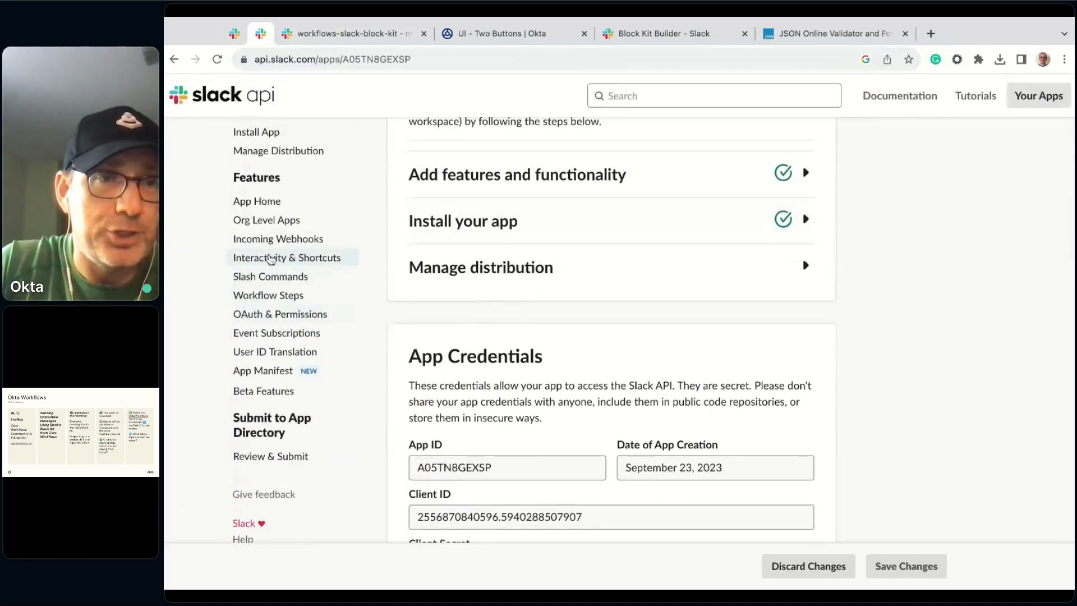
- Check just-post-bot's Interactivity & Shortcuts settings and Request URL, and return to the credentials under Basic Information
click(271, 260)
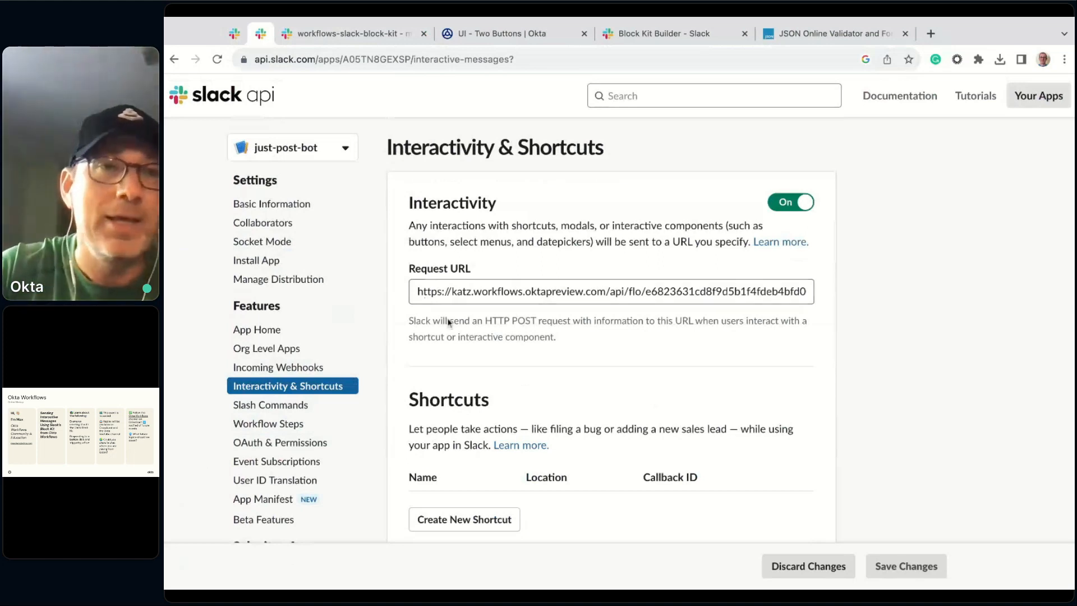
click(286, 207)
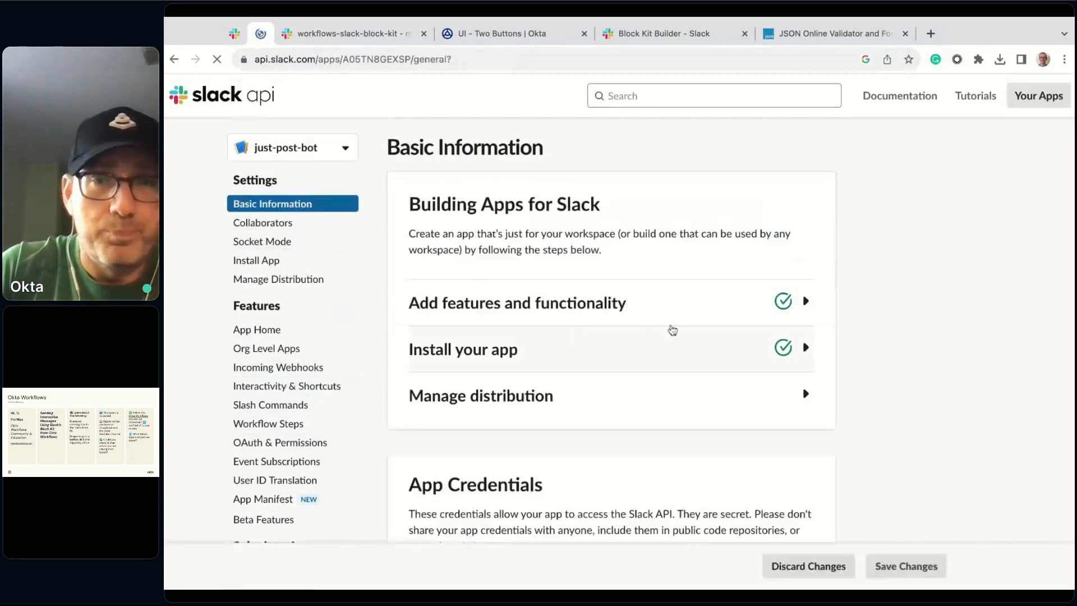
scroll(673, 330, down, 1)
scroll(673, 330, down, 1)
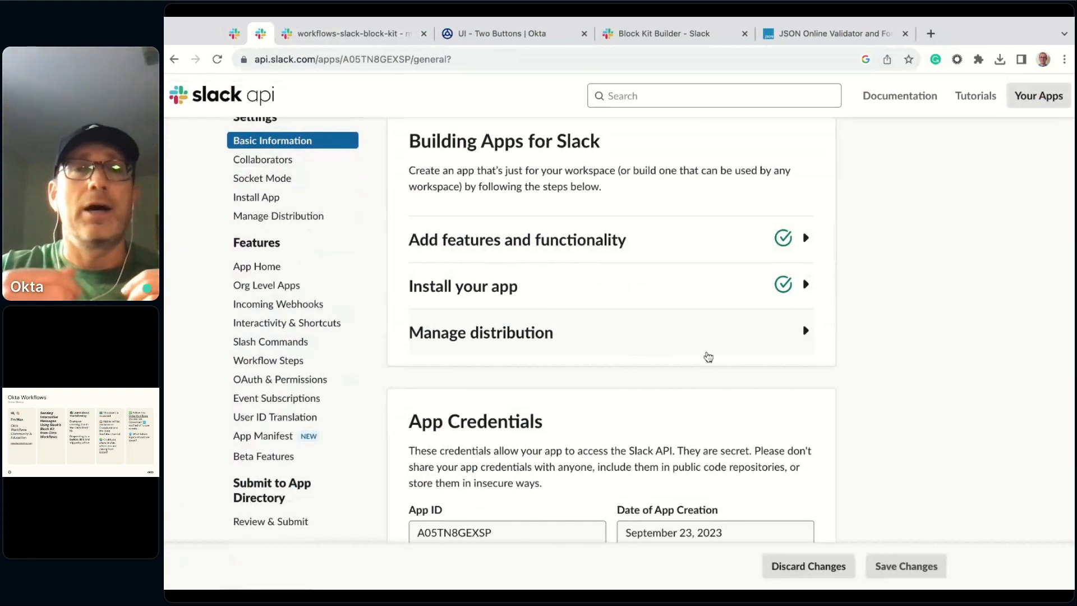
scroll(555, 331, down, 3)
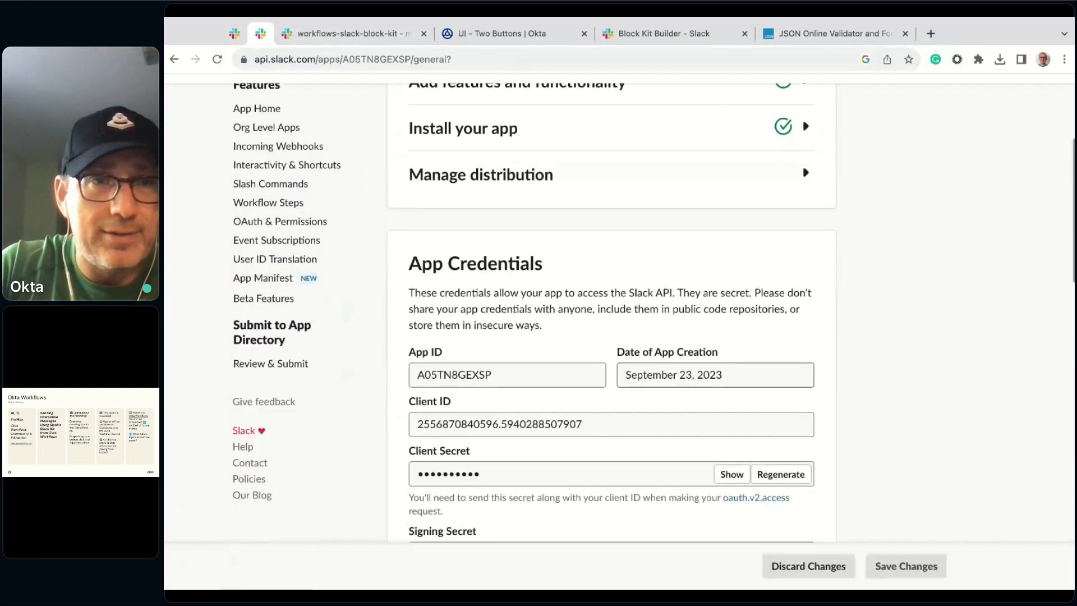
- Open just-post-bot's OAuth & Permissions page and examine the Bot User OAuth Token and Bot Token Scopes sections
scroll(555, 331, up, 2)
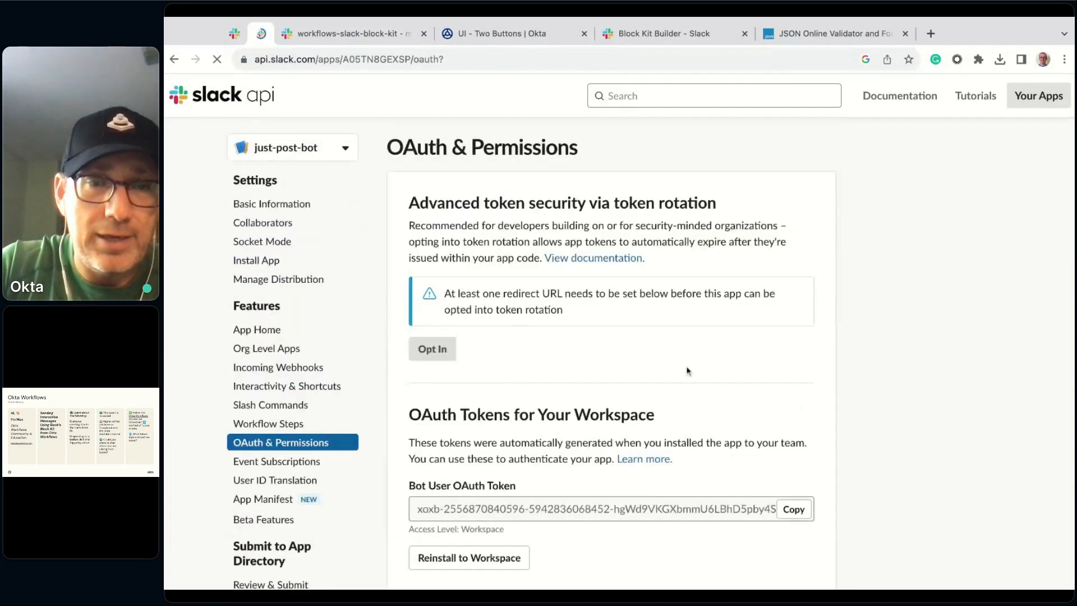
scroll(688, 337, down, 1)
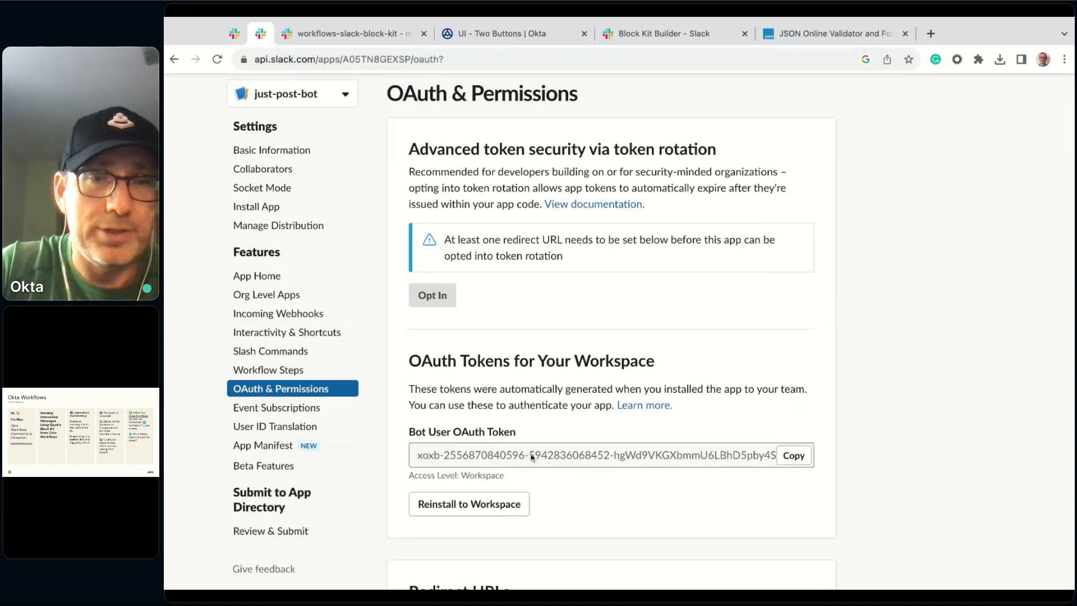
scroll(674, 451, down, 10)
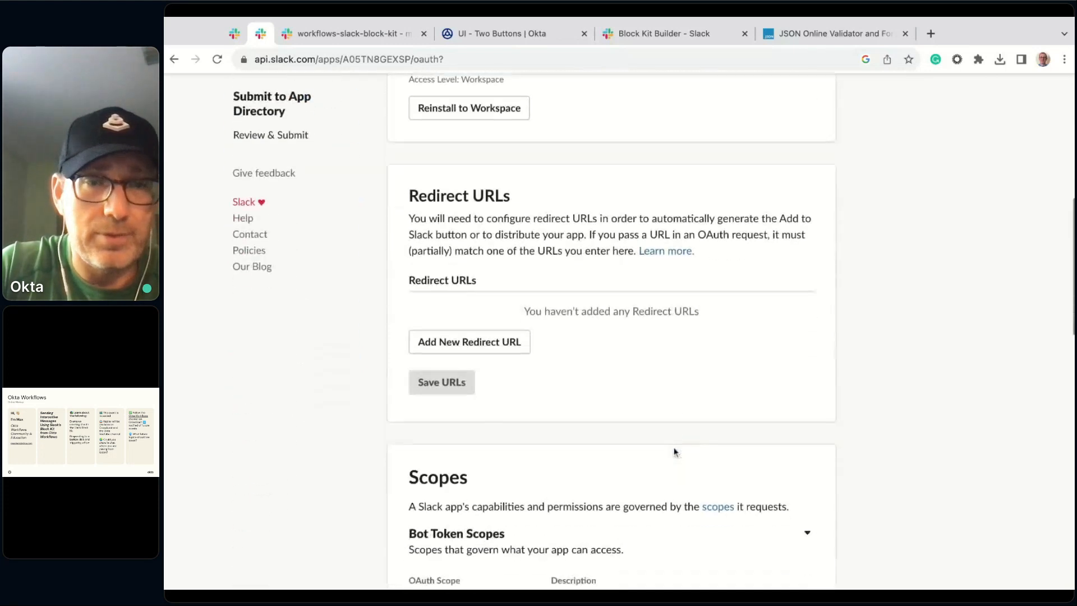
scroll(503, 245, up, 7)
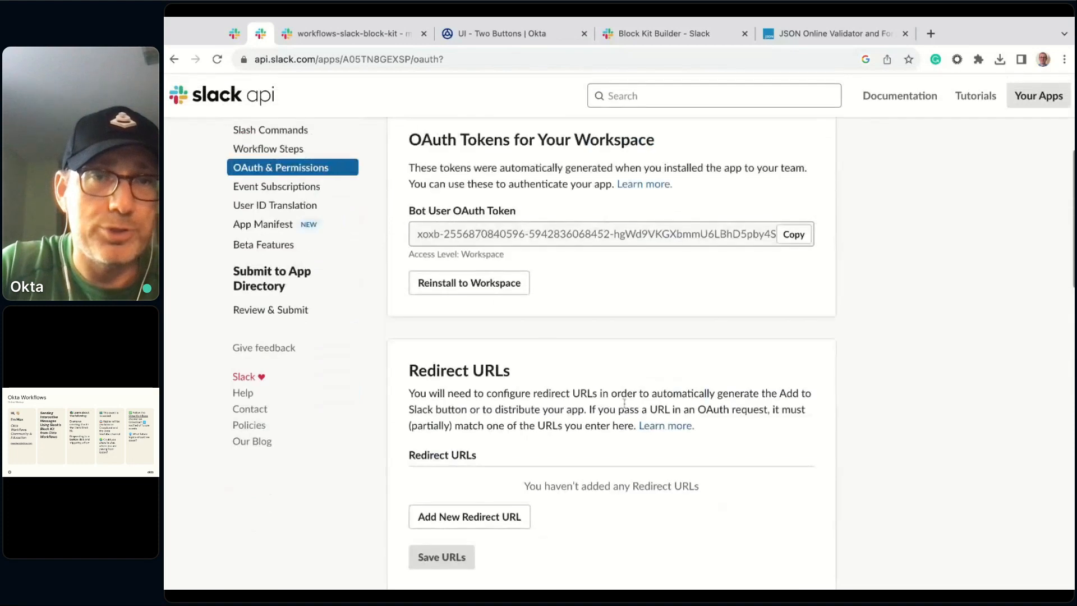
scroll(626, 285, down, 6)
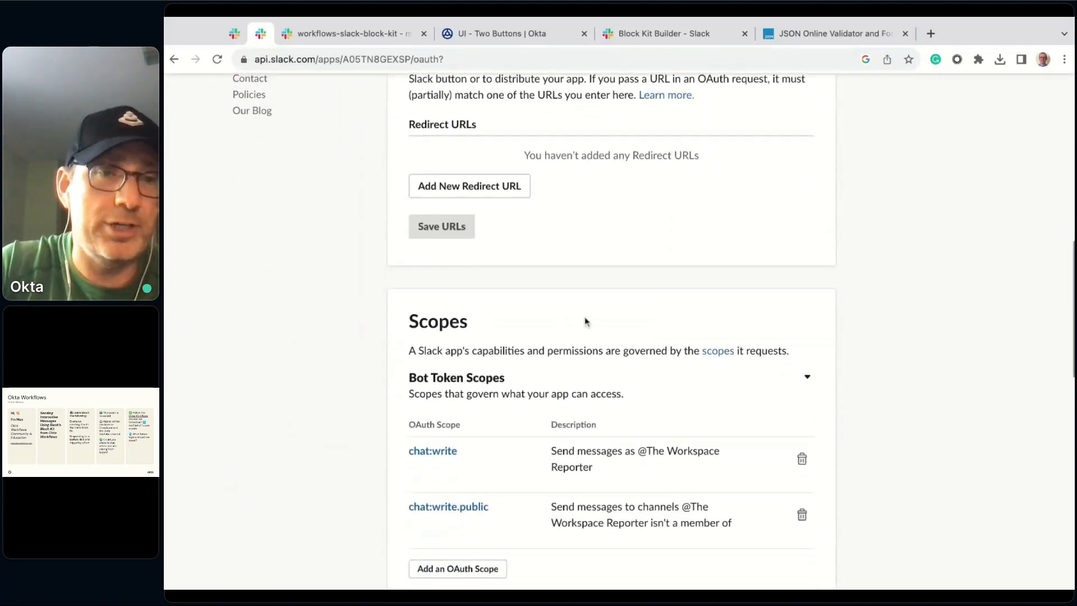
scroll(587, 320, down, 2)
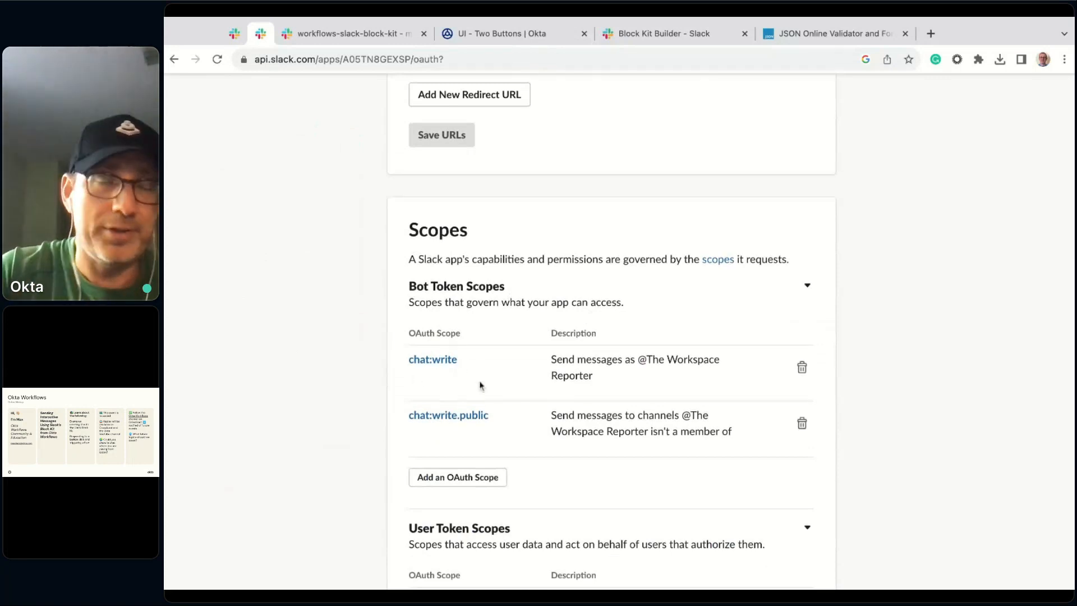
scroll(612, 331, up, 5)
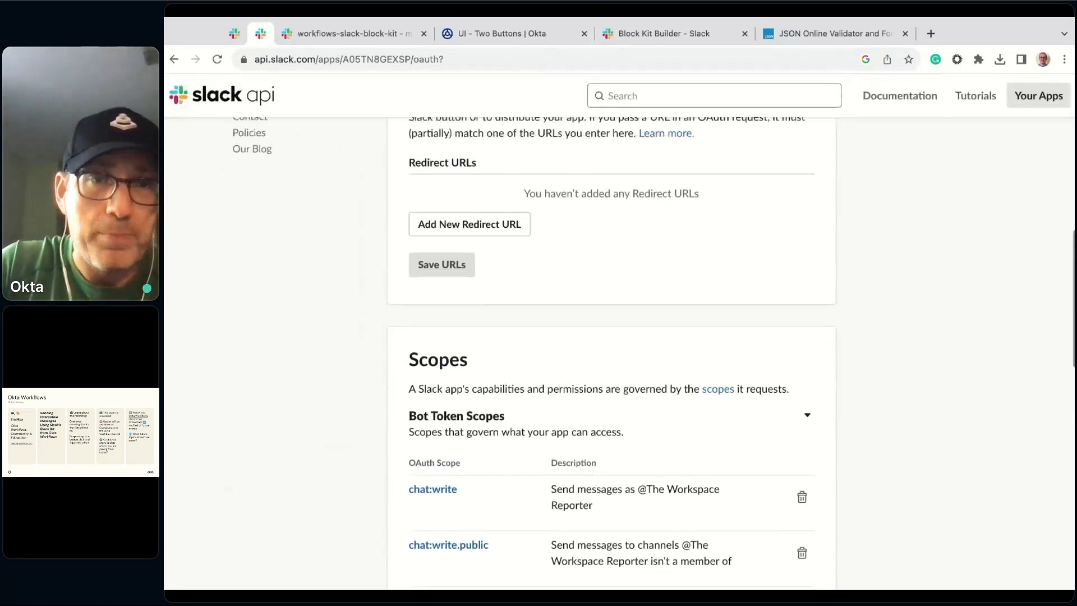
scroll(612, 331, up, 3)
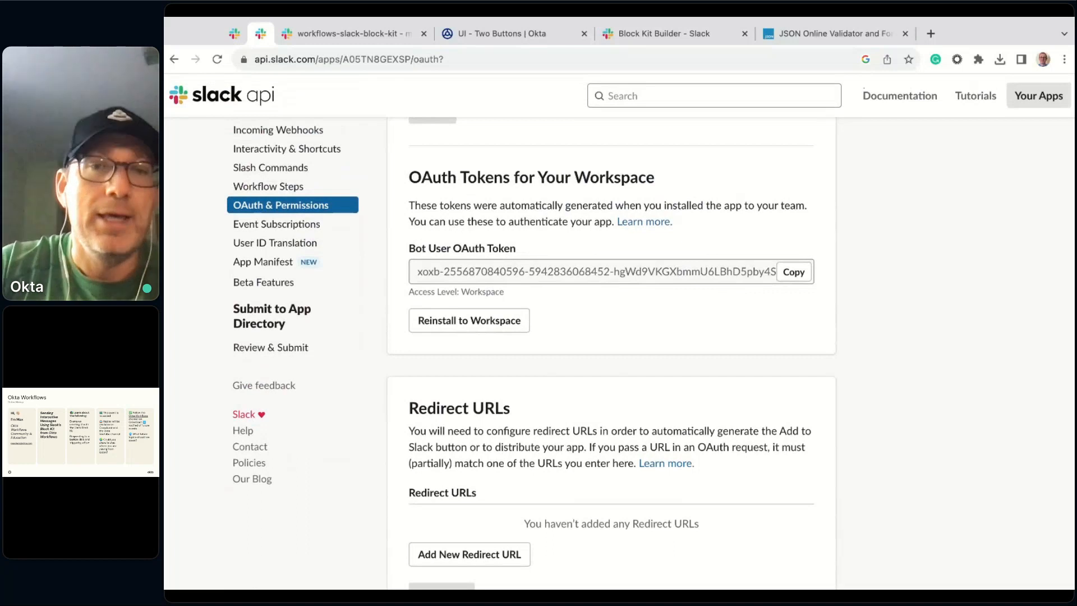
scroll(574, 392, up, 4)
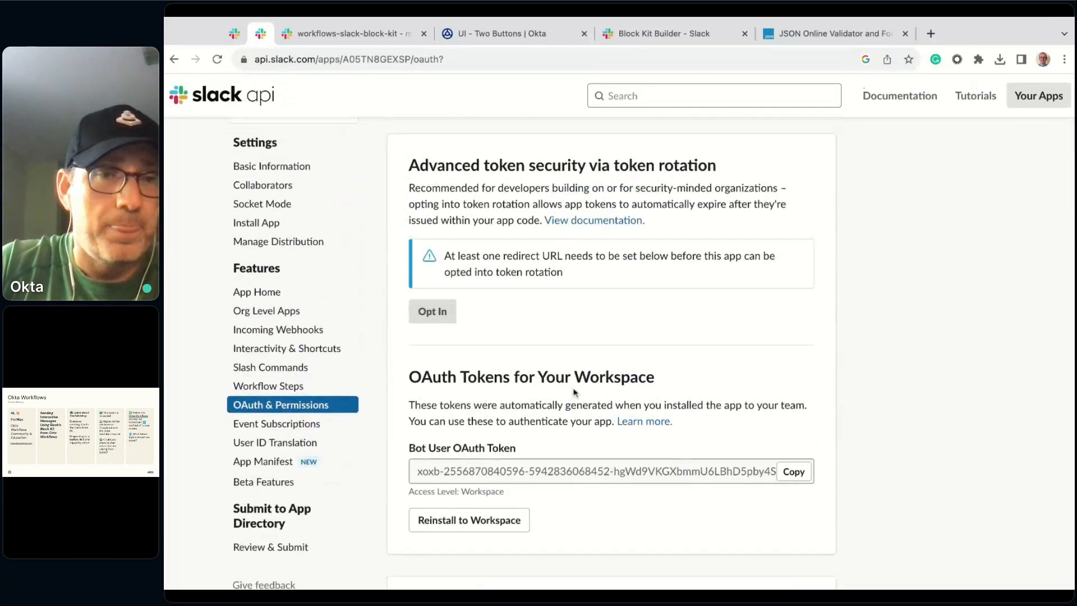
scroll(574, 392, up, 1)
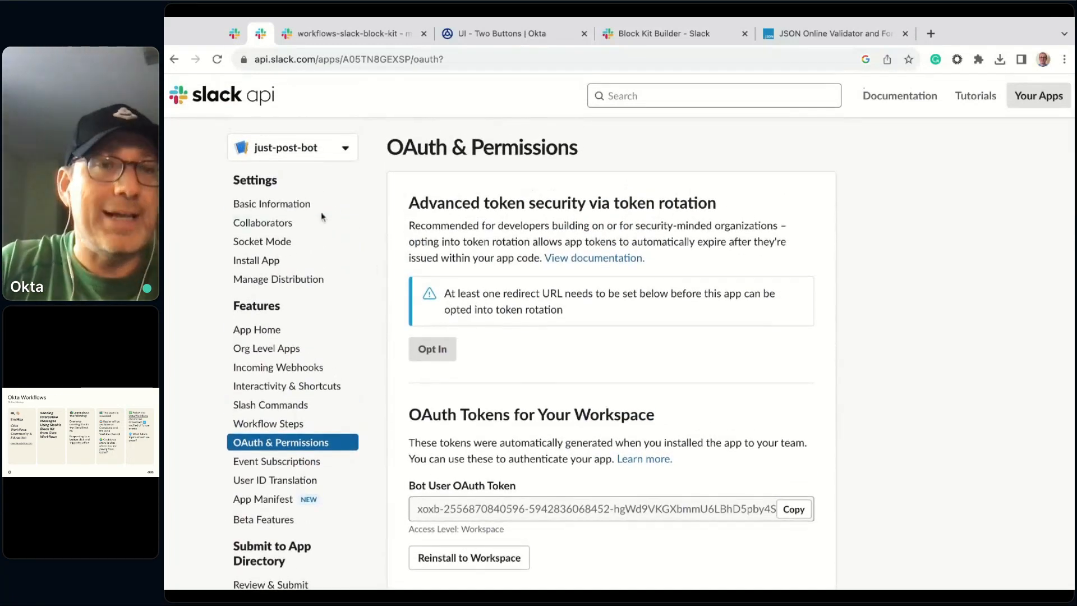
- Return to just-post-bot's Basic Information page and expand the Install your app section
click(292, 207)
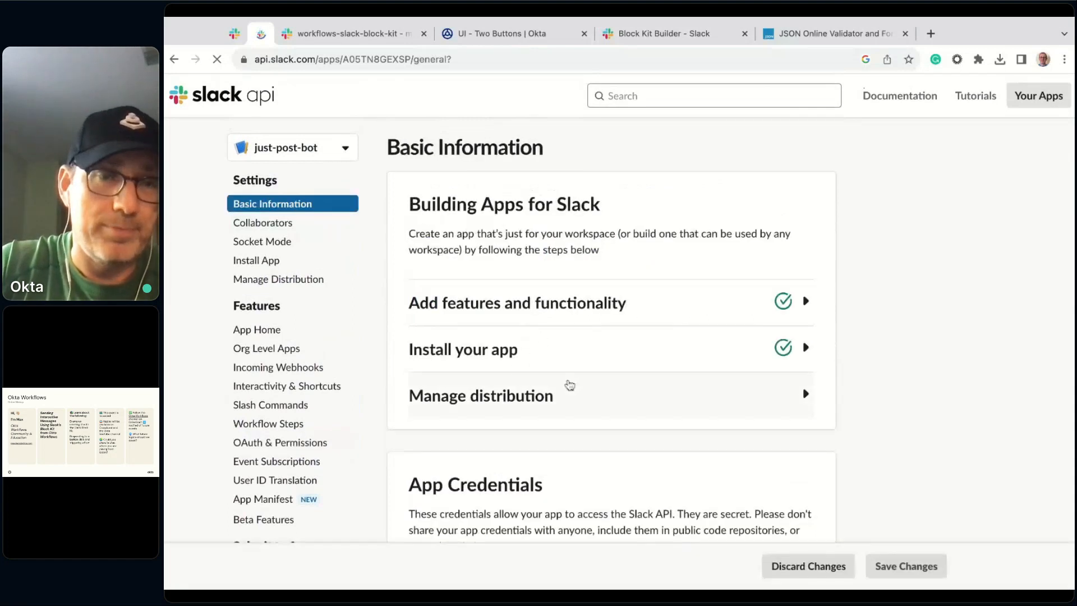
click(806, 347)
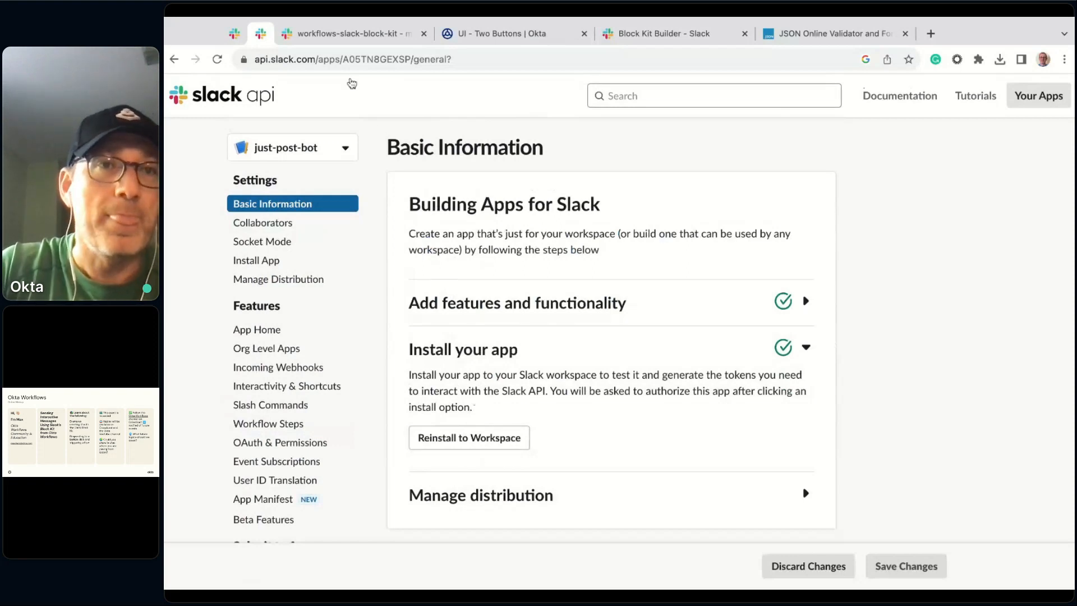
- Switch to the workflows-slack-block-kit channel in Slack and open the app profile of The Workspace Reporter
click(362, 33)
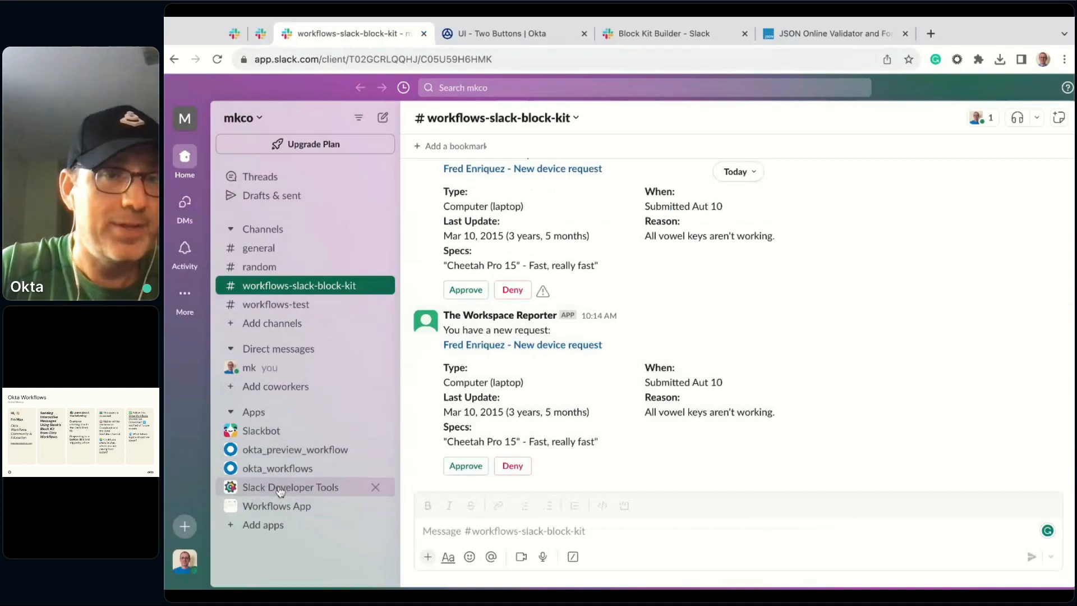
click(506, 316)
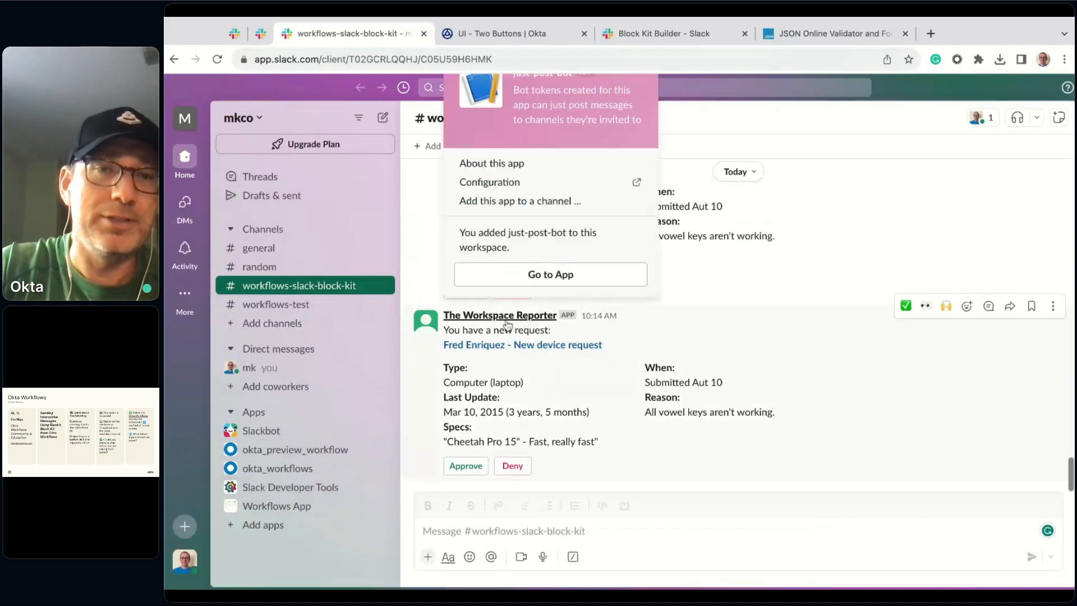
- Open the Slack Developer Tools app and view its About description and its Messages history
click(311, 489)
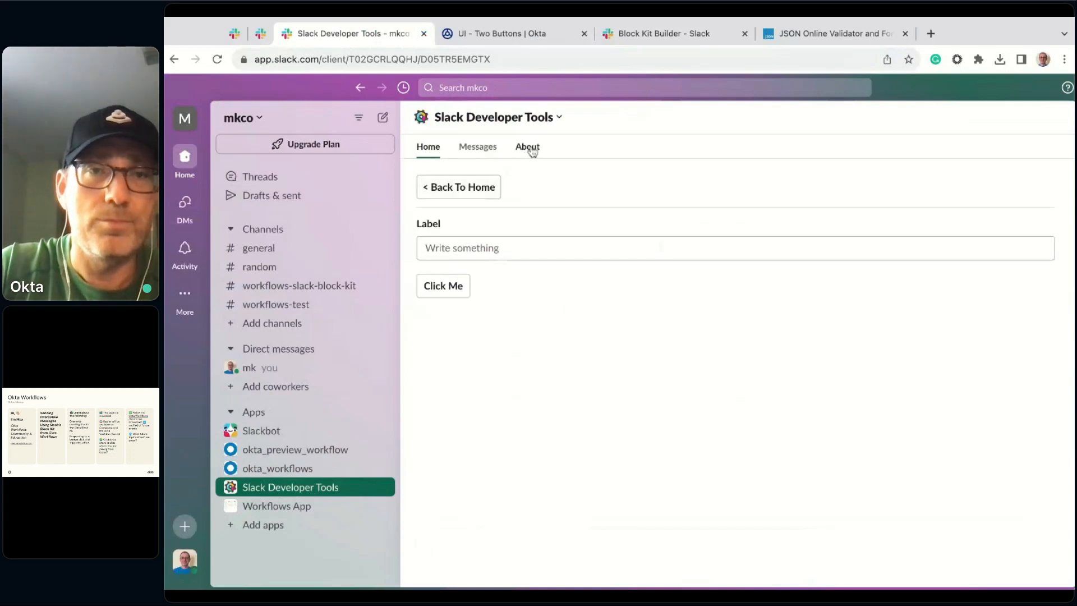
click(528, 147)
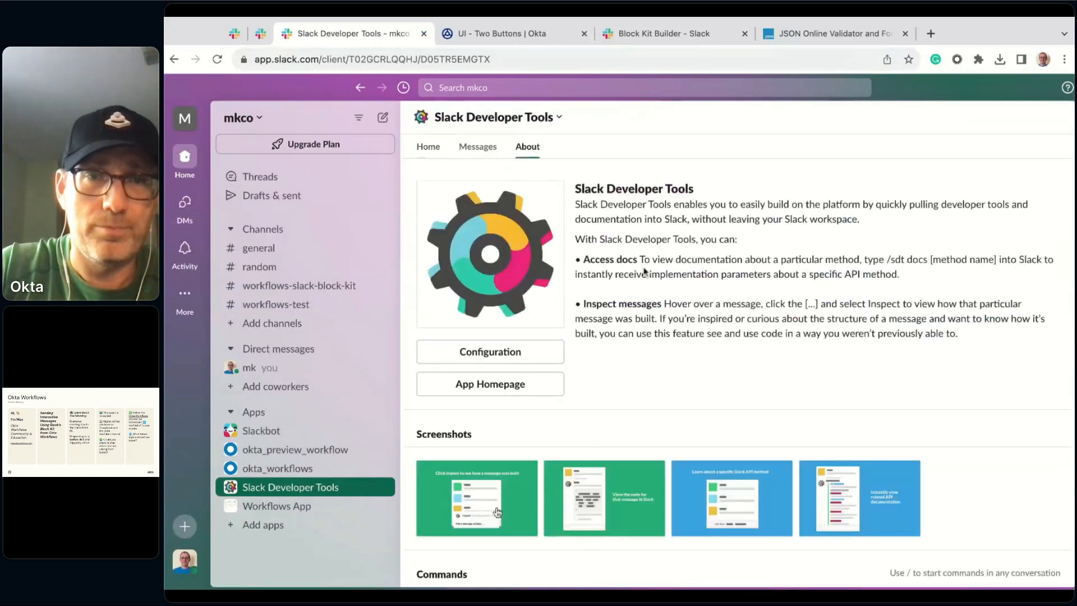
click(480, 151)
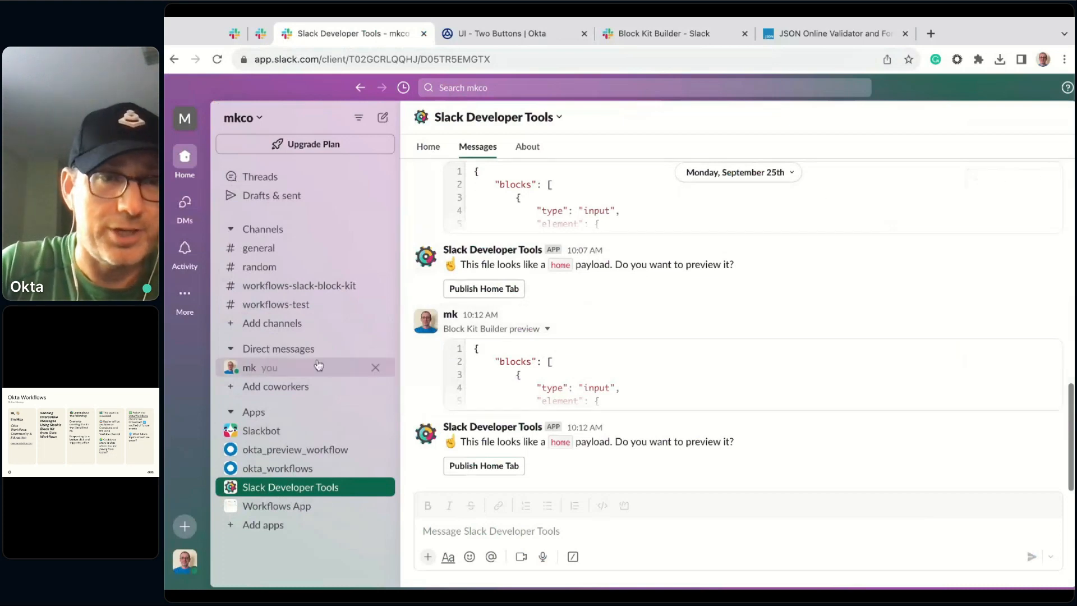
- Recheck The Workspace Reporter in the workflows-slack-block-kit channel, view the workspace's installed apps, and return to the channel
click(271, 293)
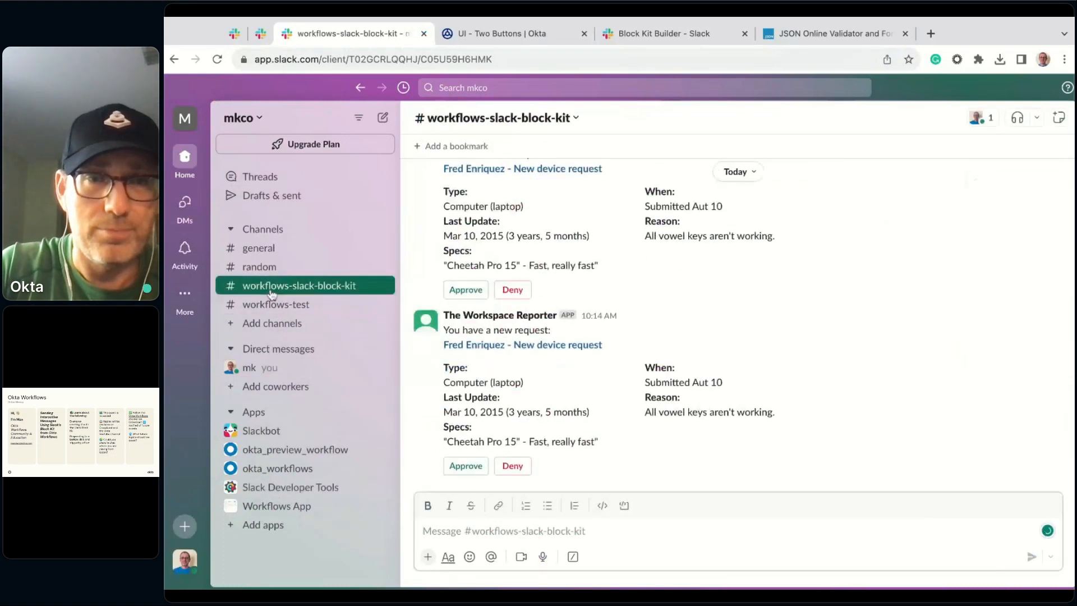
click(484, 316)
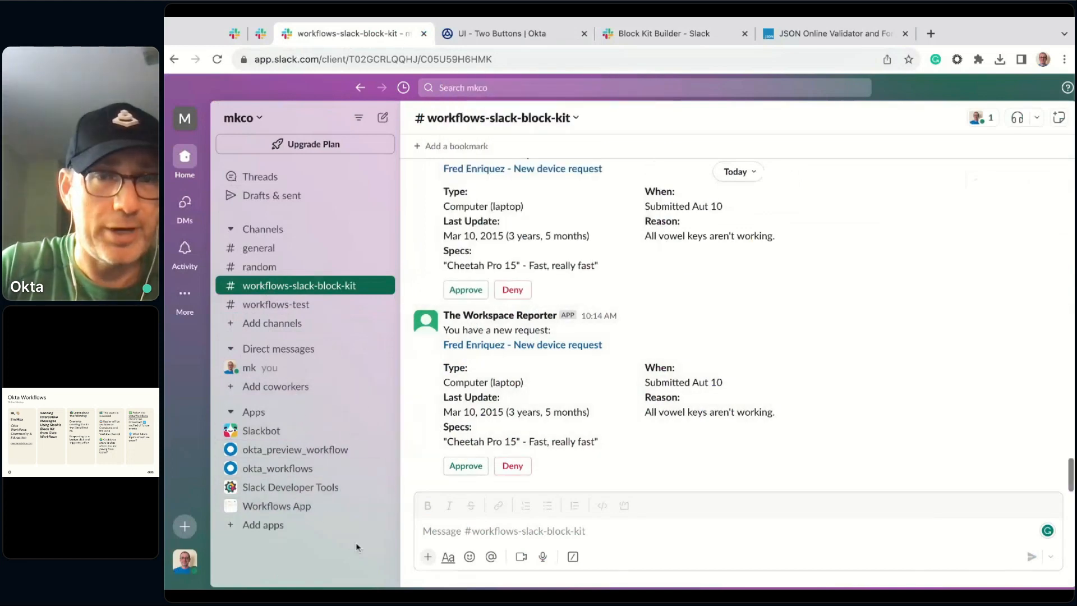
click(263, 526)
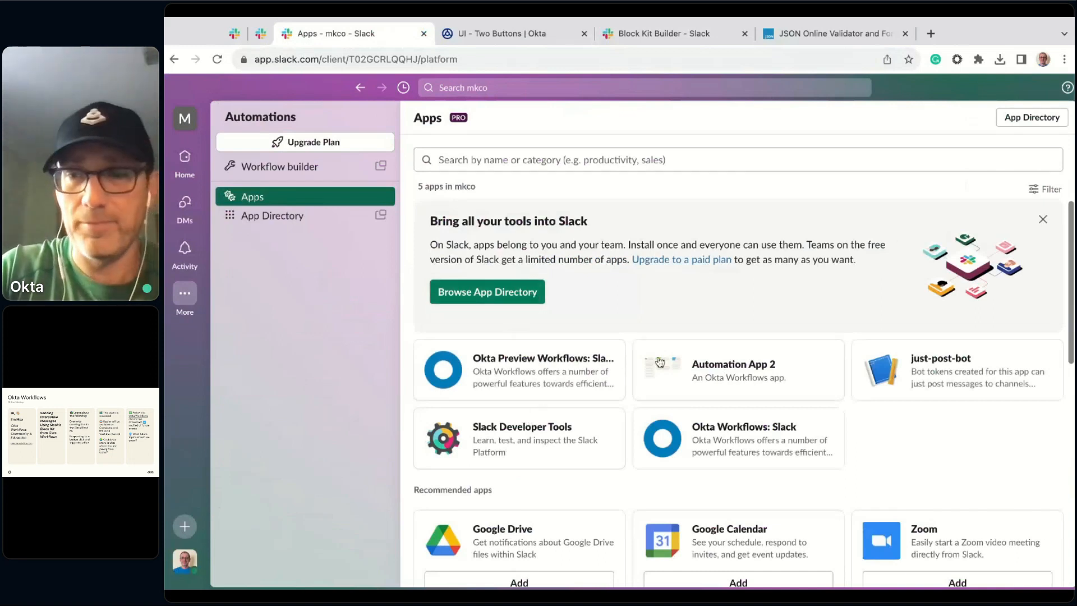
click(361, 90)
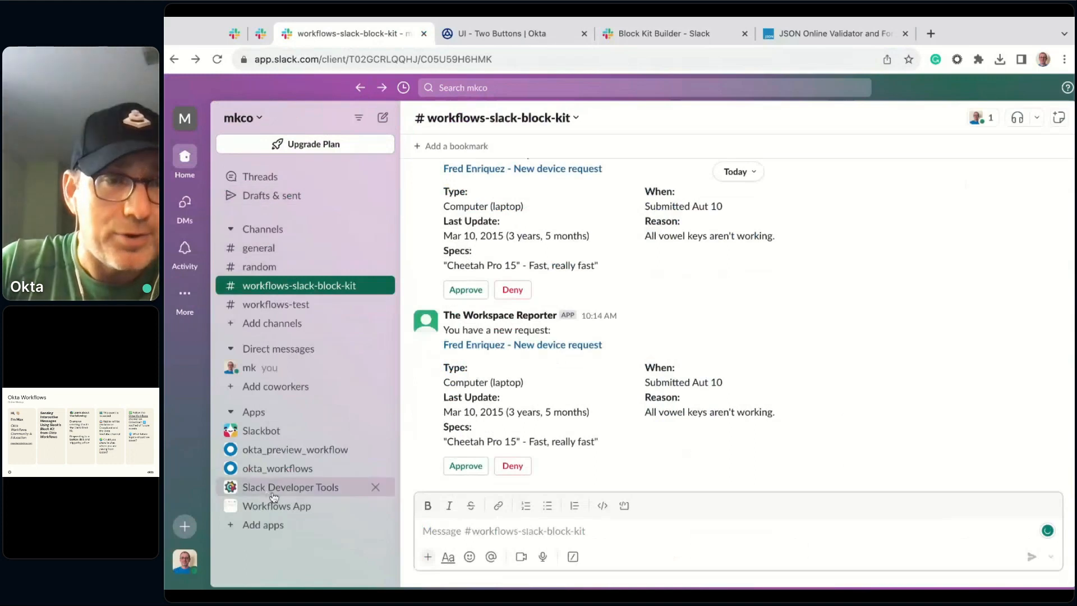
- Return to the UI - Two Buttons flow and enlarge the Authorization field on the first Object Construct card
click(512, 317)
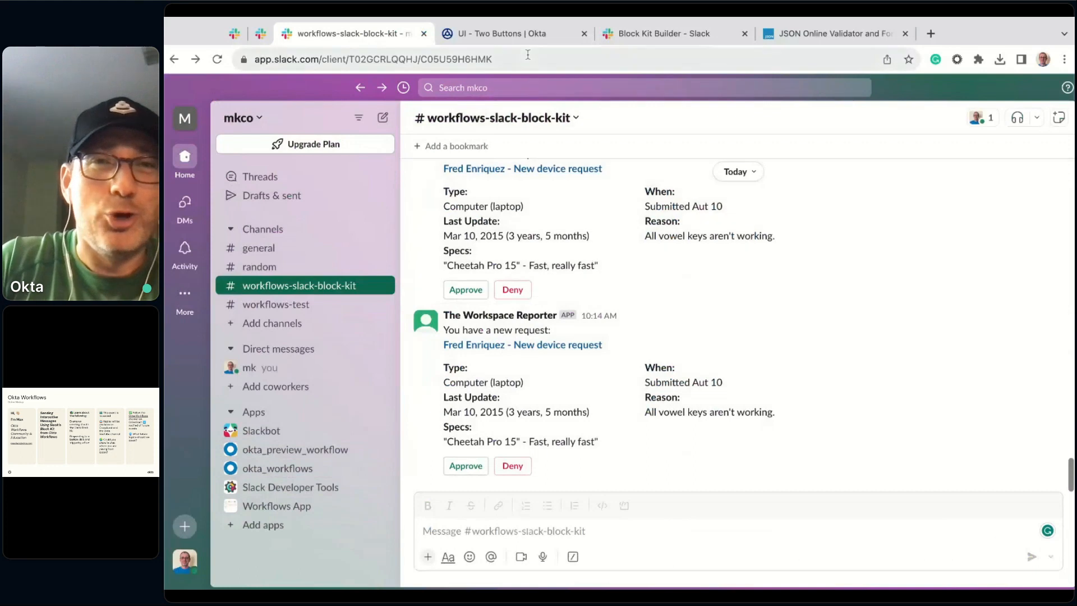
click(507, 34)
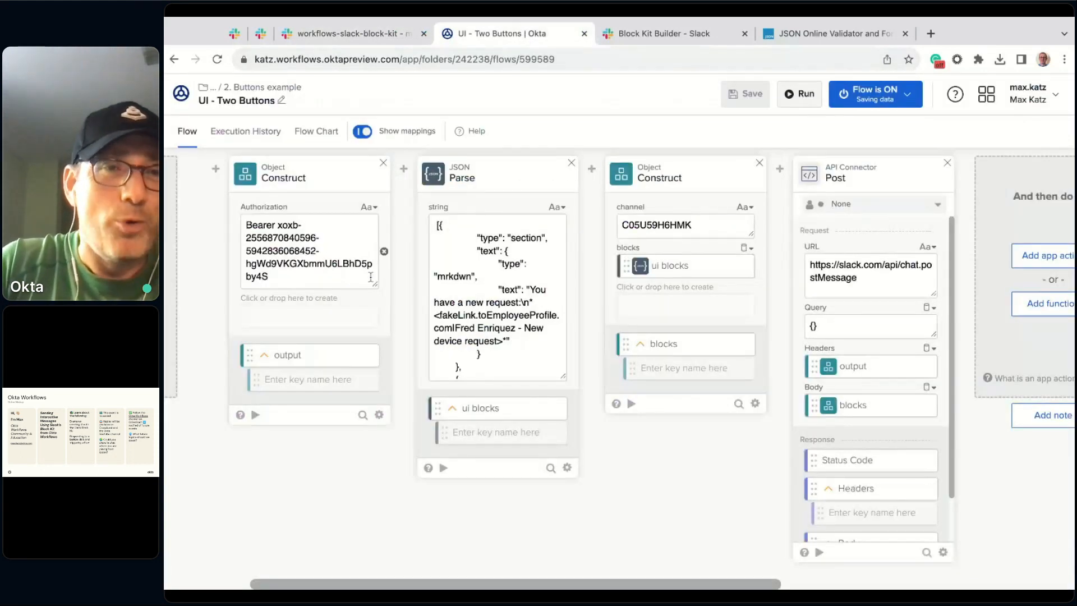
drag(375, 285, 376, 328)
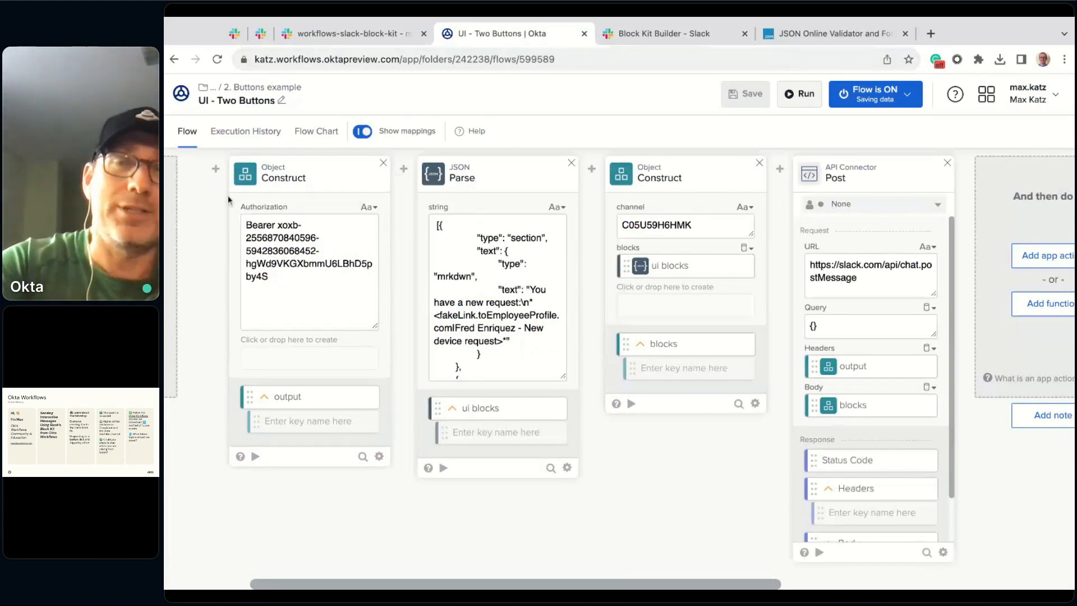
click(216, 169)
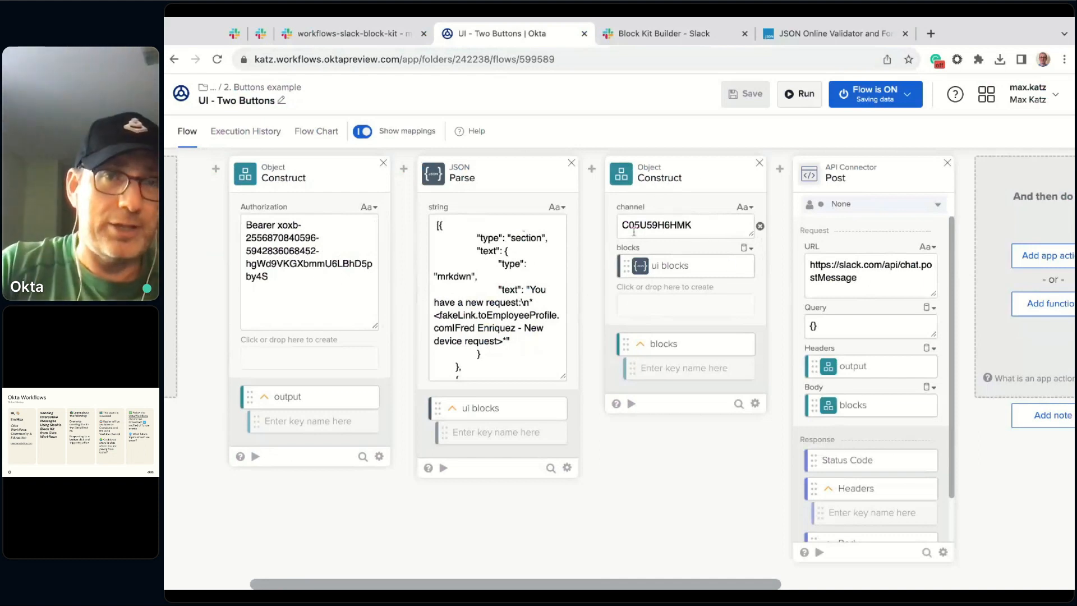
- Look up the channel ID in the details of Slack's workflows-slack-block-kit channel, leaving the details closed
click(353, 33)
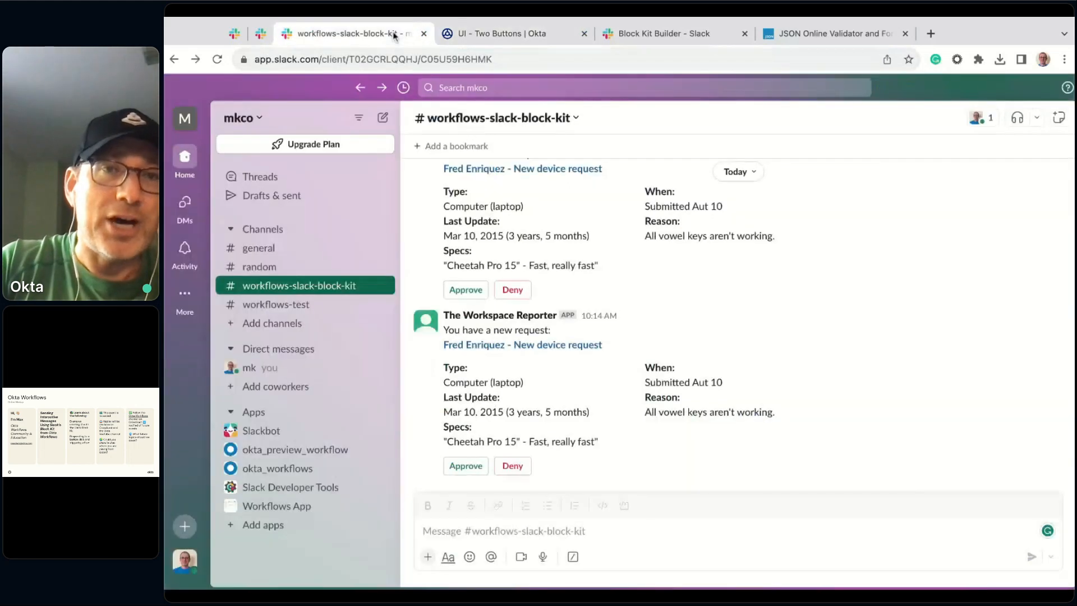
click(574, 116)
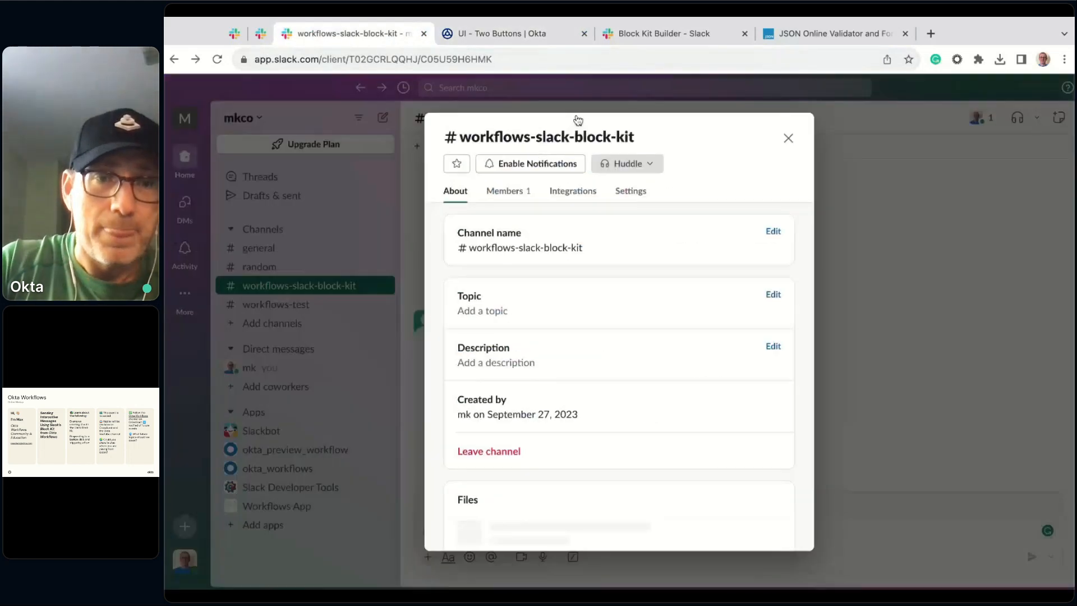
scroll(576, 252, down, 1)
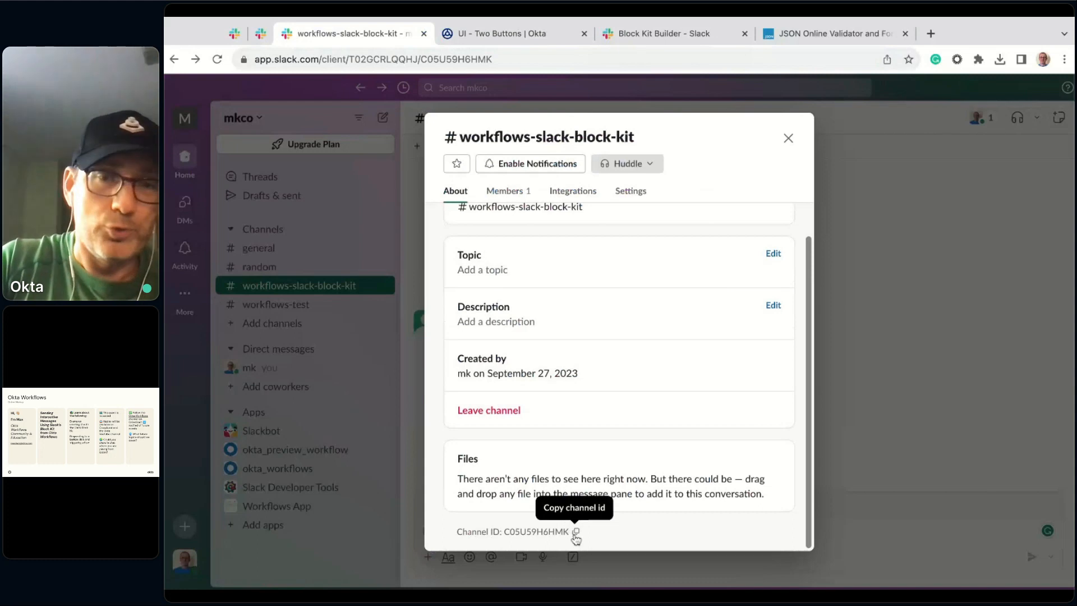
click(788, 138)
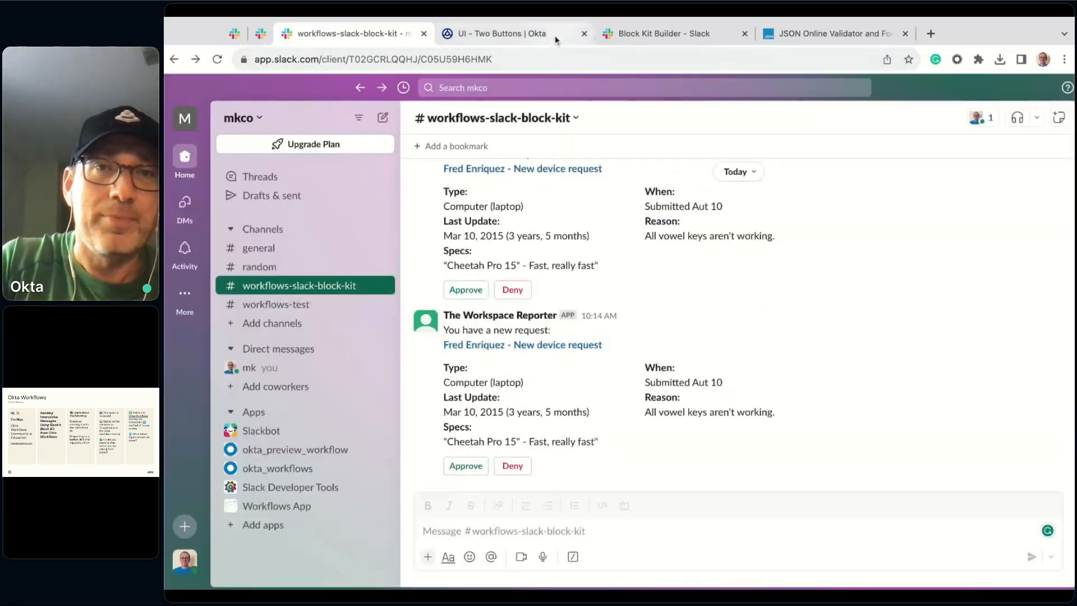
- Run the UI - Two Buttons flow in Okta Workflows and check the posted request in the Slack channel
click(548, 36)
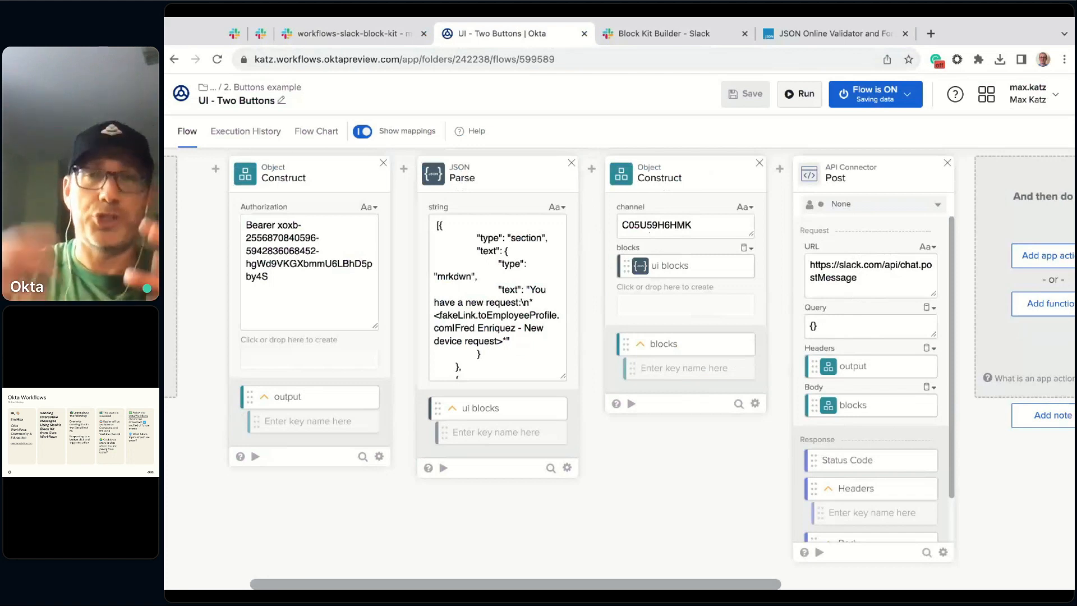
click(804, 96)
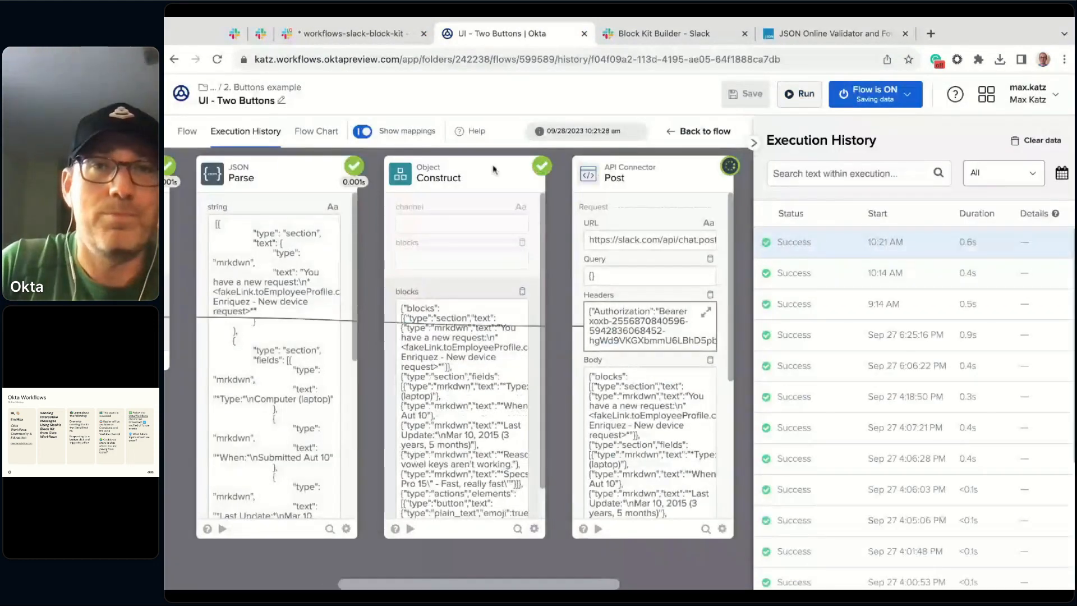
click(350, 34)
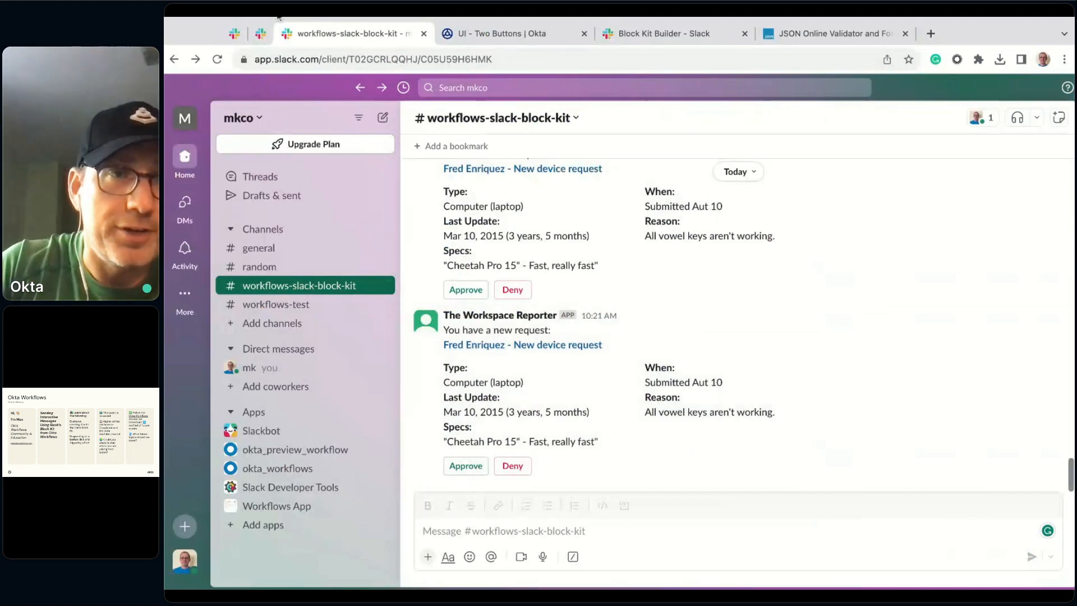
- Review just-post-bot's Interactivity & Shortcuts request URL and the Display Information on its Basic Information page
click(260, 34)
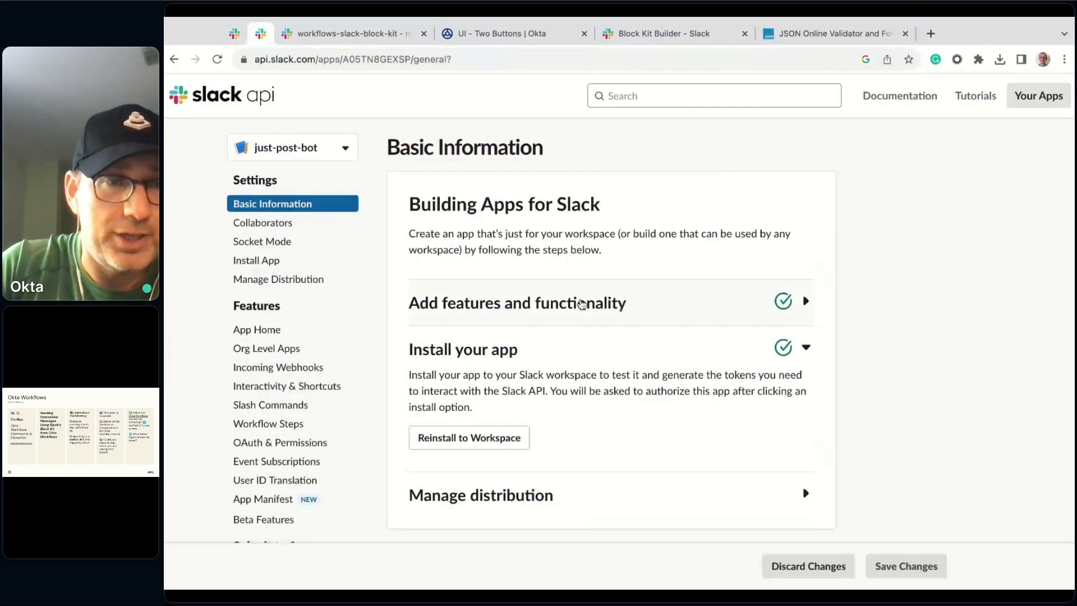
click(247, 386)
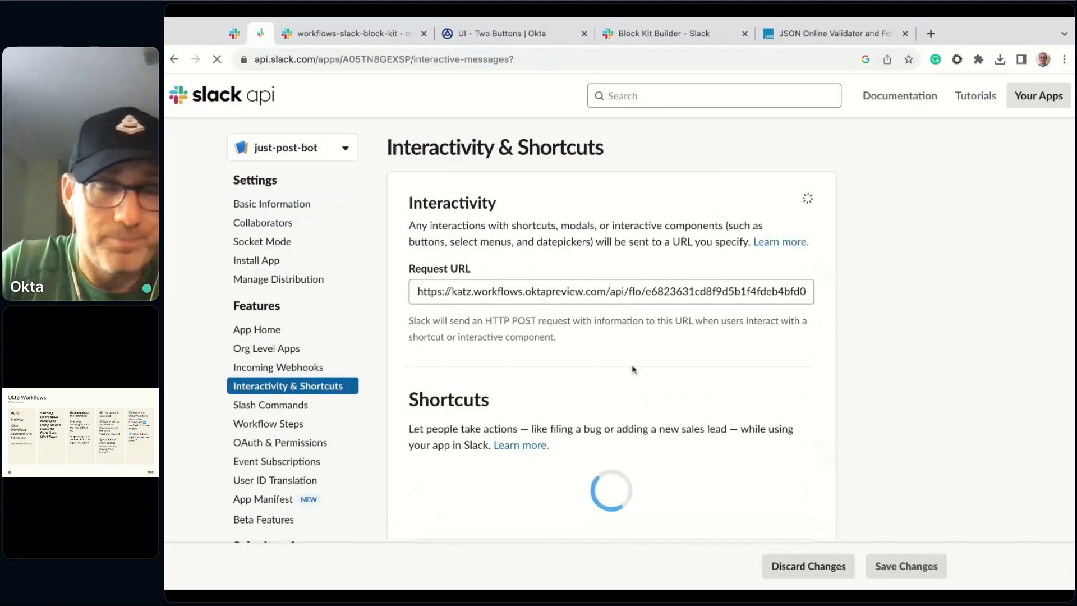
click(250, 208)
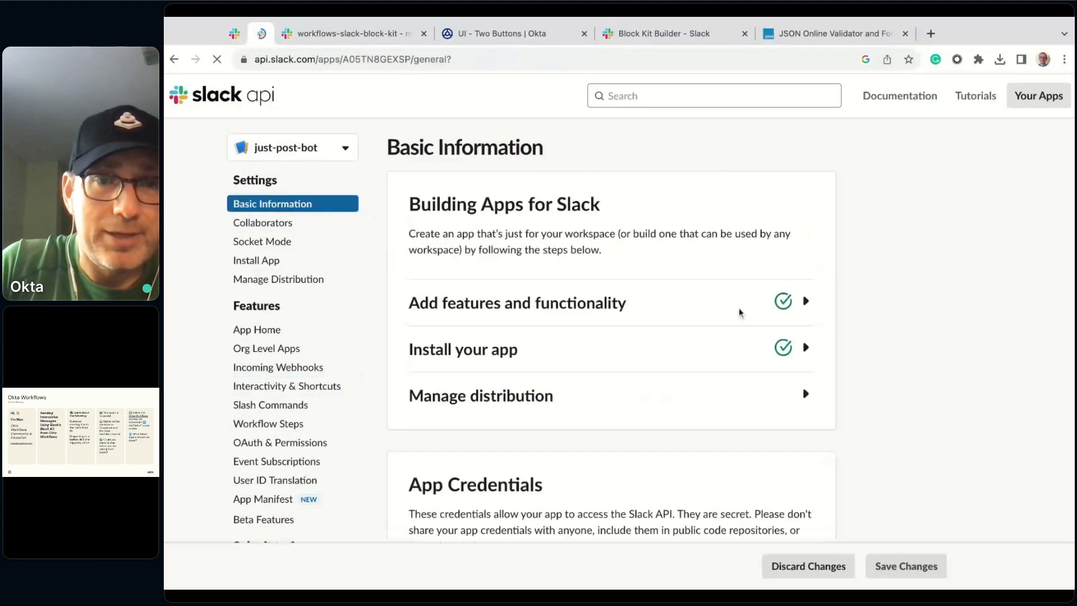
scroll(729, 389, down, 15)
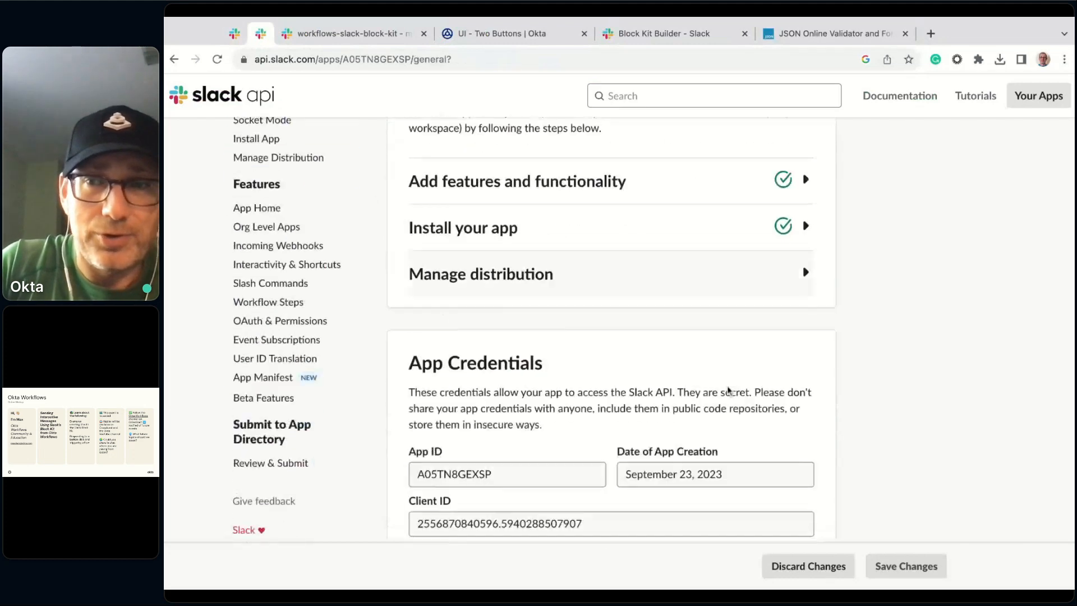
scroll(728, 389, down, 4)
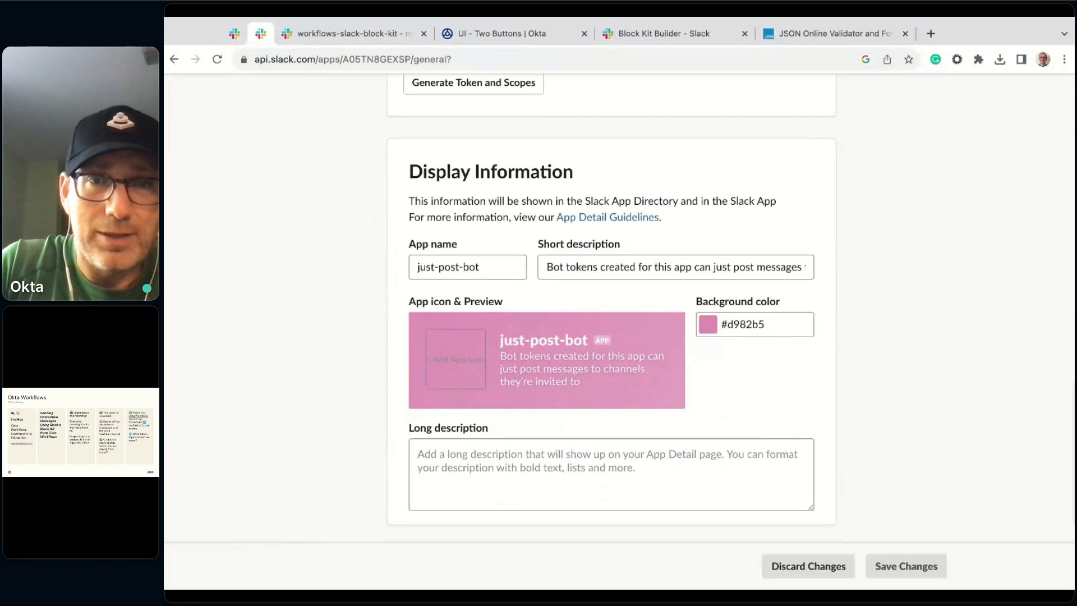
scroll(727, 389, down, 3)
scroll(477, 104, up, 6)
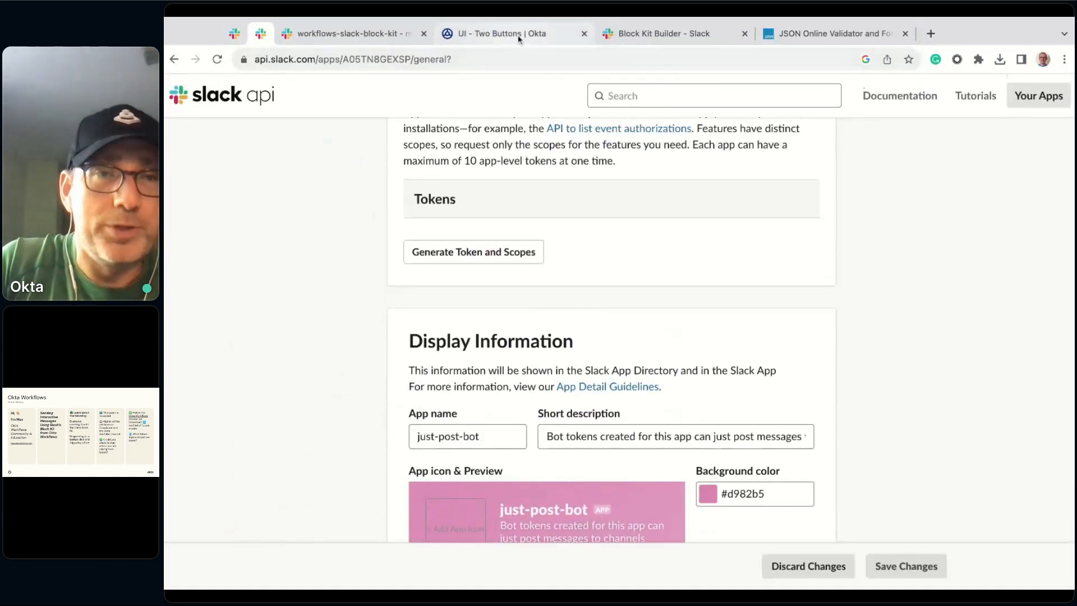
- Open the Webhook - Two Buttons flow from the 2. Buttons example folder and examine its Get, Parse and Get Multiple cards
click(494, 34)
click(354, 267)
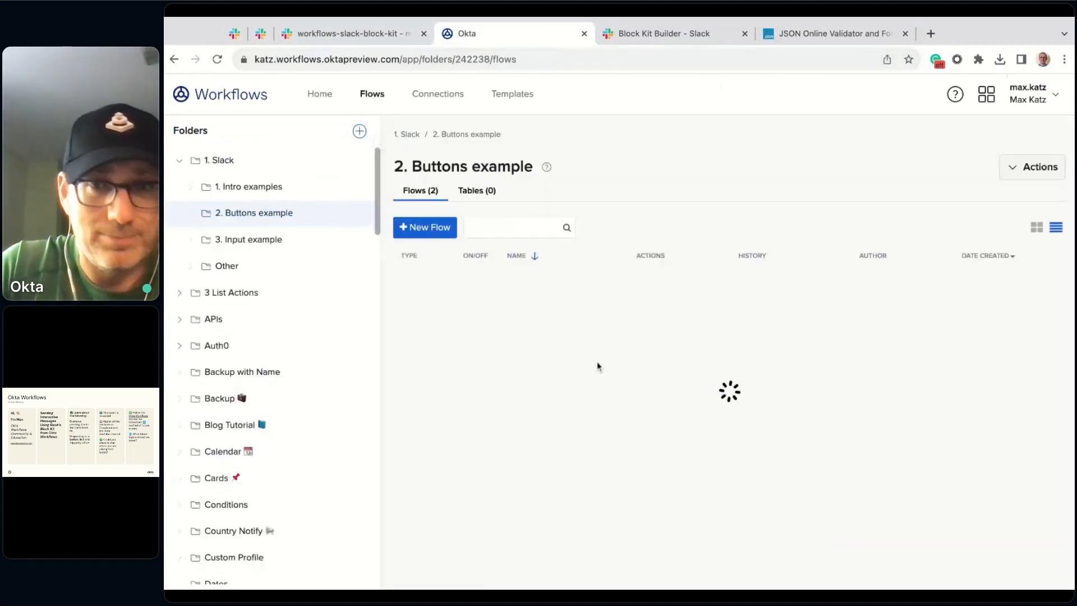
click(551, 307)
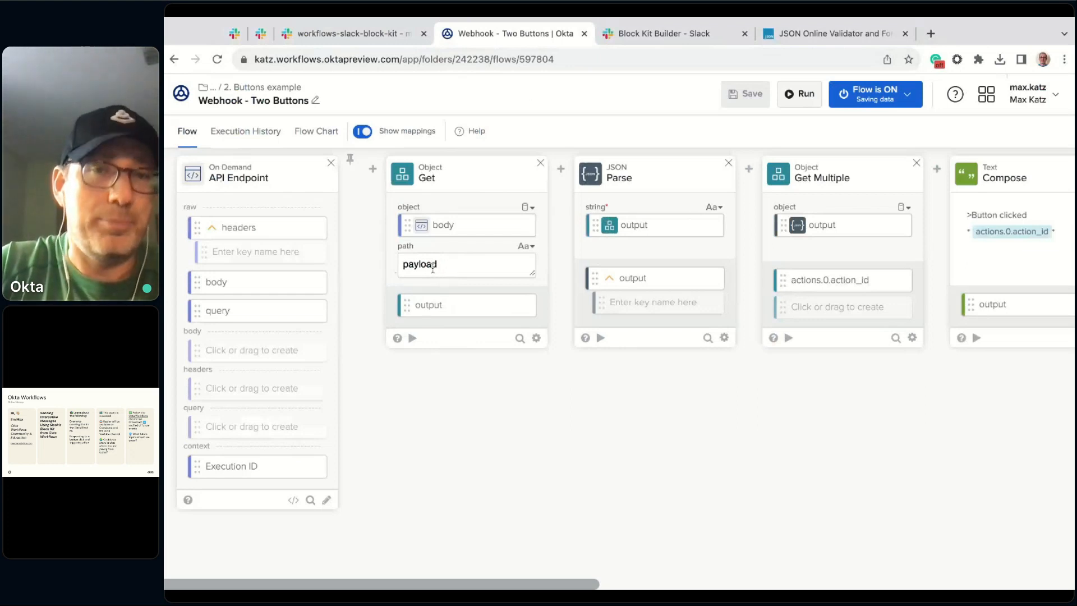
scroll(522, 404, right, 2)
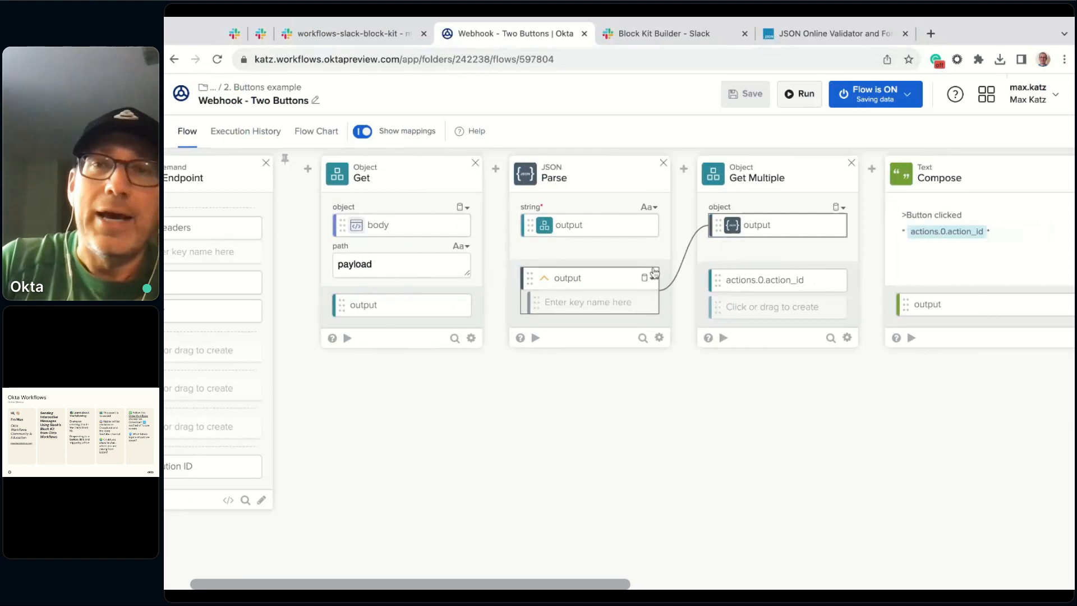
scroll(693, 357, right, 2)
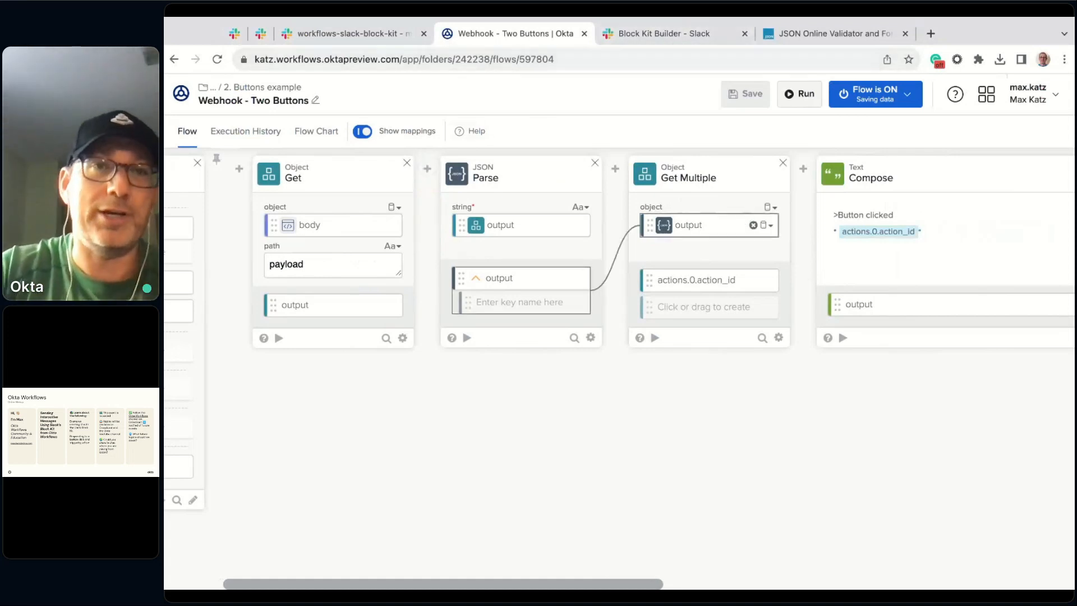
- Test the latest request's Approve and Deny buttons in Slack, and view the webhook flow's Compose and Send Message to Channel cards
click(362, 37)
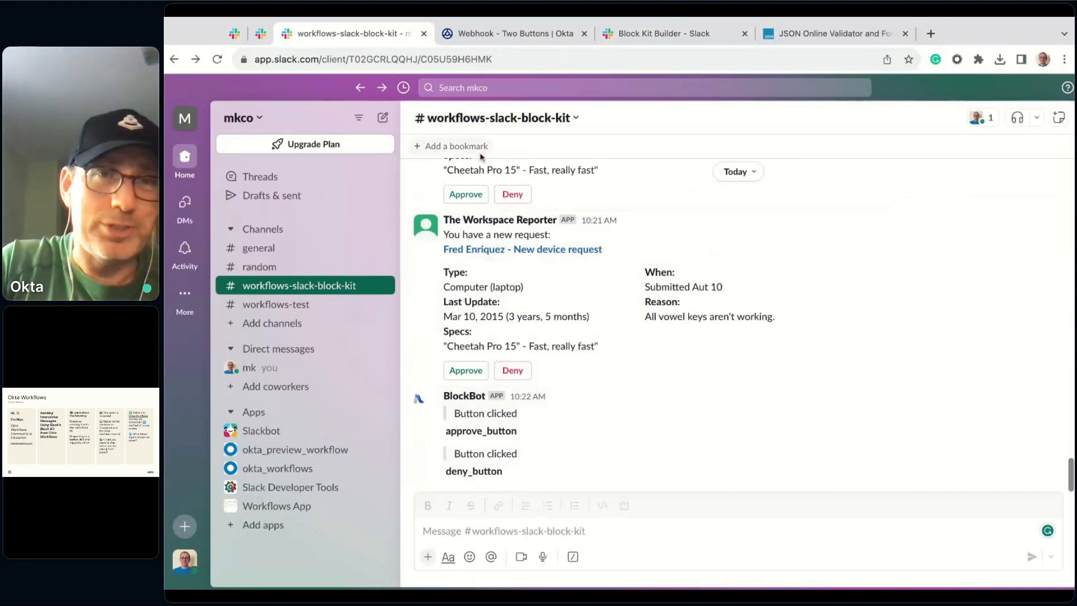
click(527, 35)
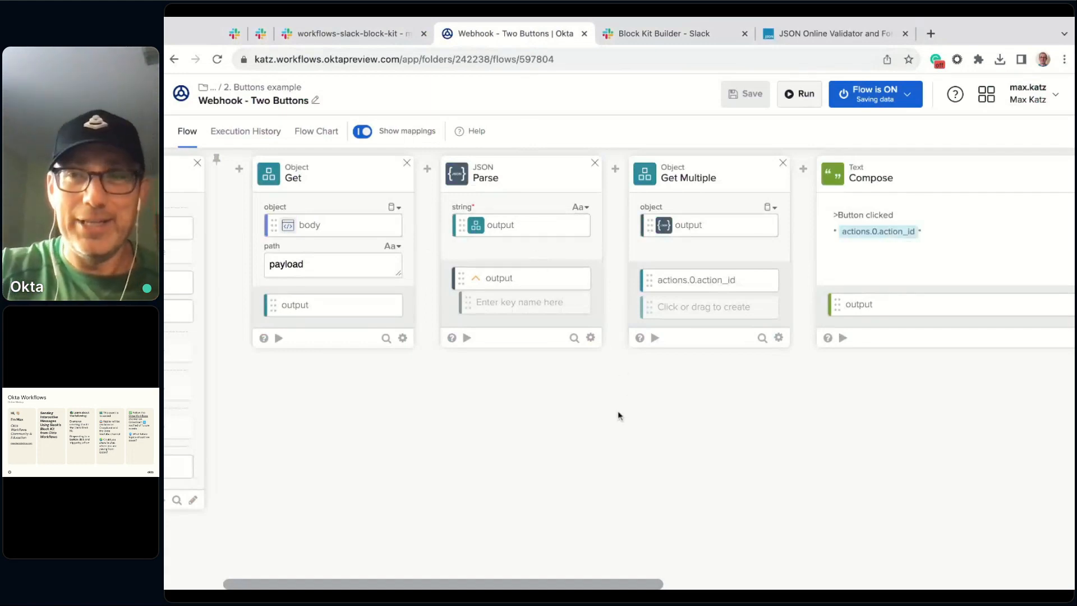
scroll(618, 414, right, 10)
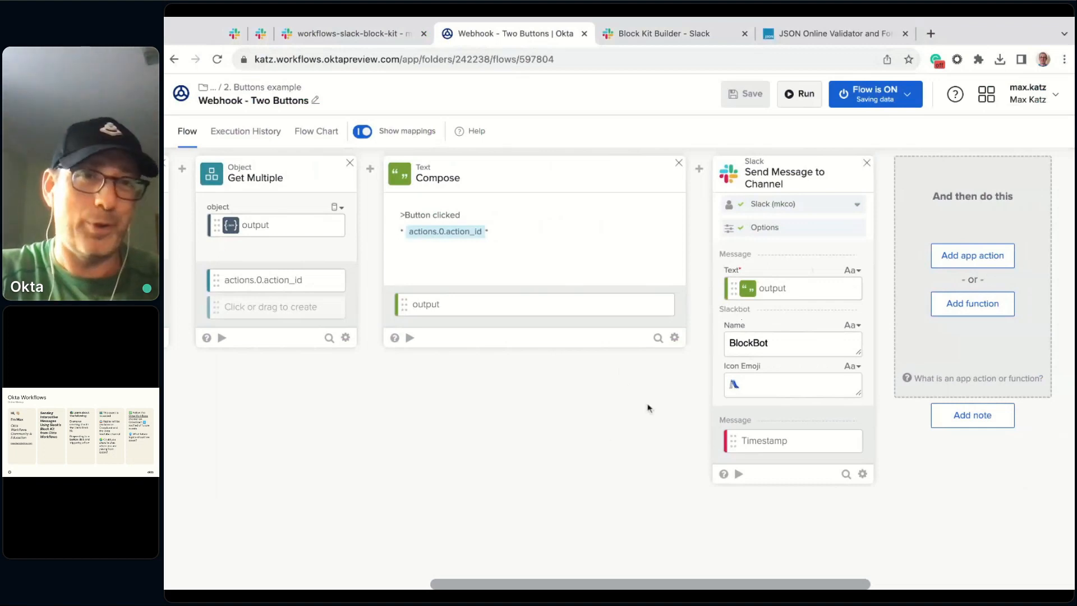
scroll(648, 408, left, 3)
- Open the webhook flow's most recent execution and inspect the payload key in the Object Get card's input object
click(258, 132)
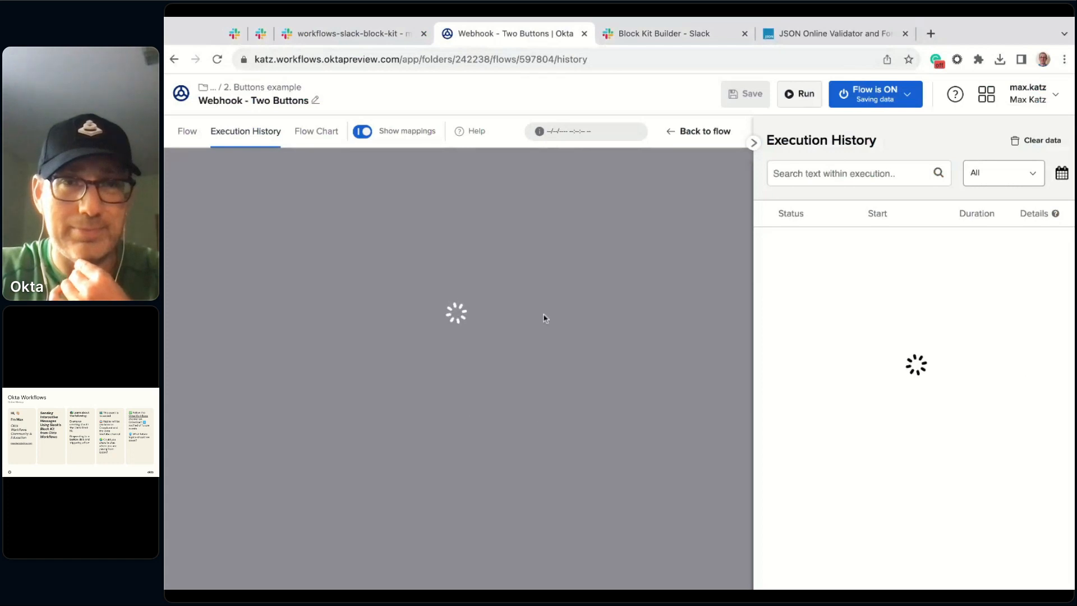
click(810, 246)
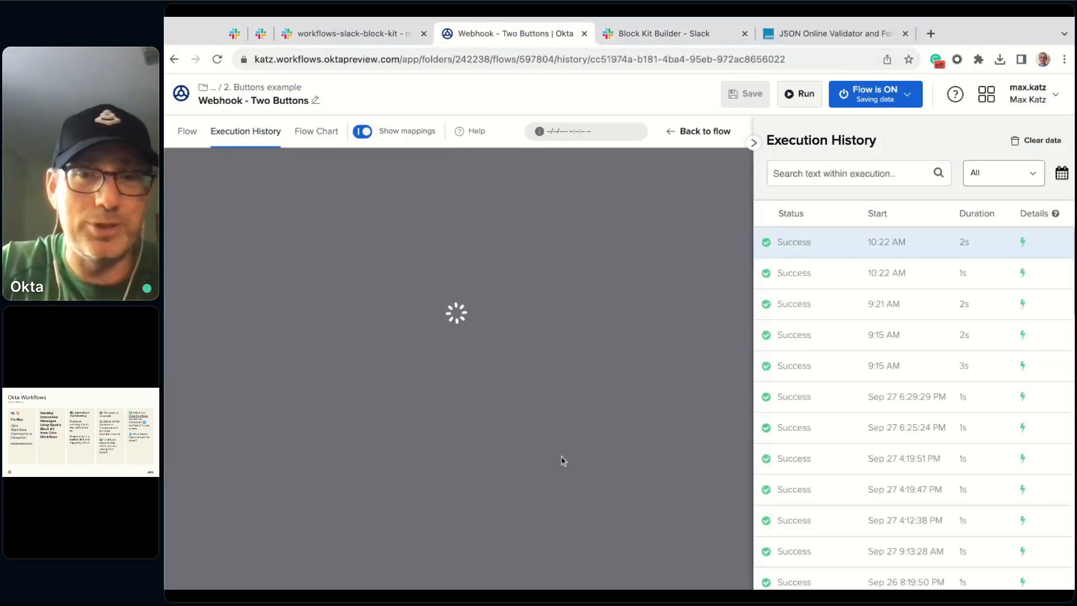
scroll(415, 391, left, 4)
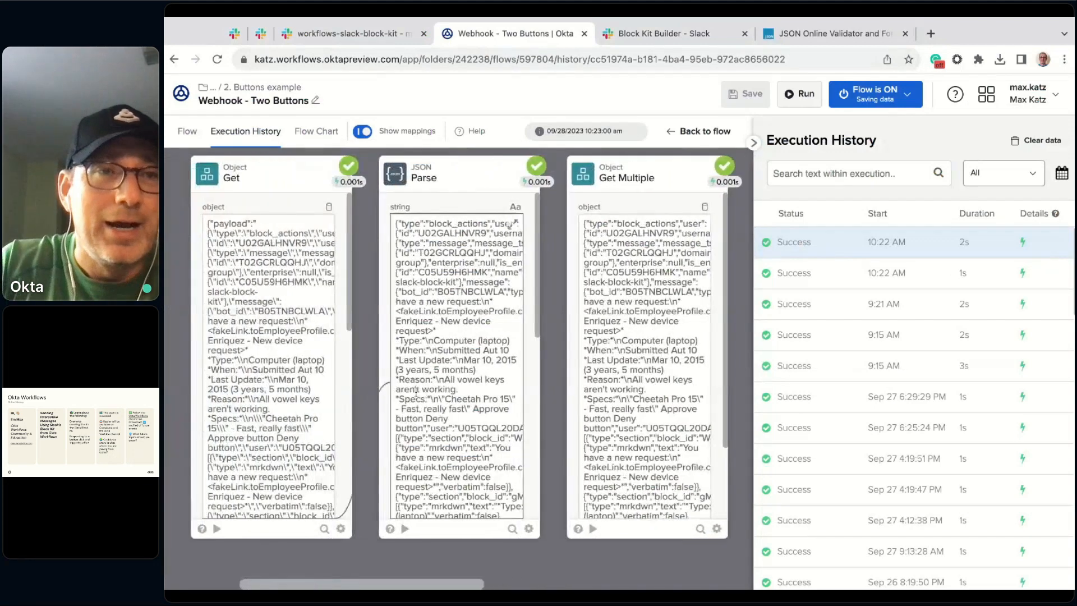
scroll(415, 391, left, 4)
click(436, 224)
scroll(526, 278, up, 5)
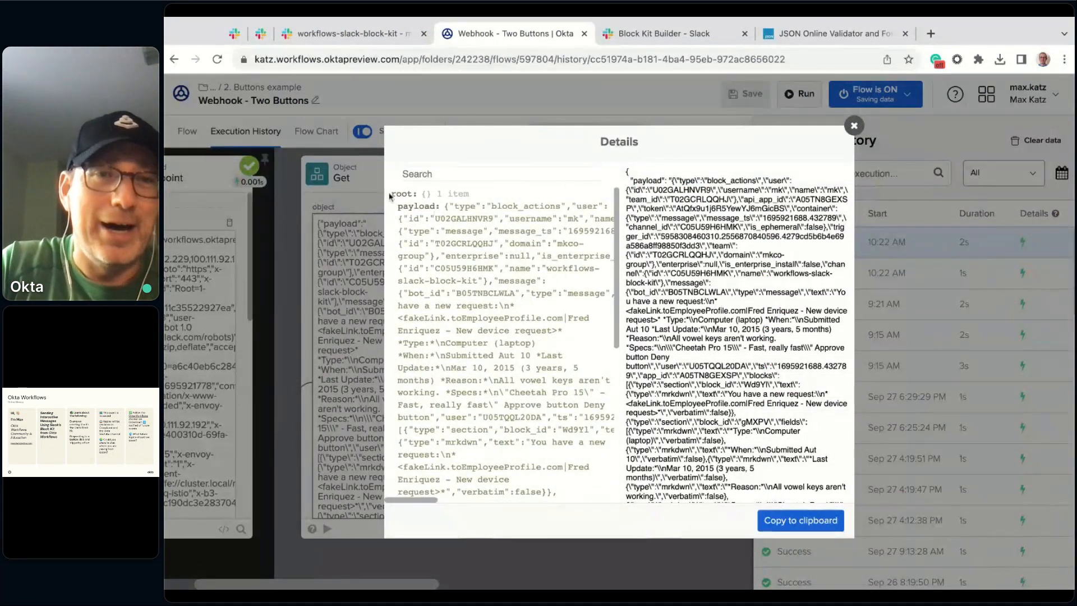
drag(399, 207, 430, 207)
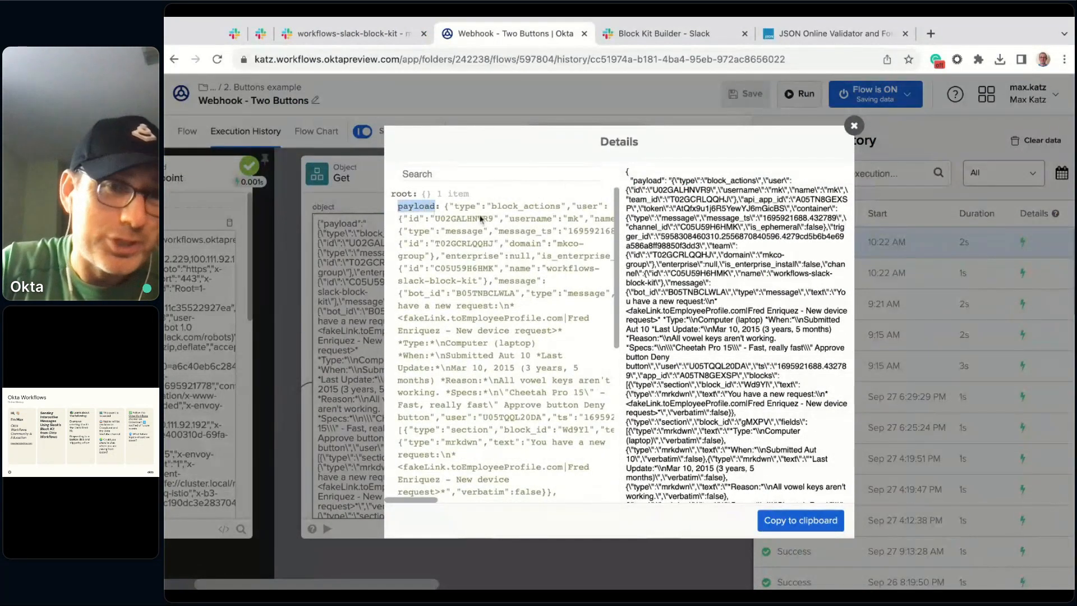
click(854, 125)
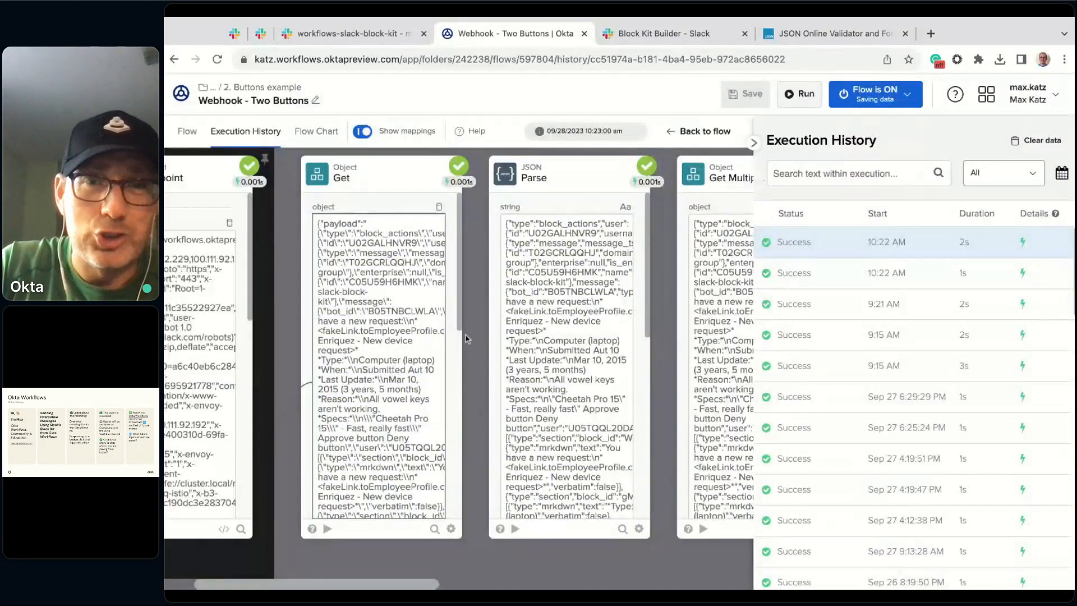
- Inspect the JSON Parse card's output in that execution, expanding item 0 of the actions list, and close the details
scroll(541, 224, right, 3)
scroll(551, 302, down, 2)
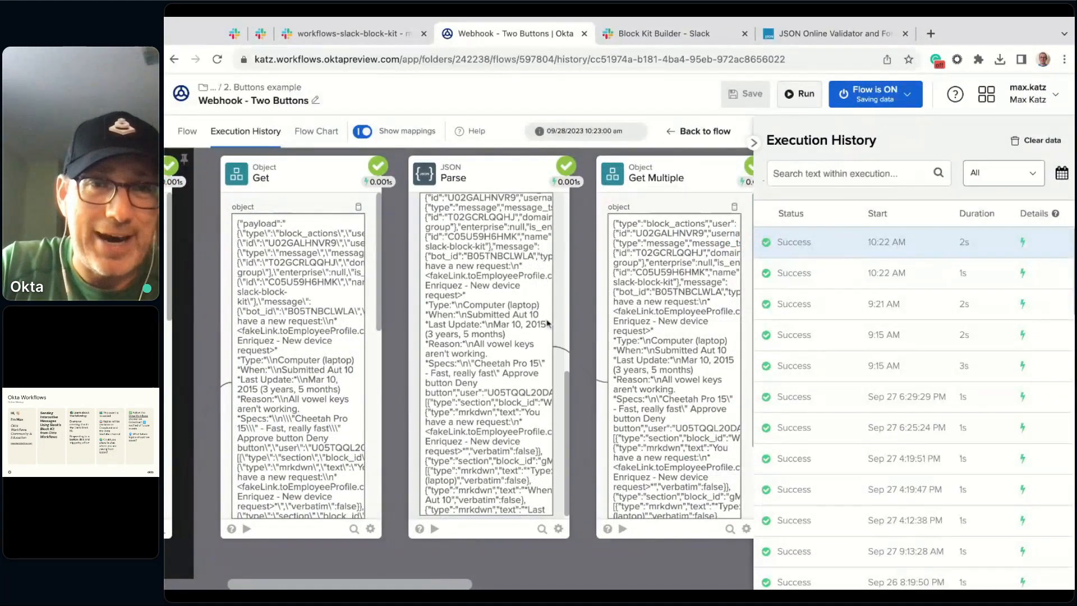
scroll(529, 327, down, 5)
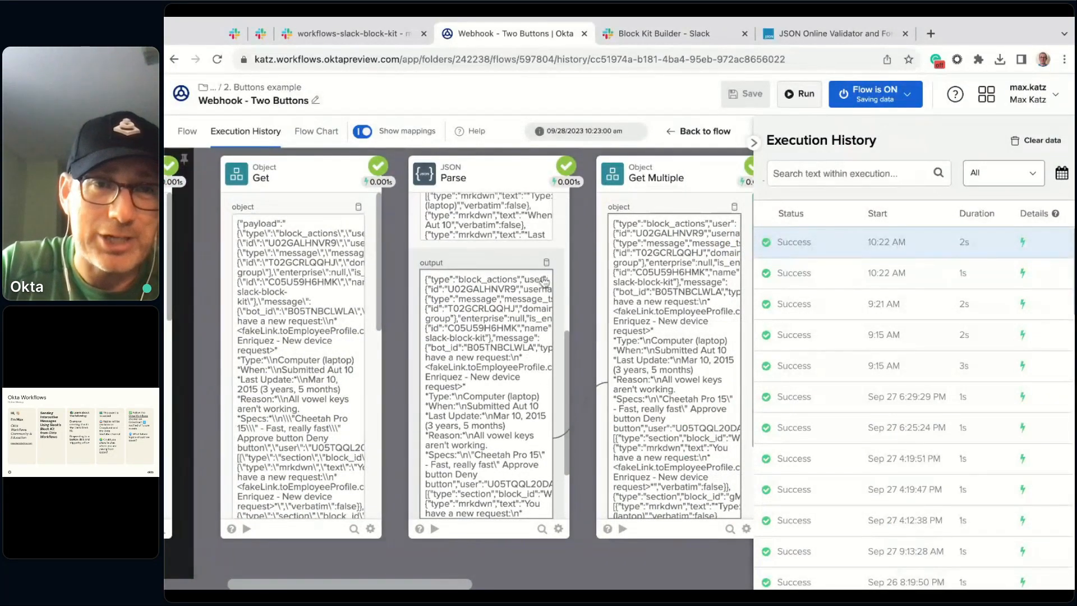
click(544, 280)
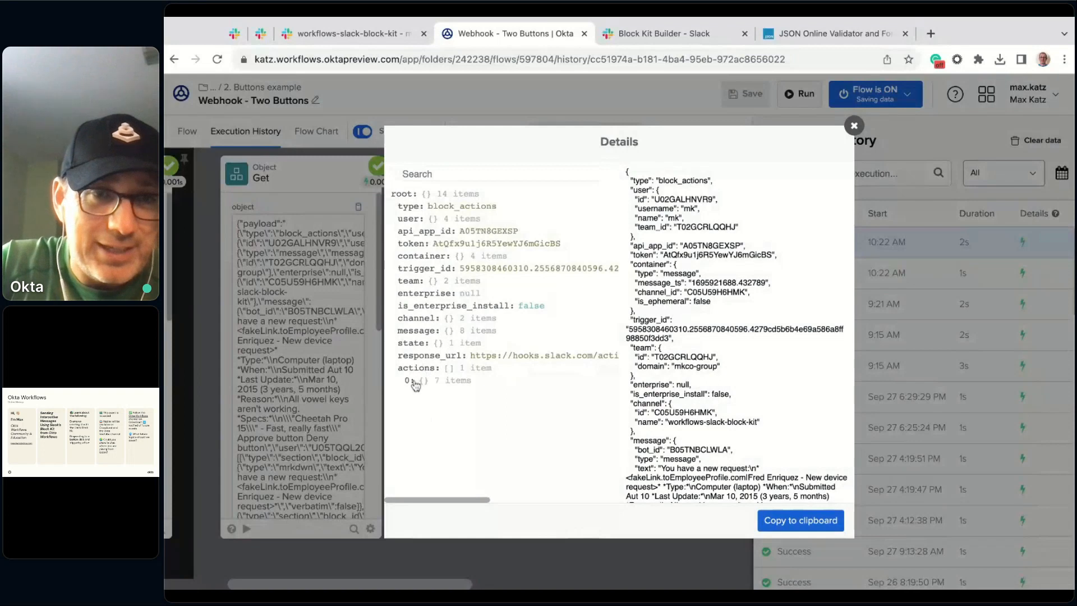
click(422, 380)
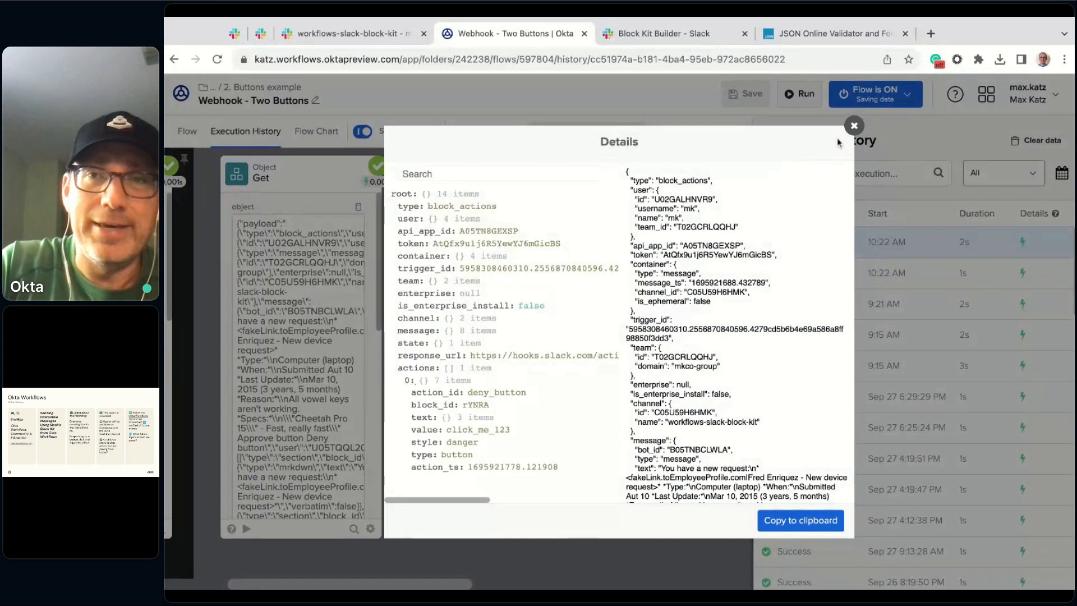
click(853, 127)
scroll(542, 280, right, 3)
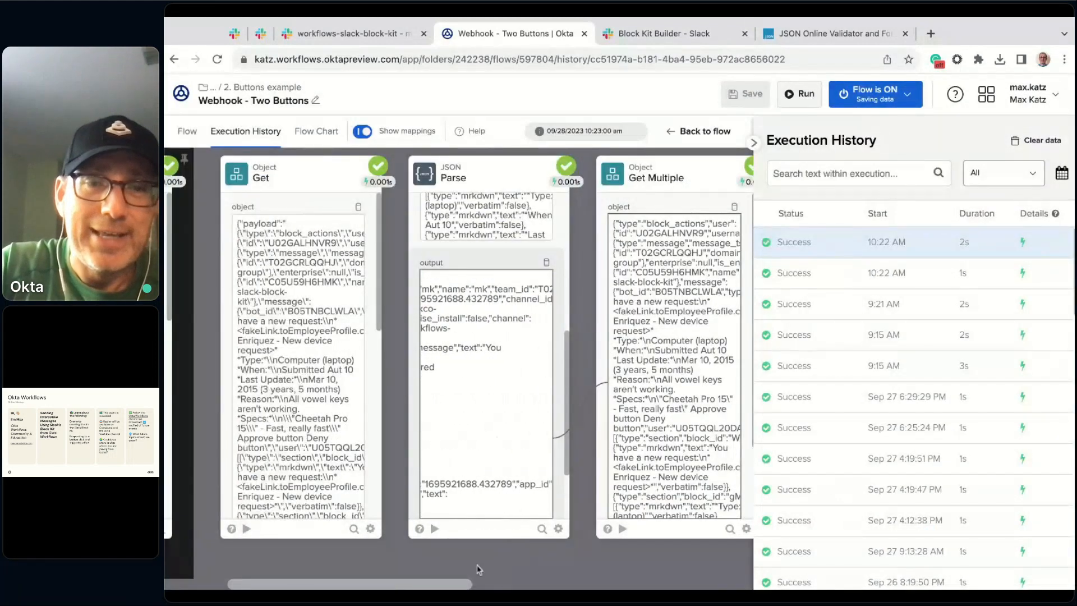
- Examine the execution's Compose and Send Message to Channel cards and compare them with the BlockBot replies in the workflows-slack-block-kit channel
drag(437, 587, 608, 586)
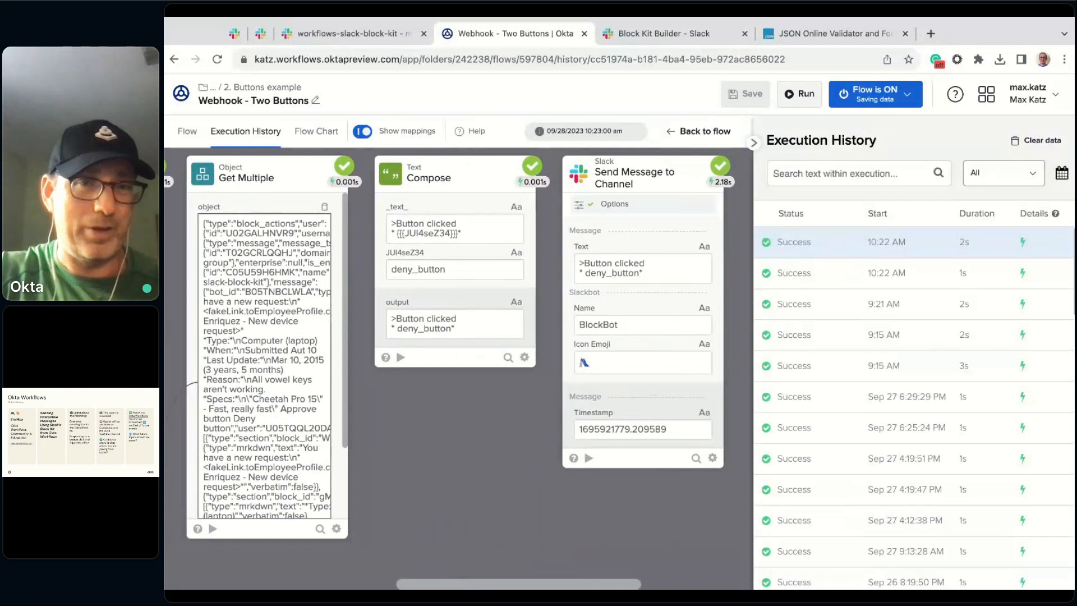
click(348, 34)
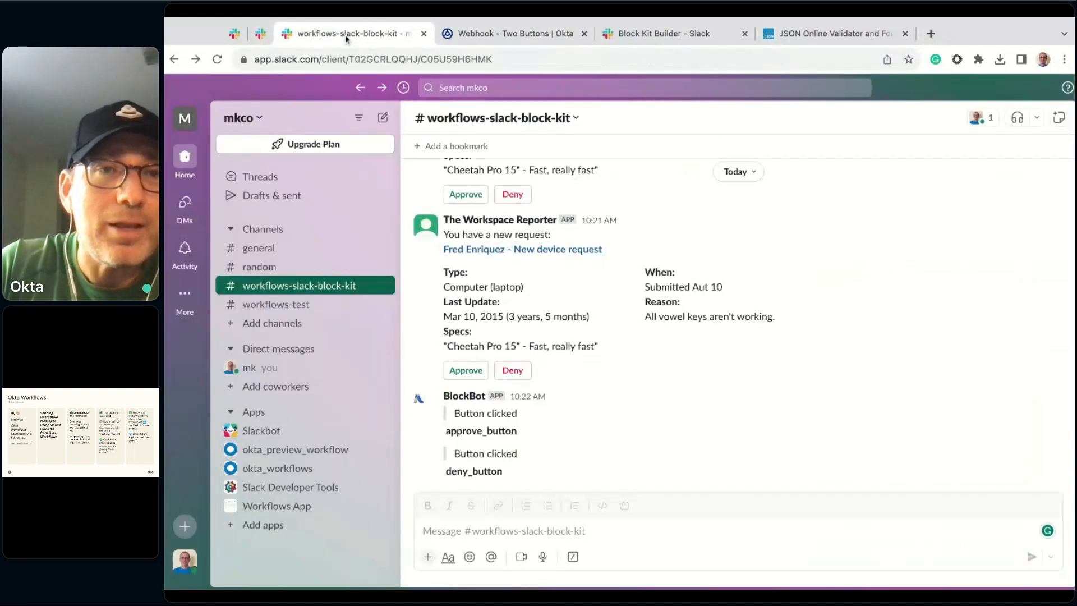
click(511, 36)
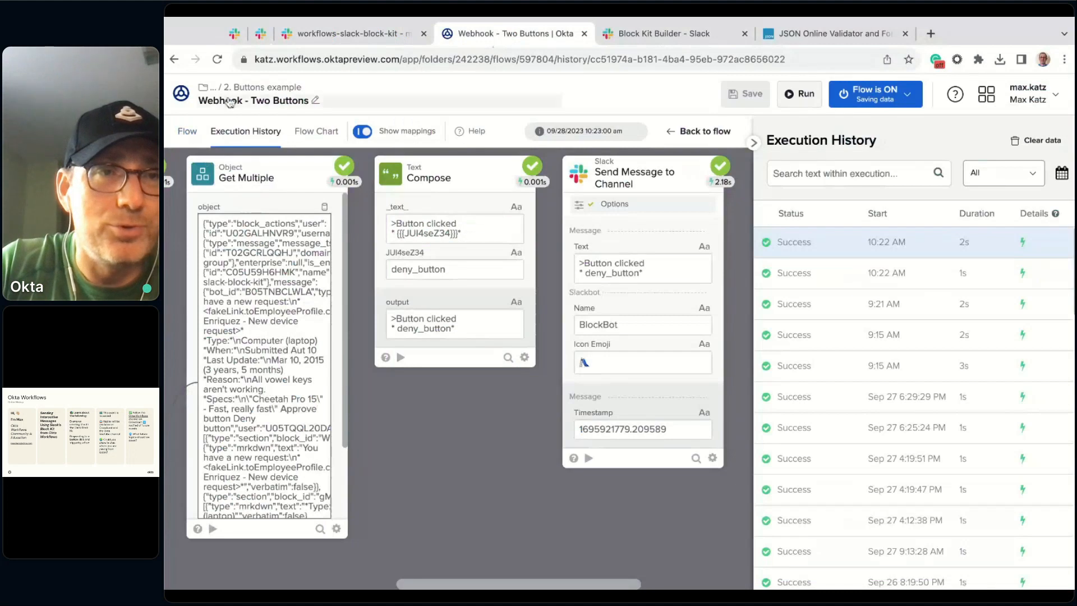
- Run the UI - Two Buttons flow from the 2. Buttons example folder and test the new request's Approve button in Slack
click(256, 89)
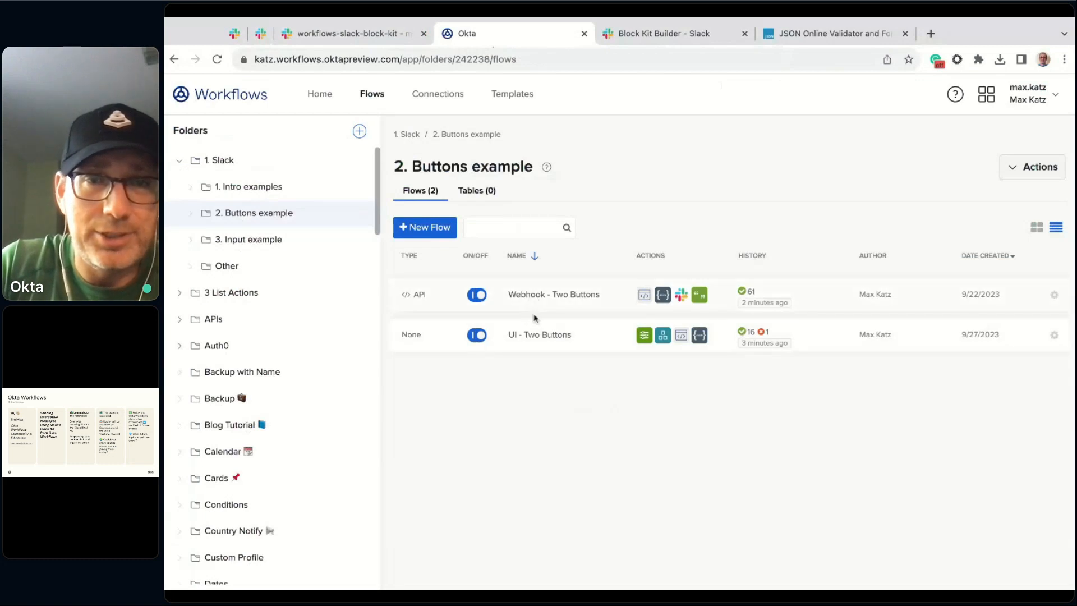
click(544, 337)
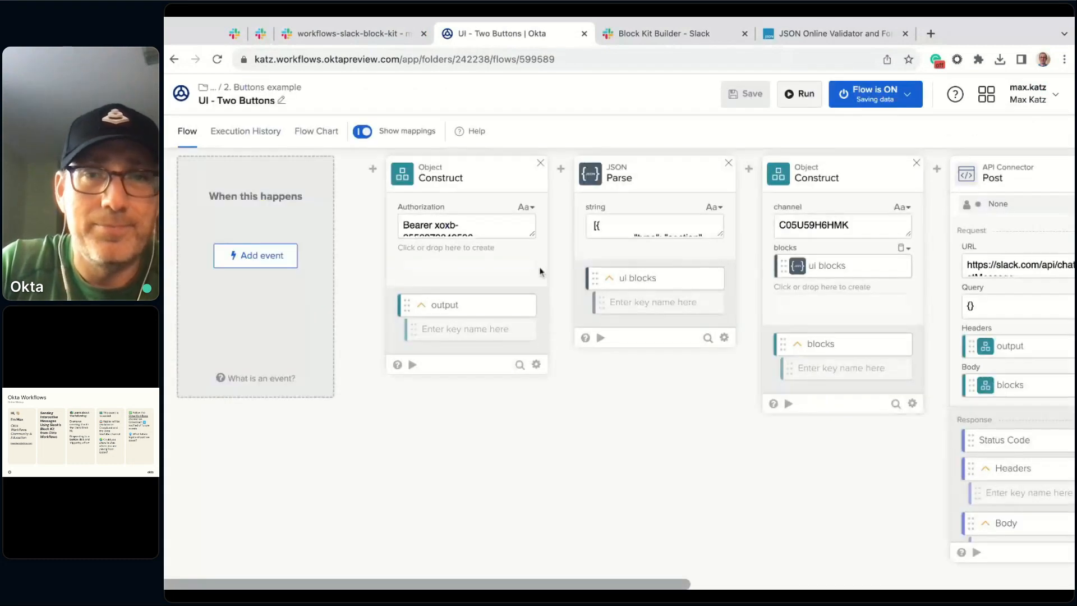
scroll(629, 449, right, 5)
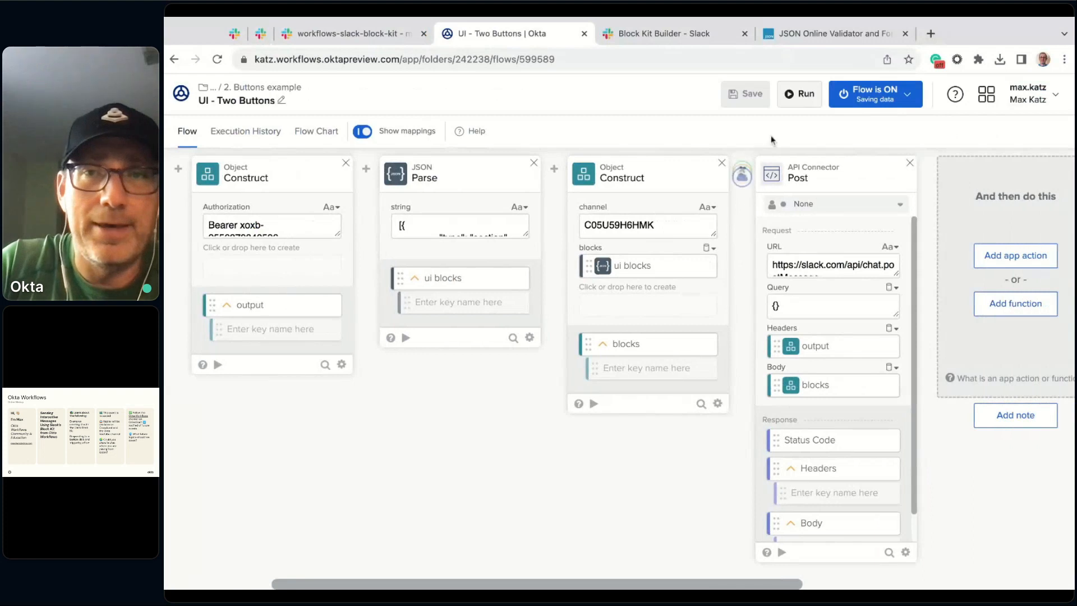
click(806, 95)
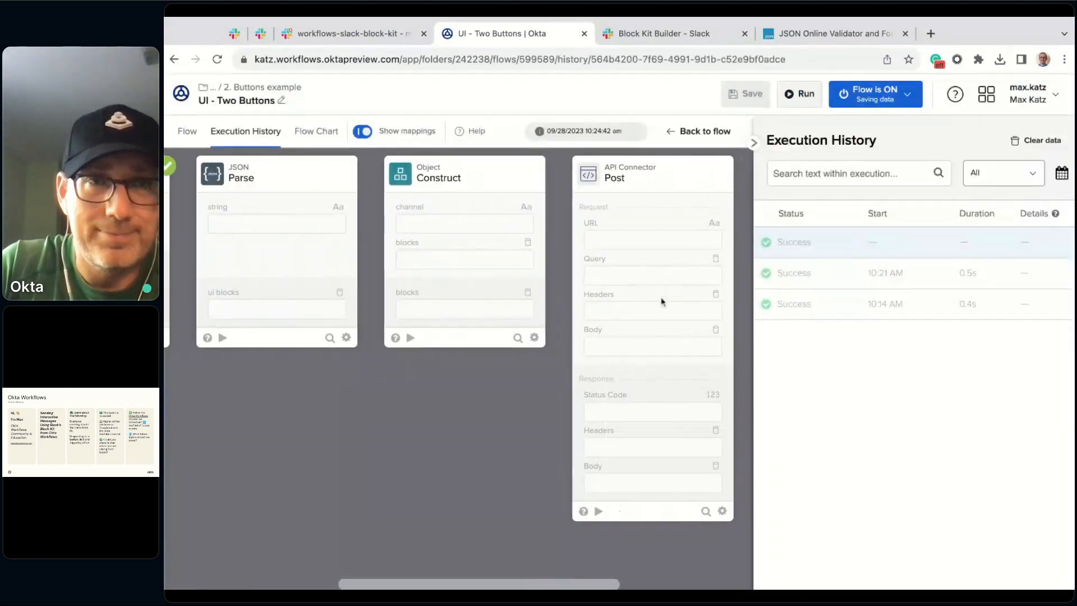
click(350, 33)
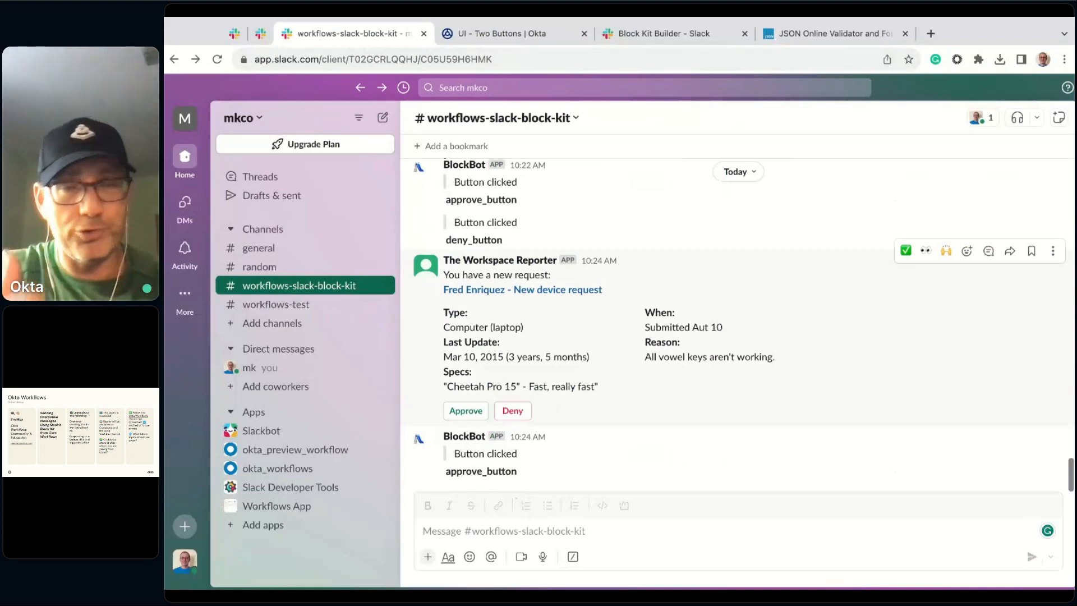
- Open Slack's Posting messages using curl tutorial and select its page address
click(247, 37)
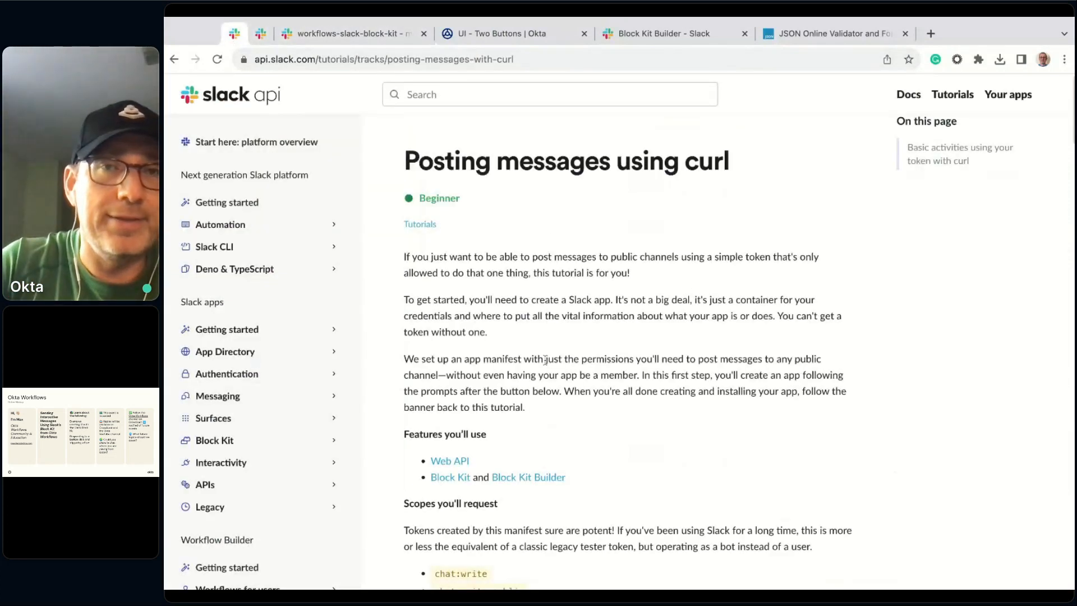
click(609, 56)
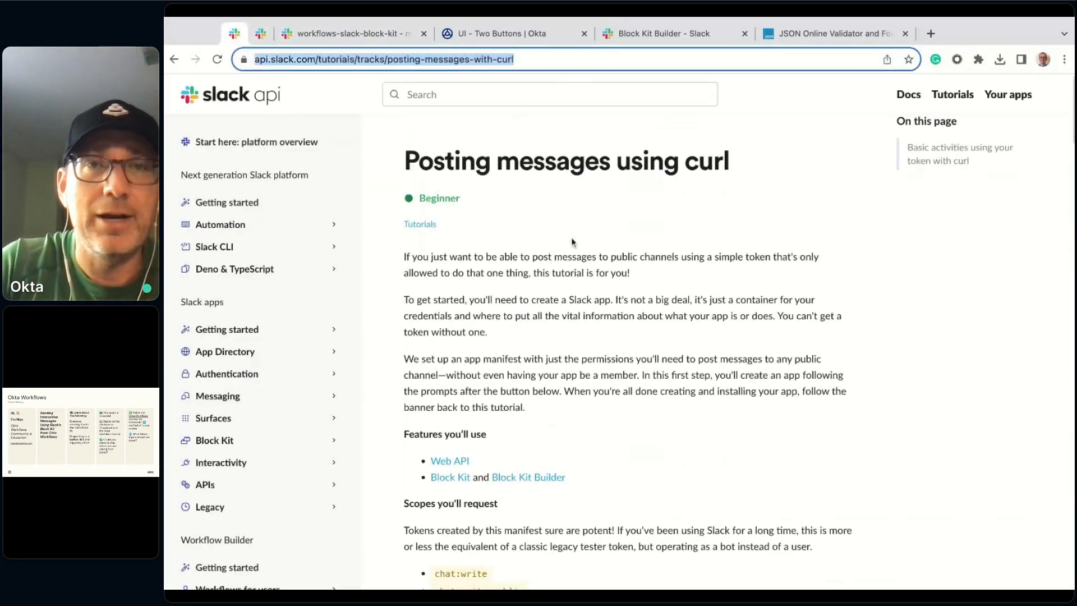
click(583, 286)
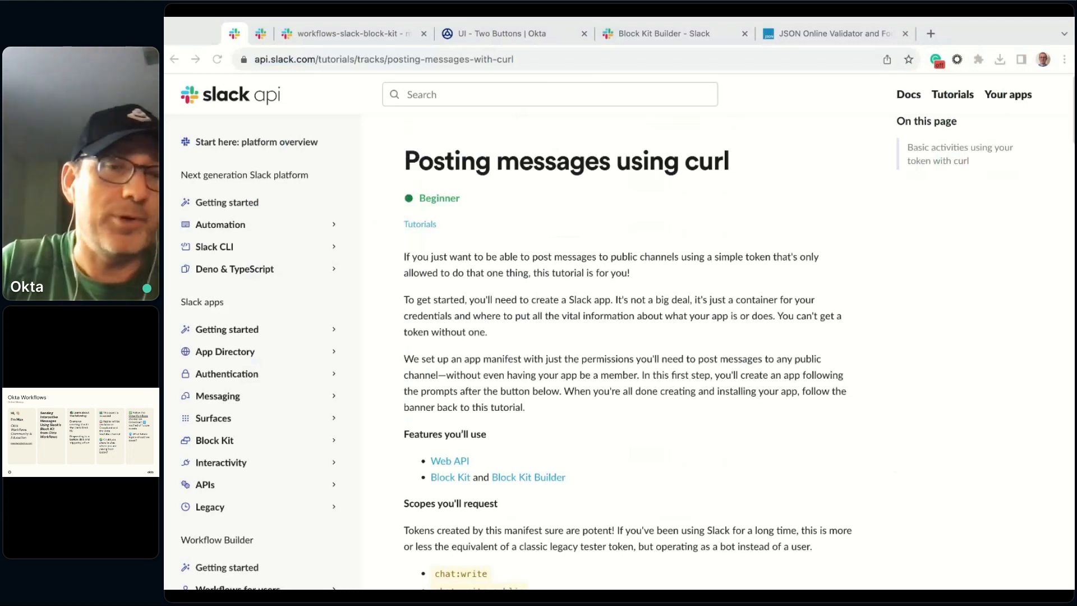
key(super+l)
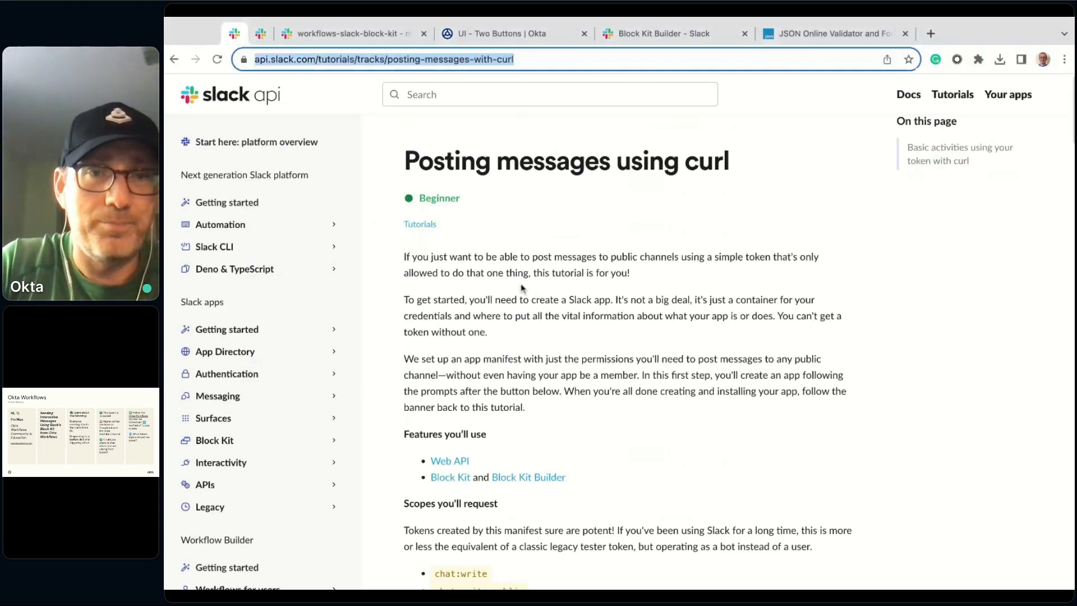
- View the Messages and About pages of the okta_workflows and okta_preview_workflow apps in Slack, and return to the workflows-slack-block-kit channel
click(373, 36)
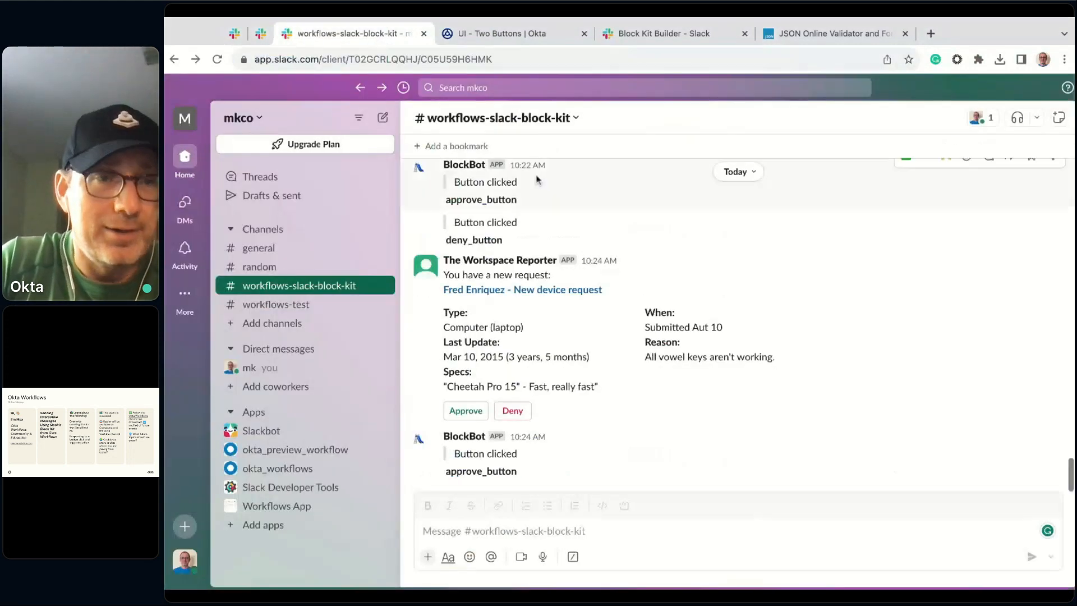
click(268, 467)
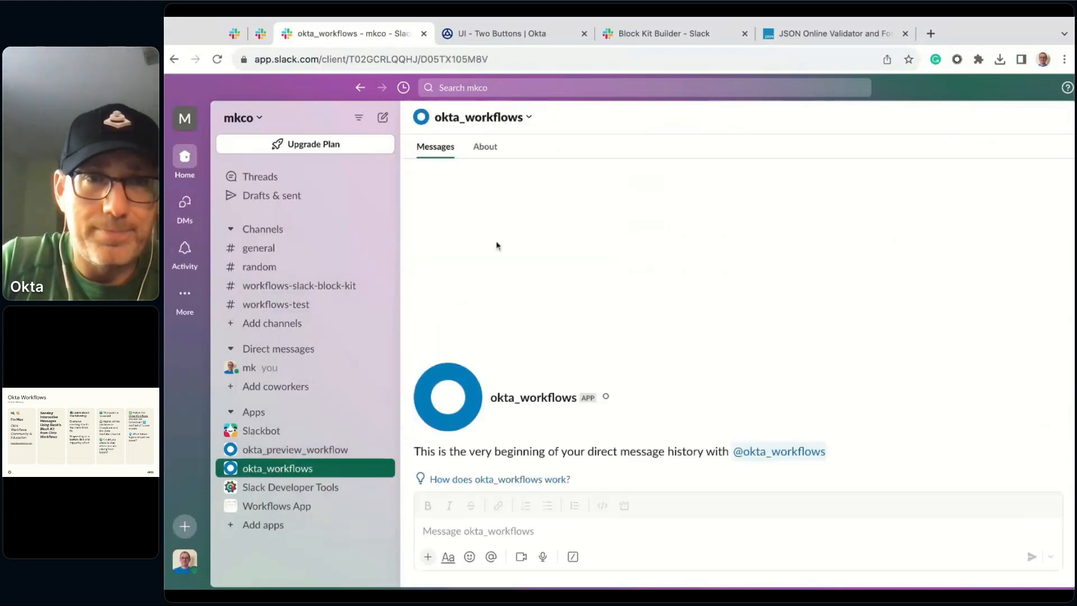
click(485, 147)
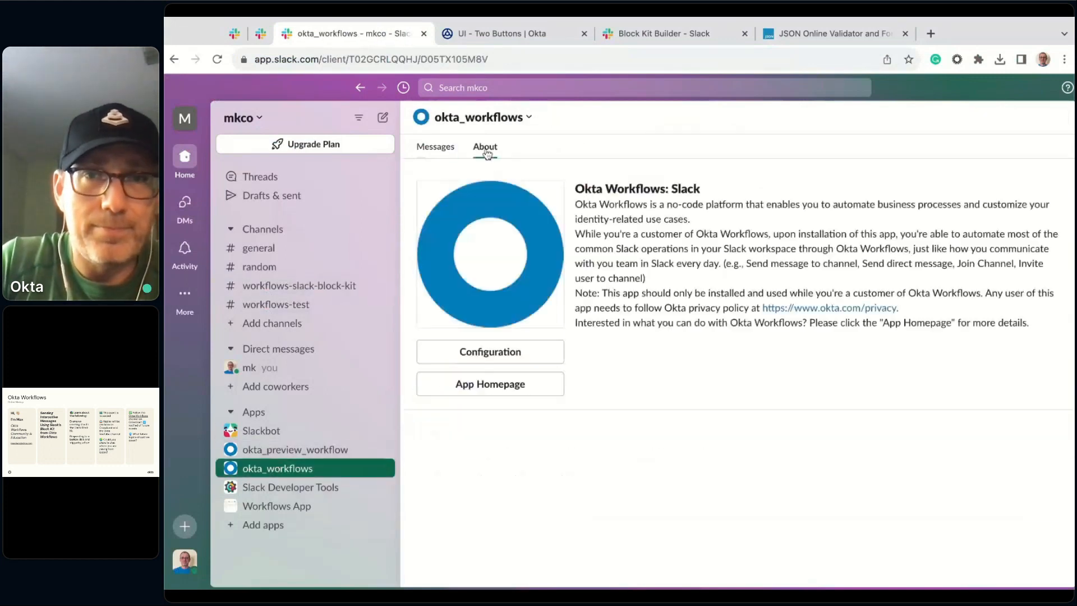
click(432, 148)
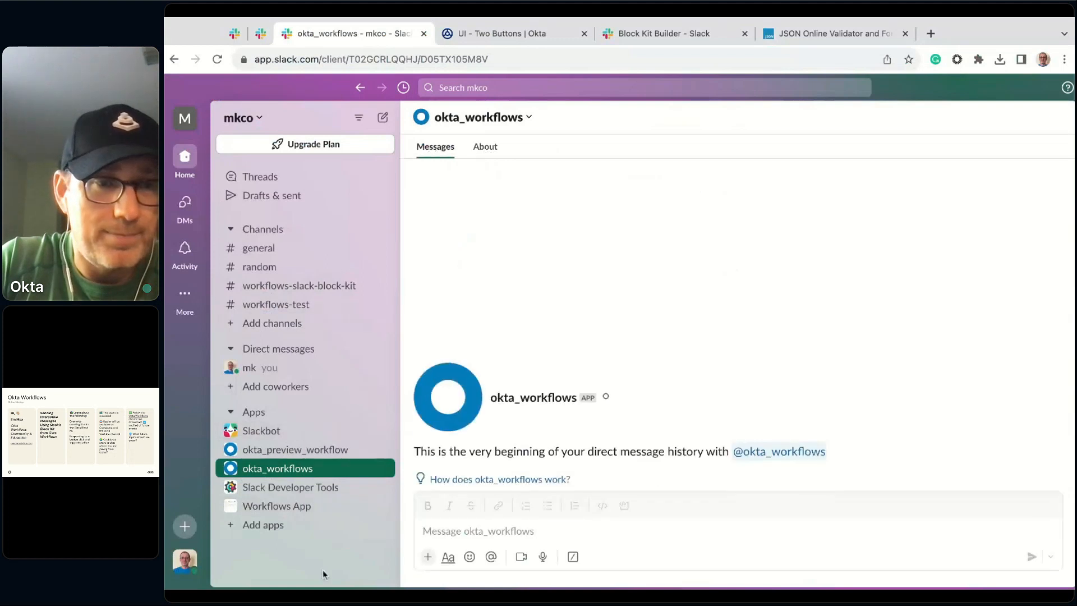
click(286, 451)
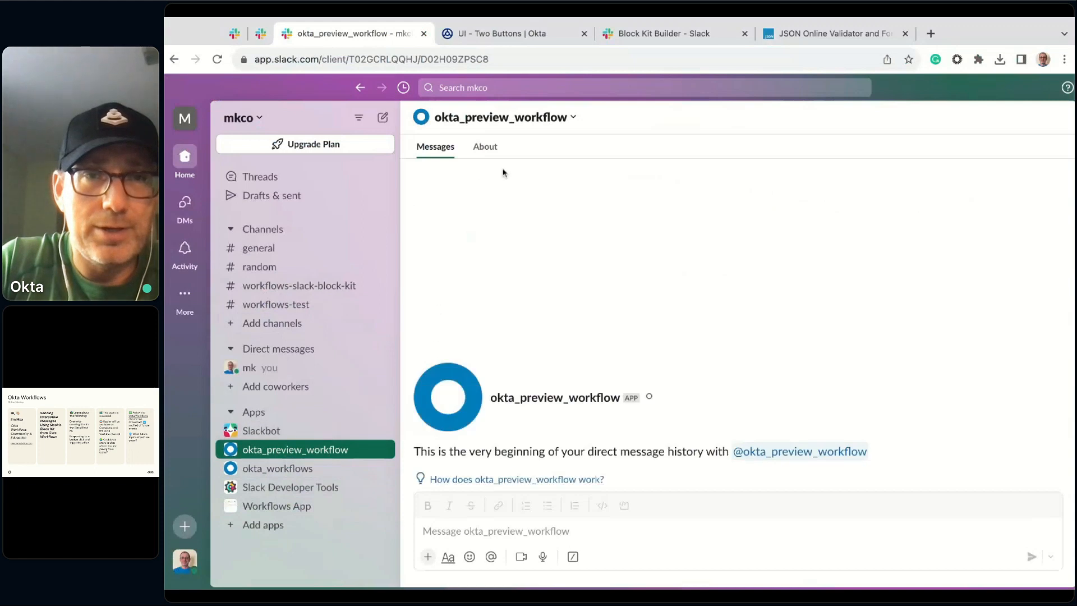
click(486, 147)
click(437, 147)
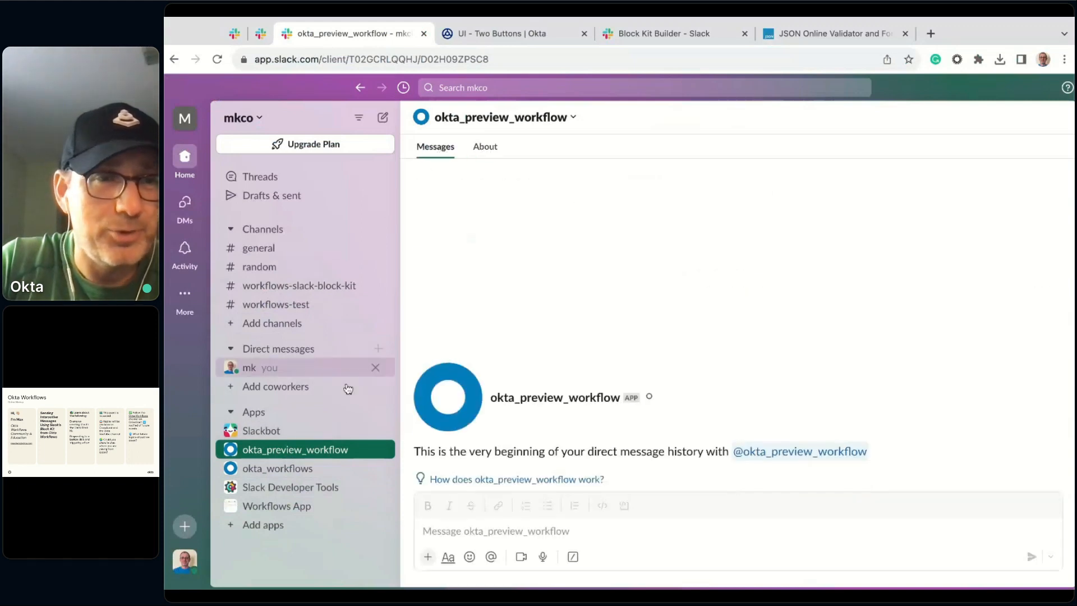
click(296, 291)
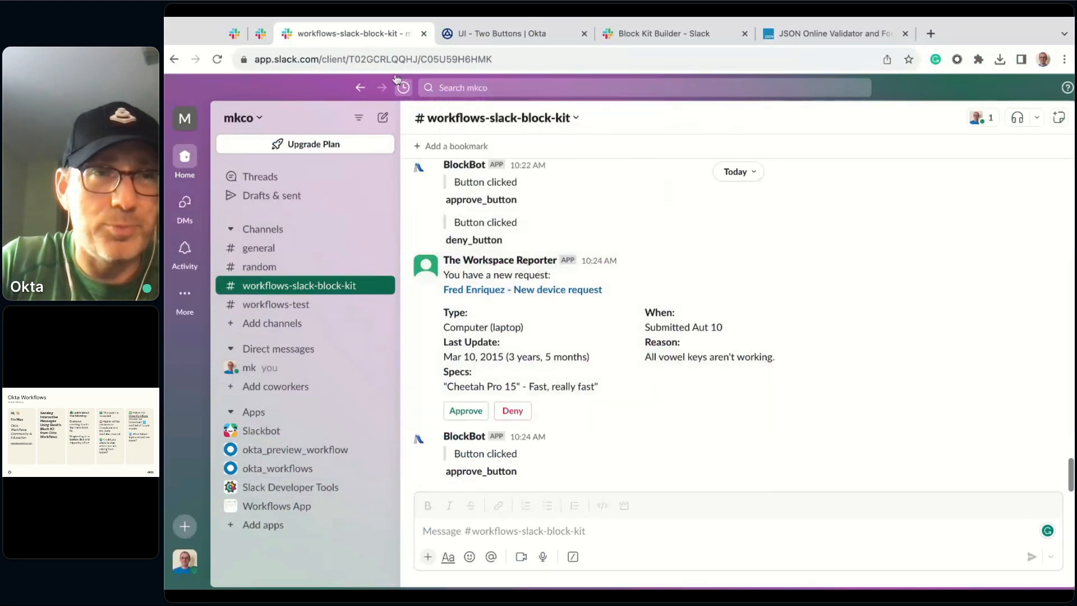
- Review the just-post-bot app's Basic Information page on the Slack API site, from its display information up to its app credentials
click(261, 35)
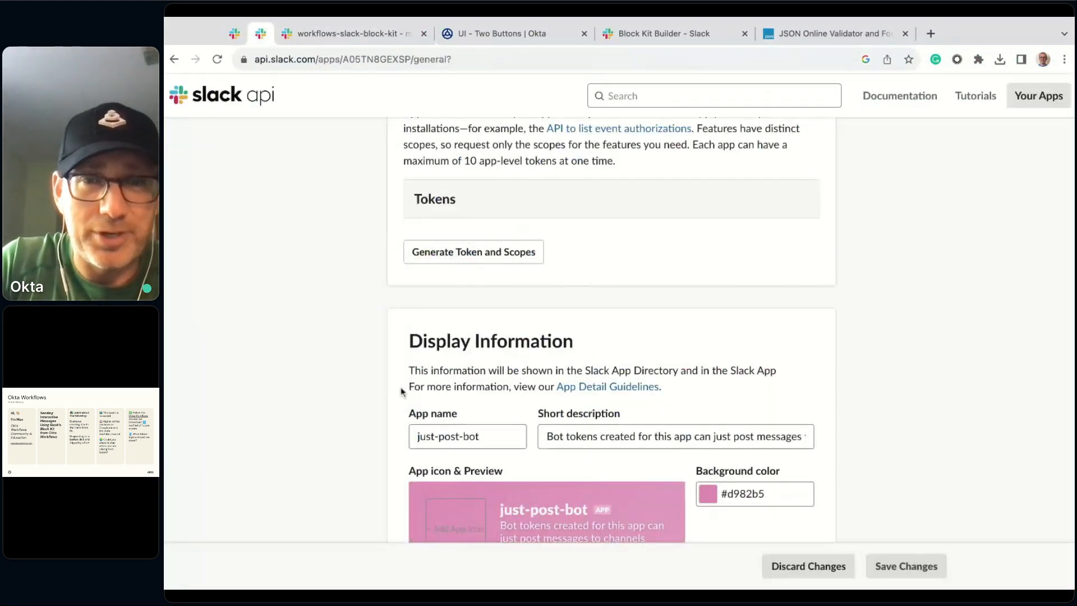
scroll(402, 391, up, 10)
scroll(611, 331, up, 3)
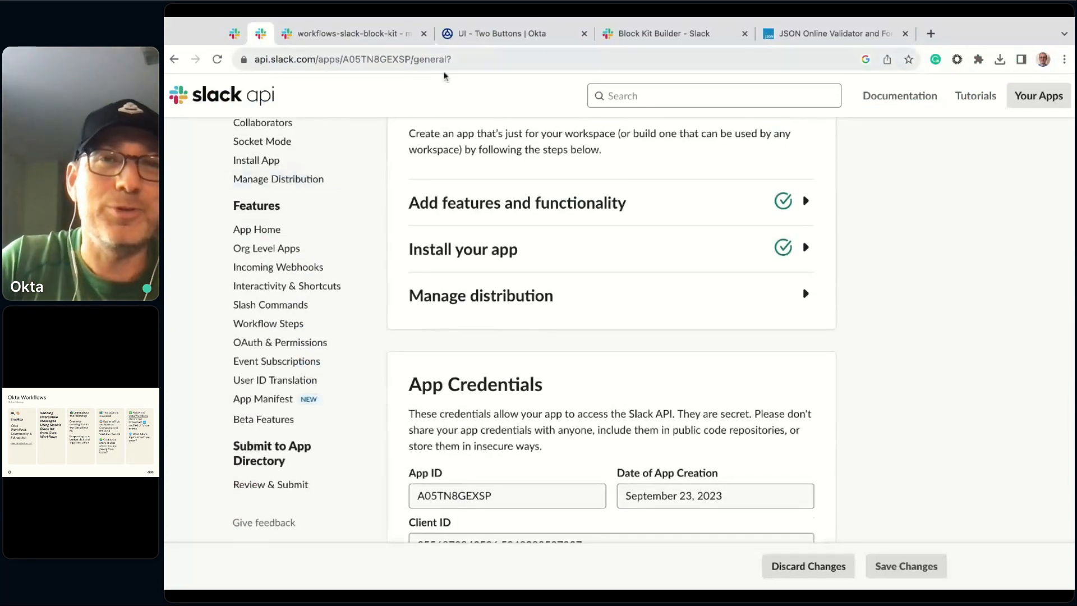
- Open the UI - Input and Button flow from the 3. Input example folder in Okta Workflows
click(493, 34)
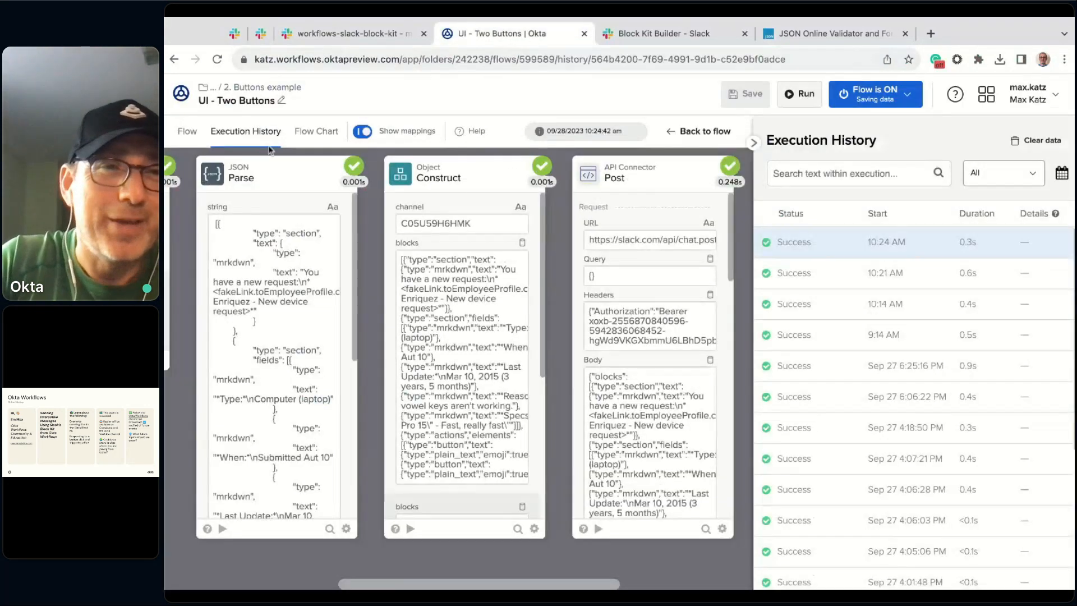
click(250, 88)
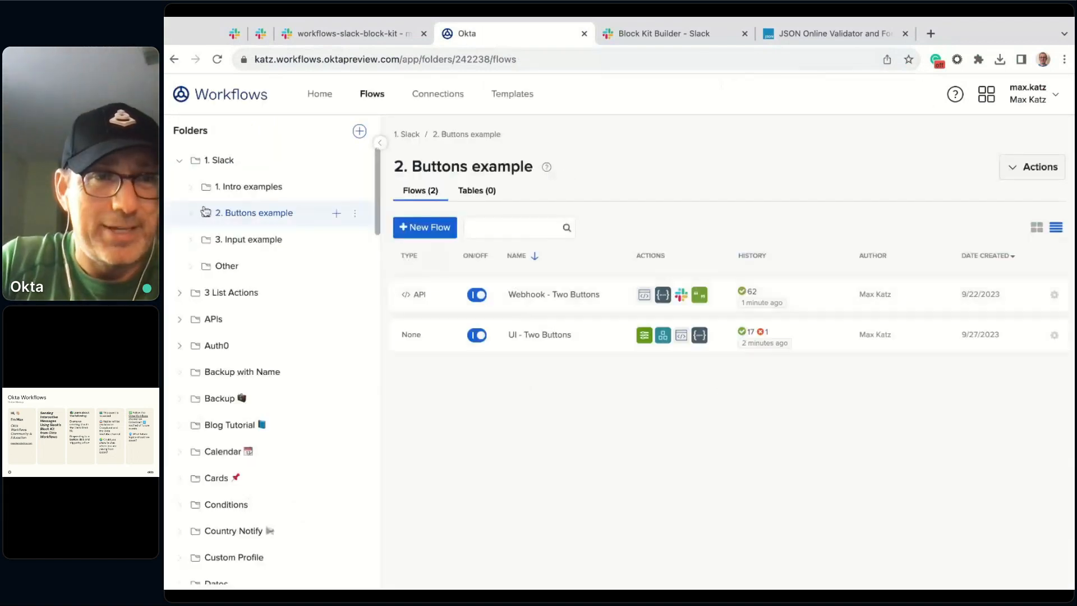
click(237, 241)
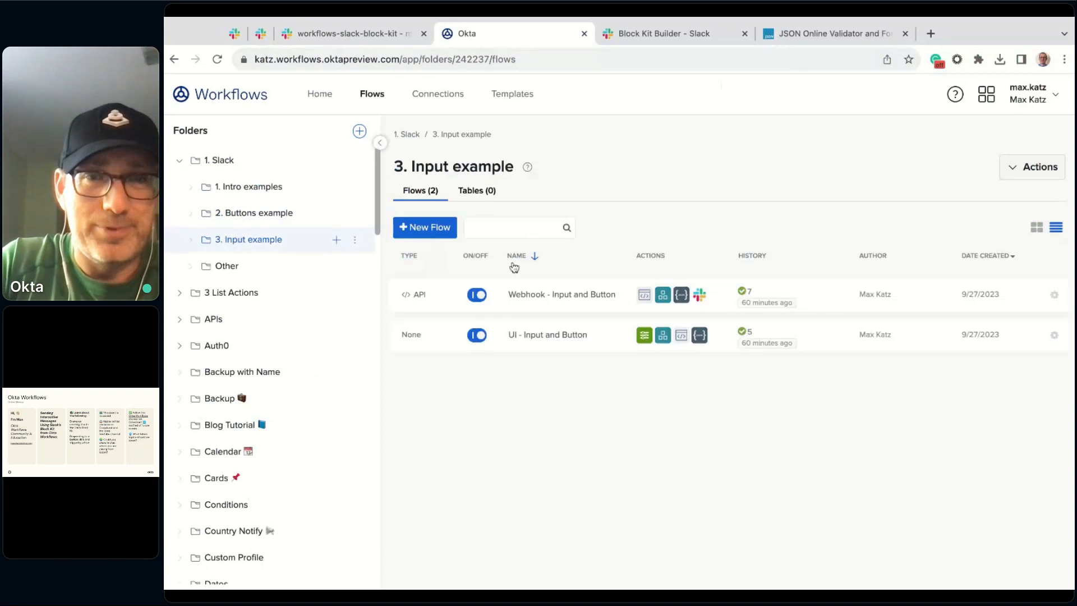
click(545, 336)
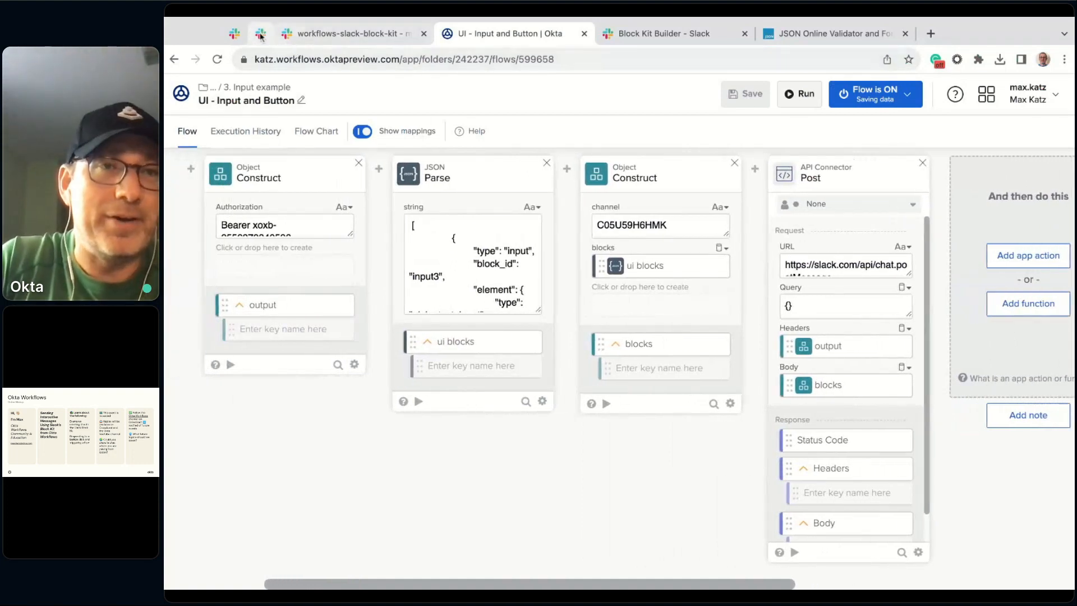
- Open Automation App 2 from Your Apps on the Slack API site and review its Basic Information down to the display information
click(261, 35)
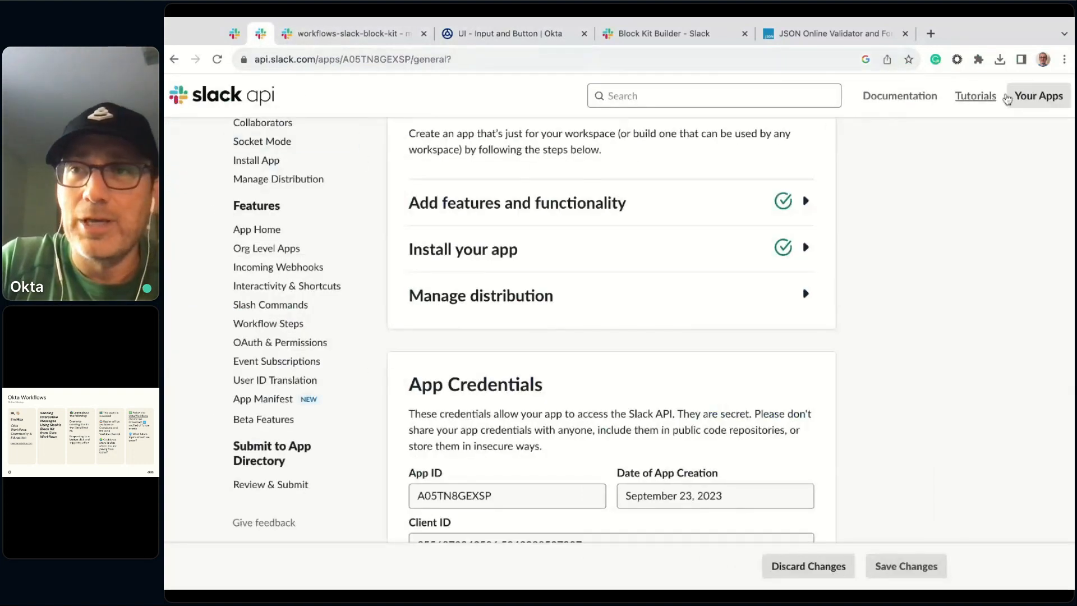
click(1037, 96)
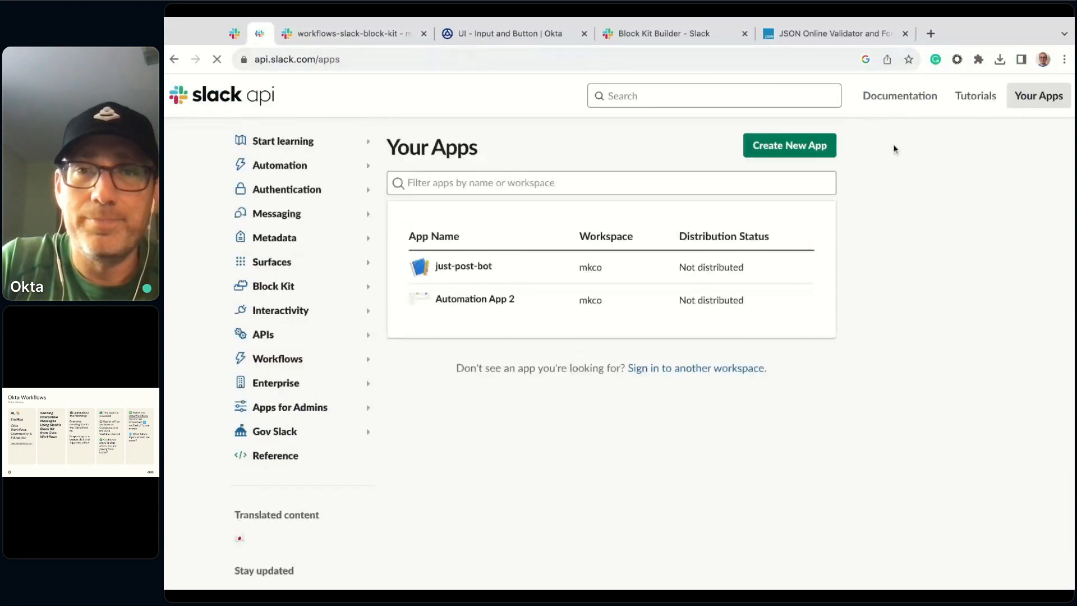
click(458, 303)
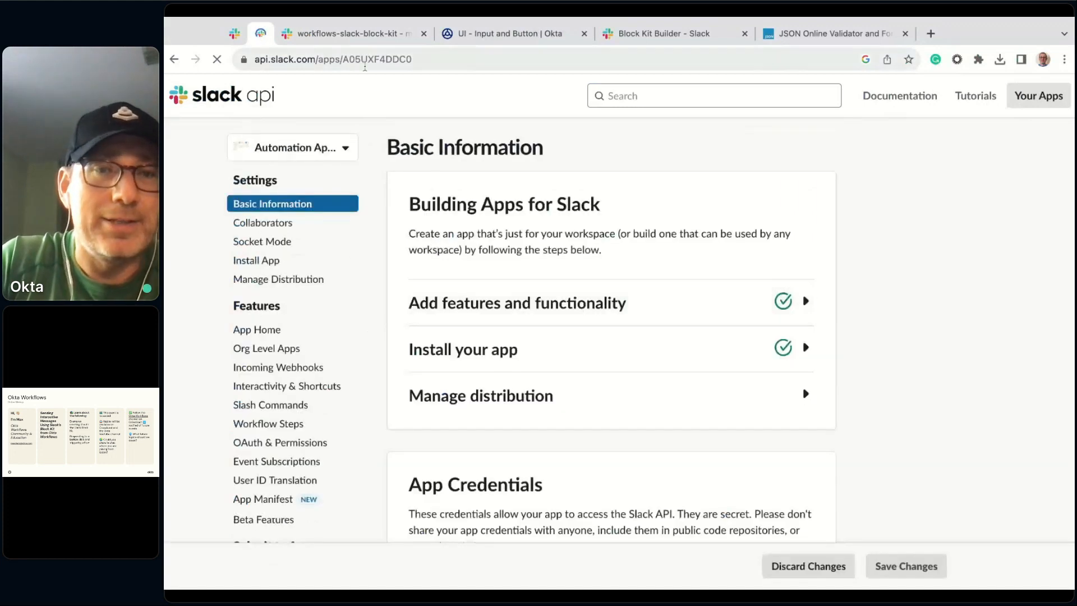
scroll(522, 306, down, 10)
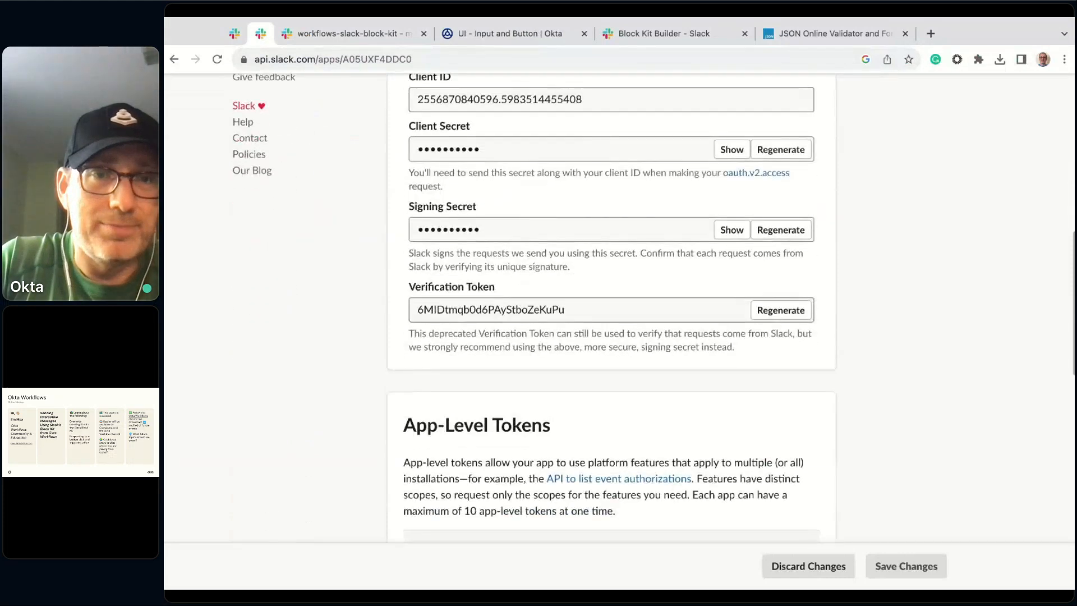
scroll(611, 309, down, 5)
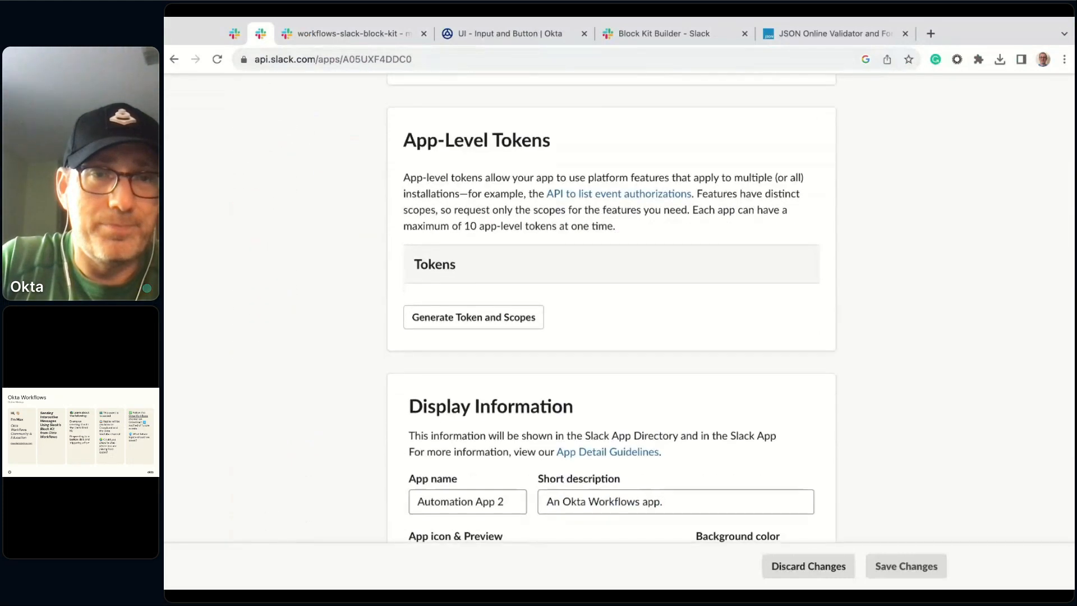
scroll(611, 309, down, 3)
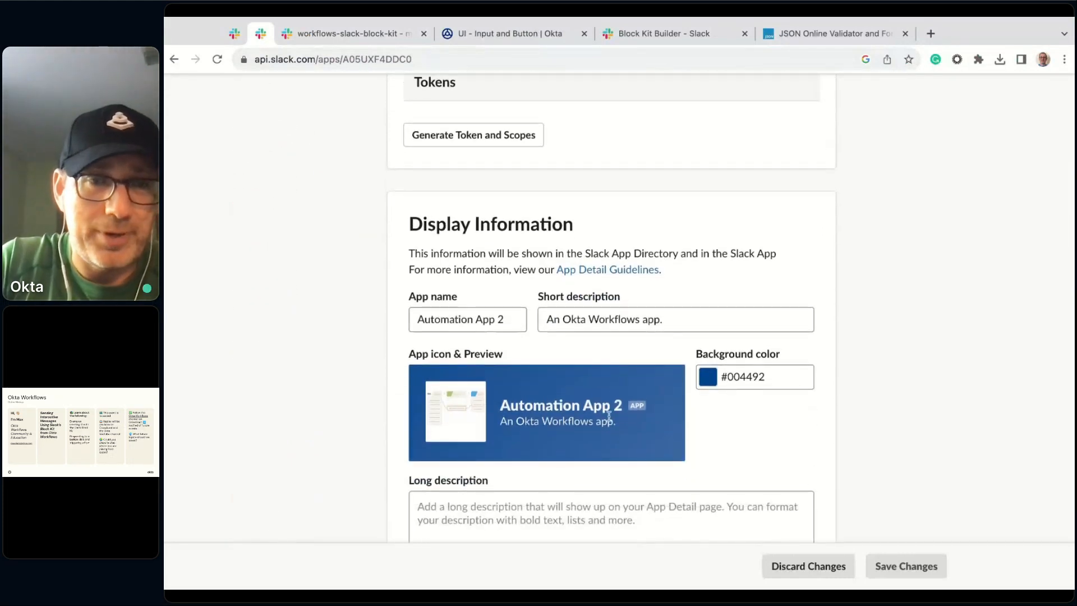
- Open Automation App 2's Interactivity & Shortcuts settings to check the interactivity Request URL
scroll(609, 417, up, 10)
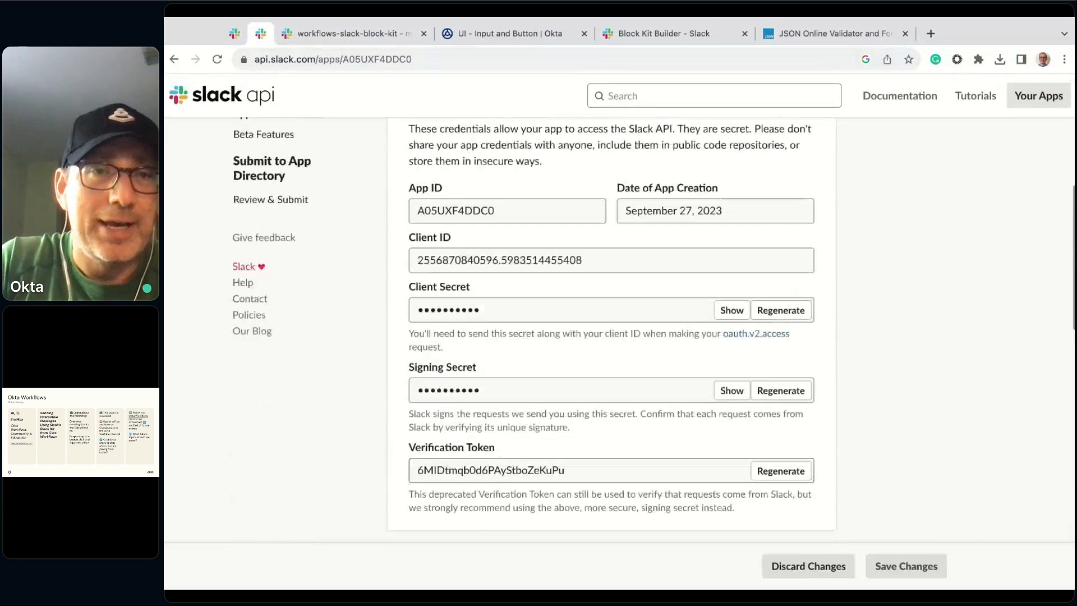
scroll(349, 365, up, 6)
click(253, 271)
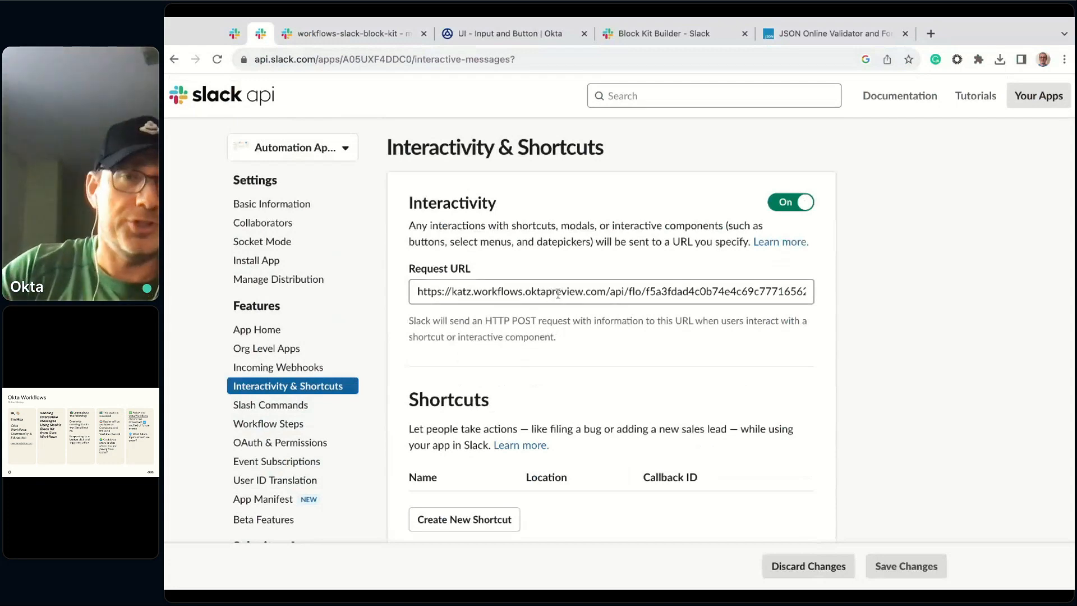
- Return to Okta Workflows and run the UI - Input and Button flow
click(481, 37)
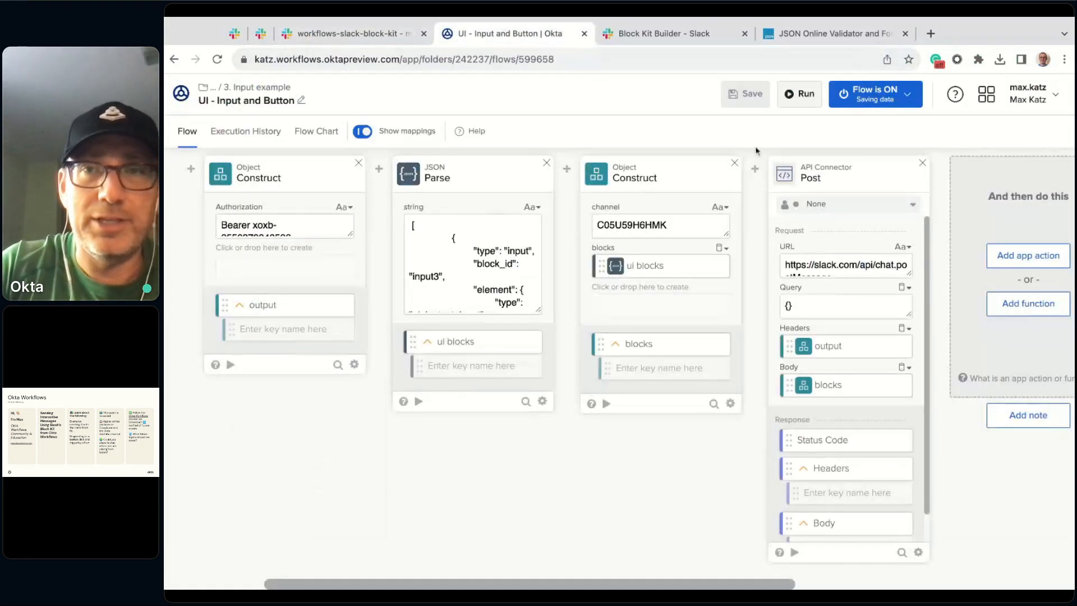
click(801, 93)
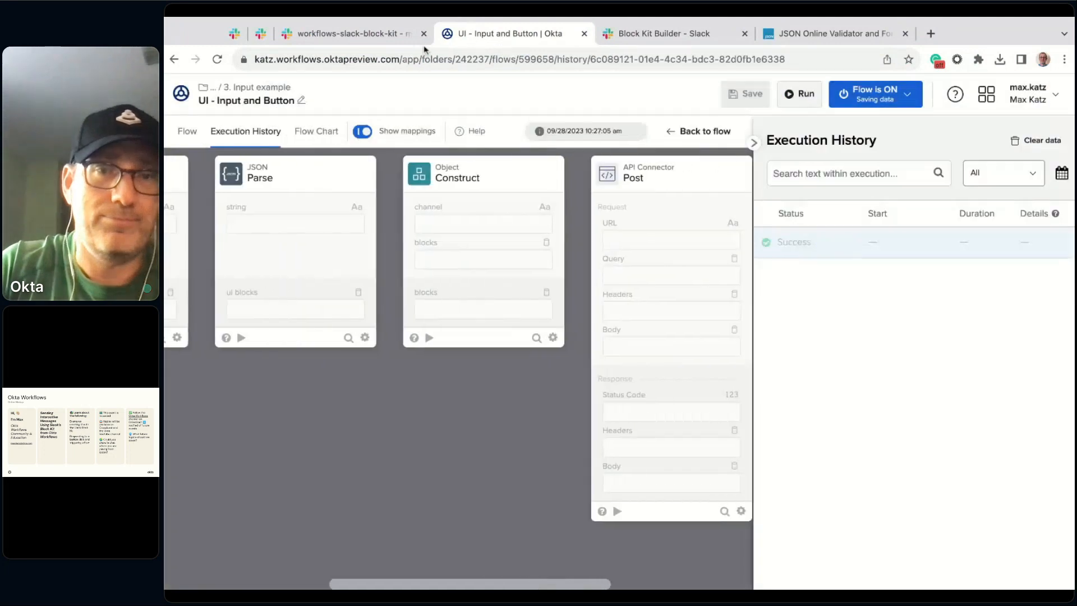
- Switch to the workflows-slack-block-kit channel in Slack and activate the text input of the posted Hello! message
click(344, 34)
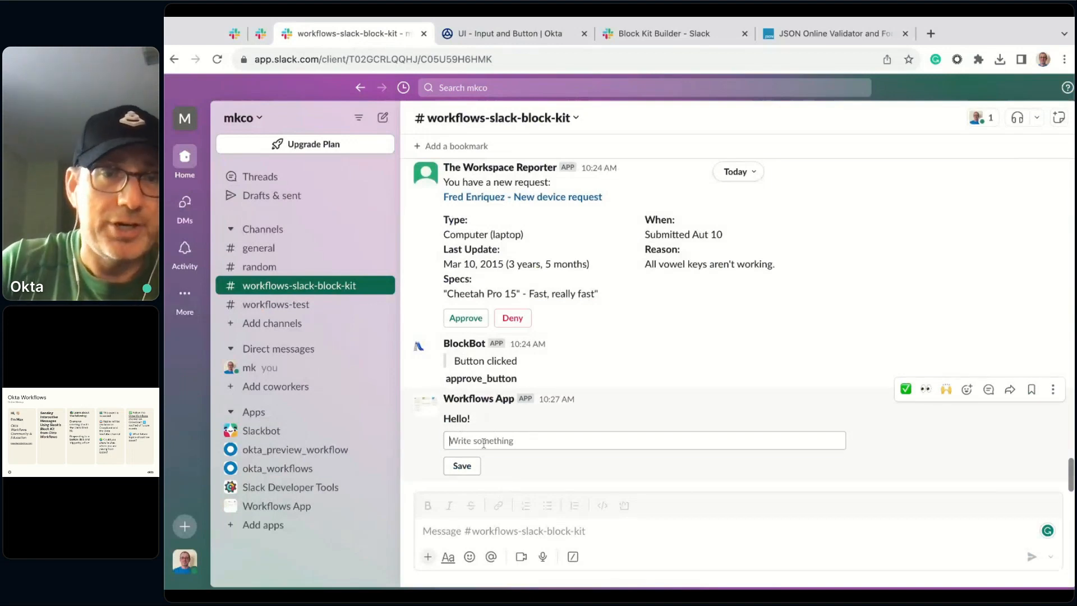
click(502, 441)
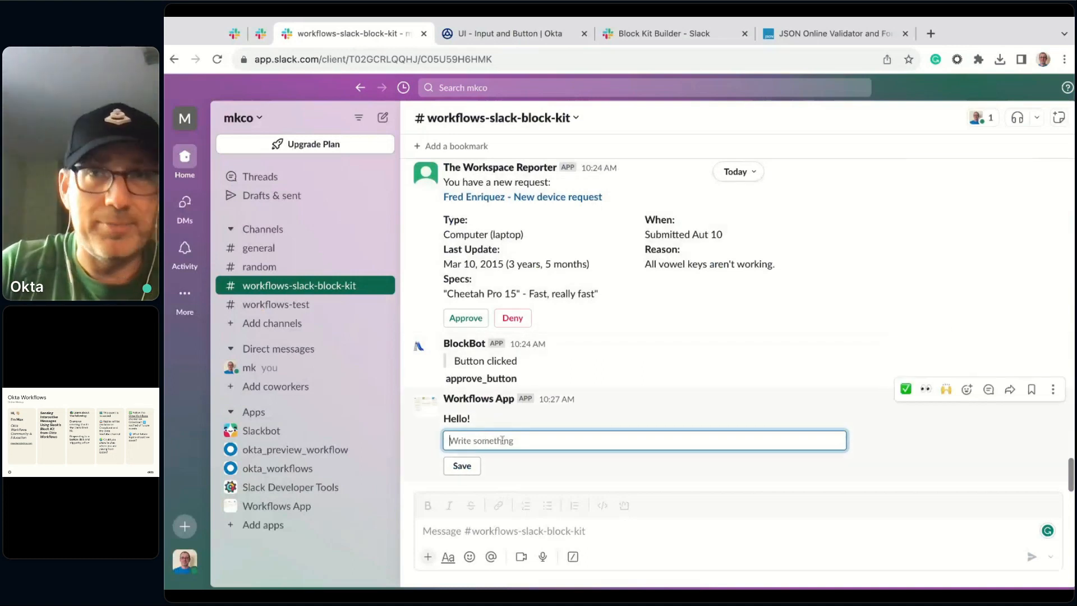
- Clear the device request blocks in Slack's Block Kit Builder and browse the available block types through the Input group
click(656, 33)
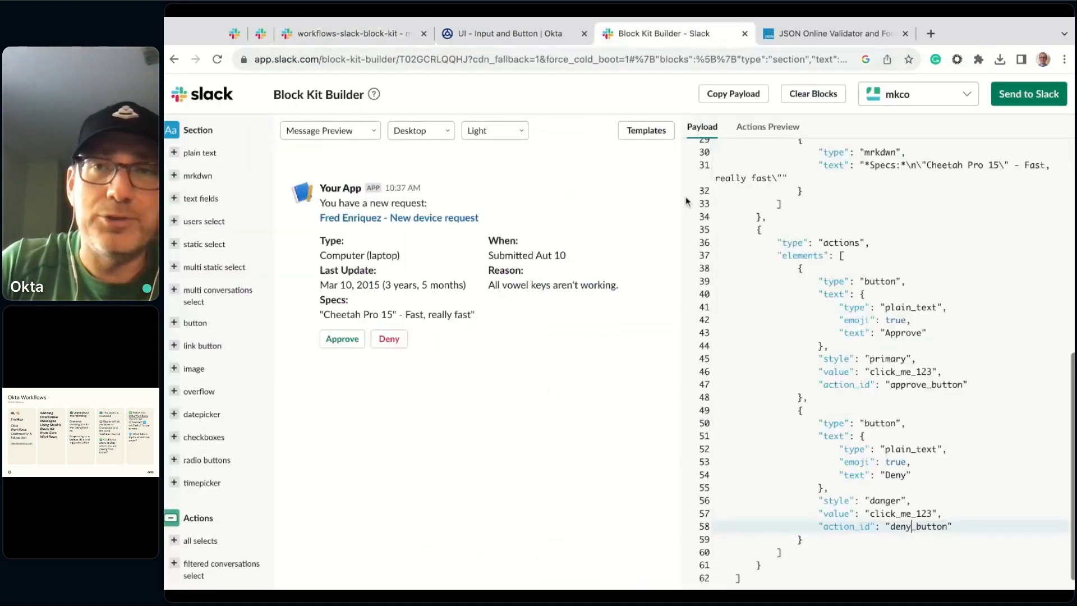
click(818, 98)
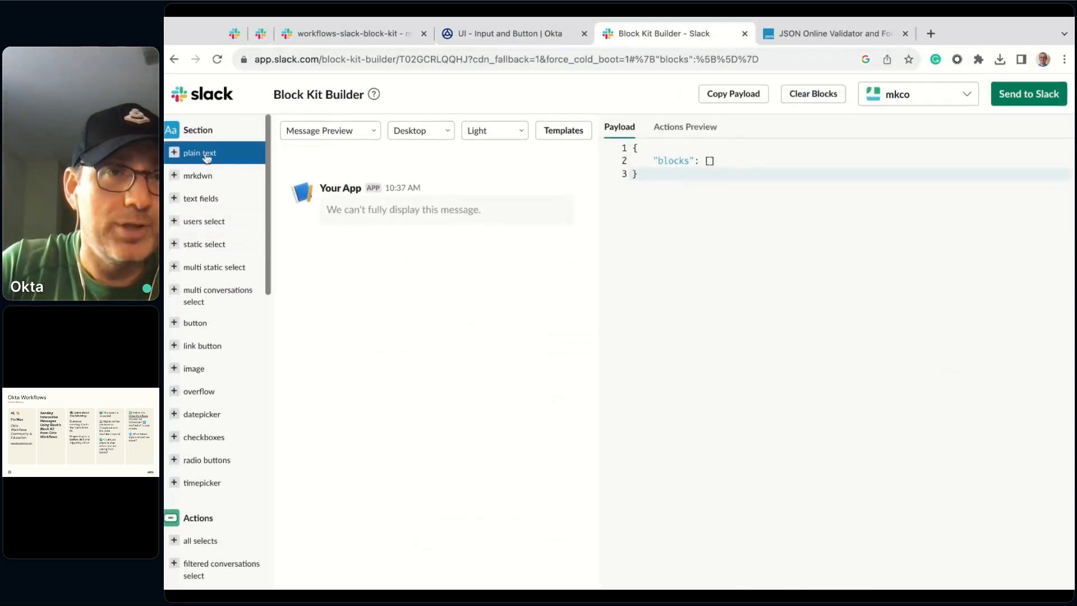
scroll(217, 308, down, 5)
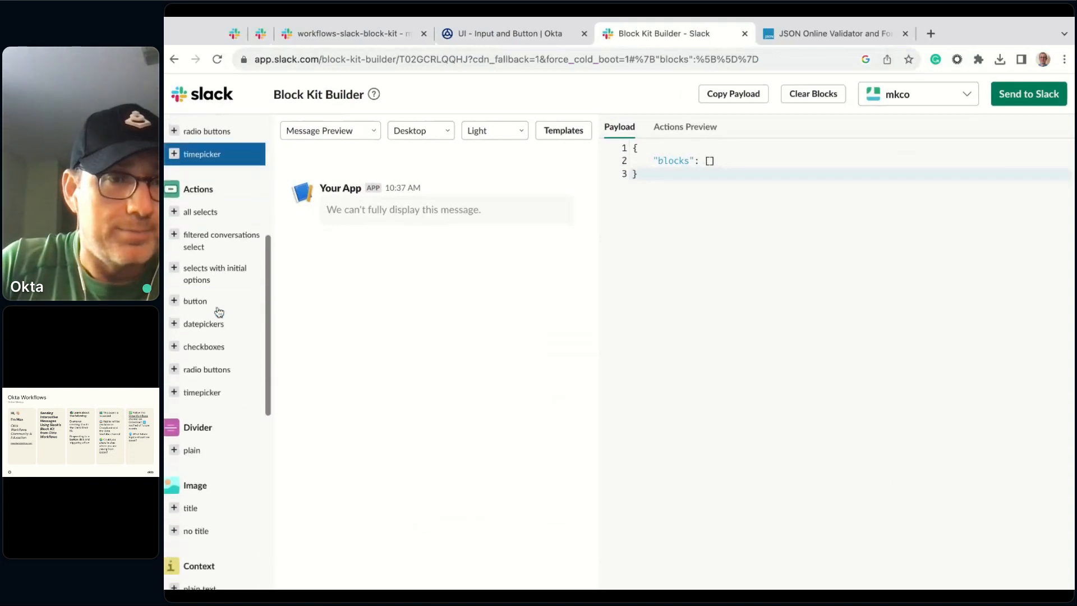
scroll(219, 312, up, 8)
scroll(224, 385, down, 6)
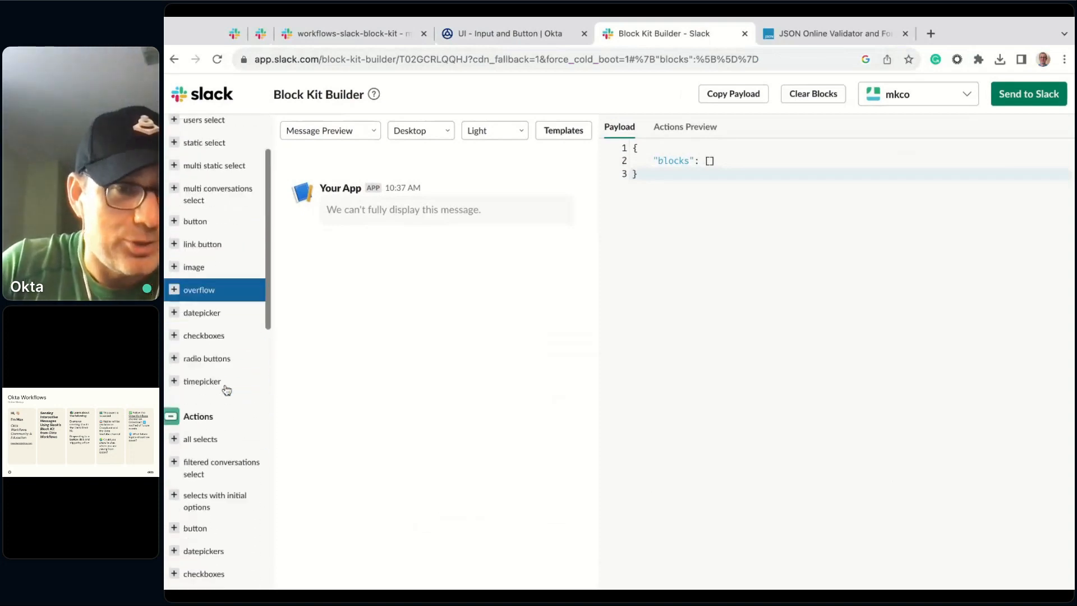
scroll(226, 391, down, 5)
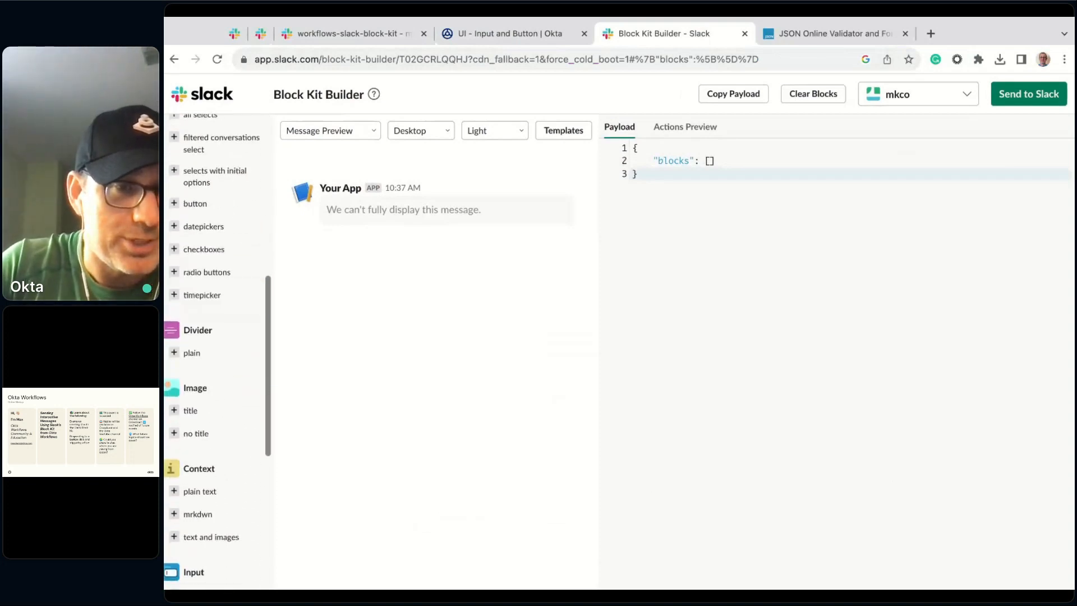
scroll(219, 359, down, 4)
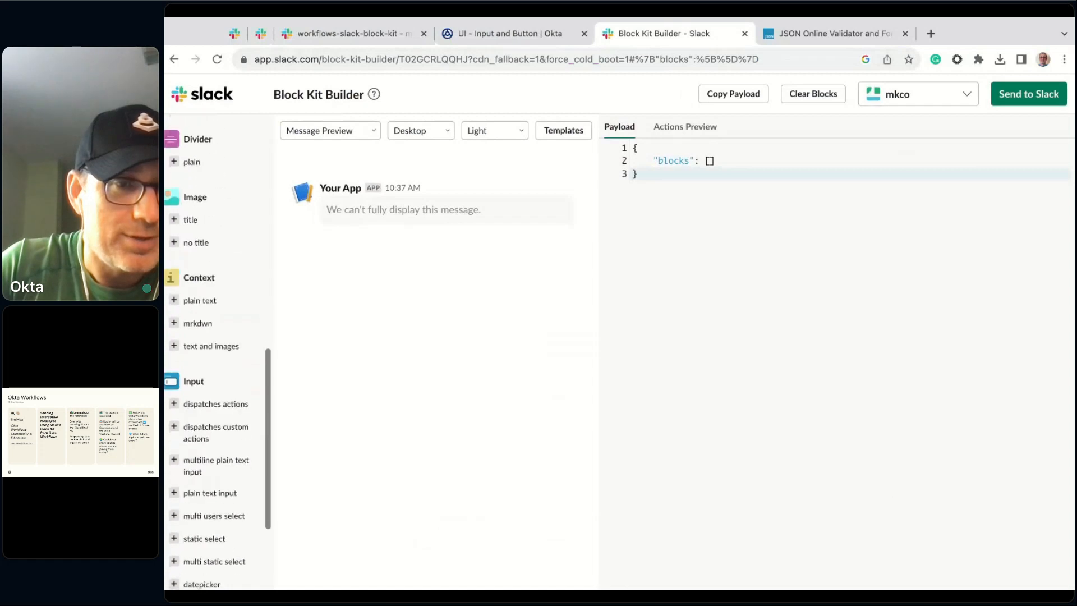
scroll(219, 364, down, 2)
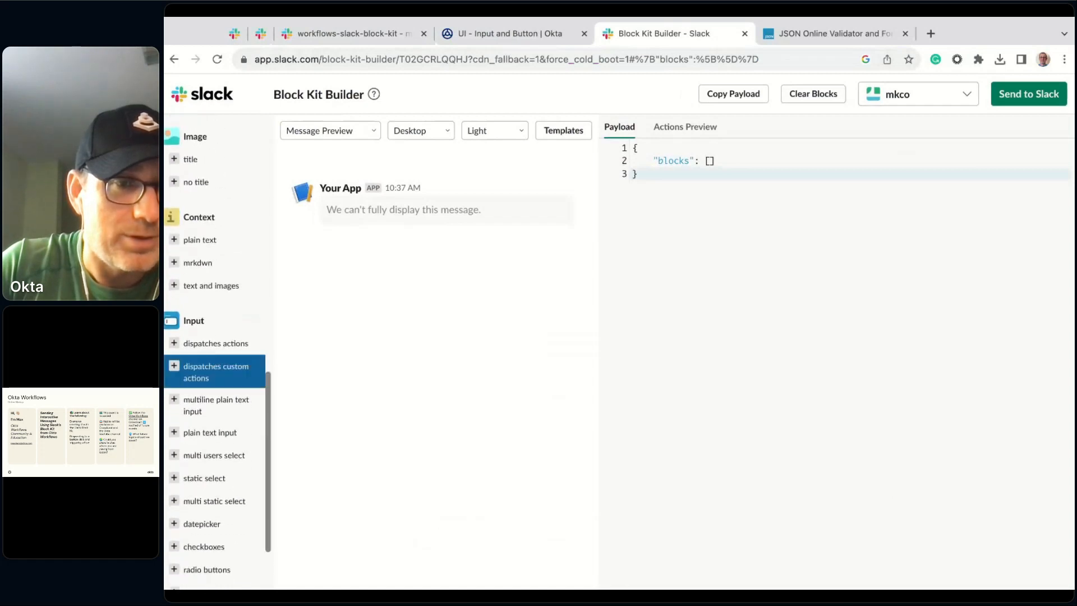
scroll(219, 348, down, 1)
scroll(224, 471, up, 10)
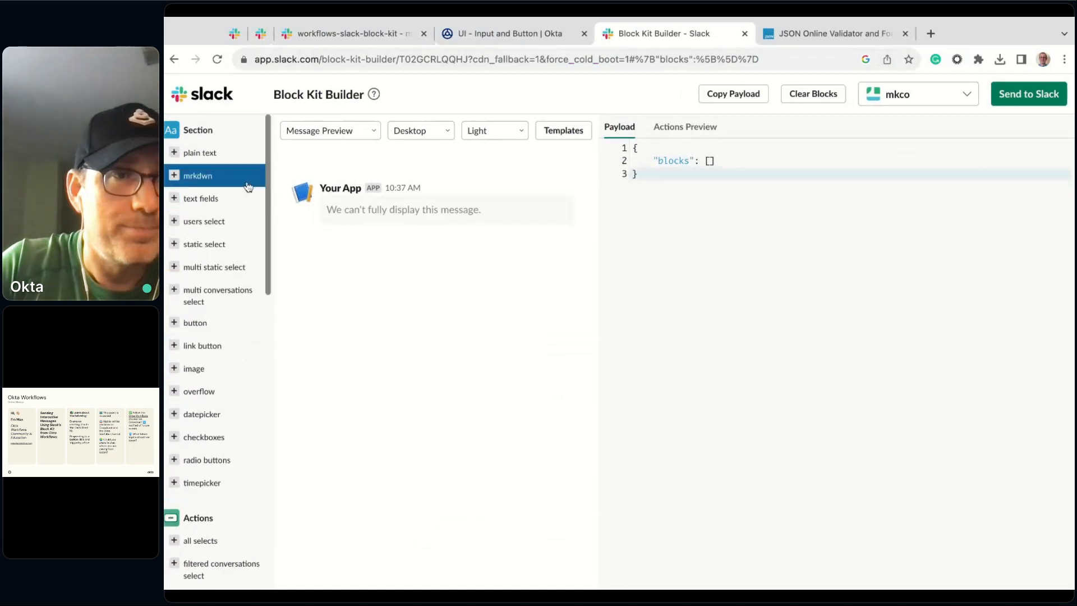
- Try a plain text section block in the message and clear it again
click(219, 160)
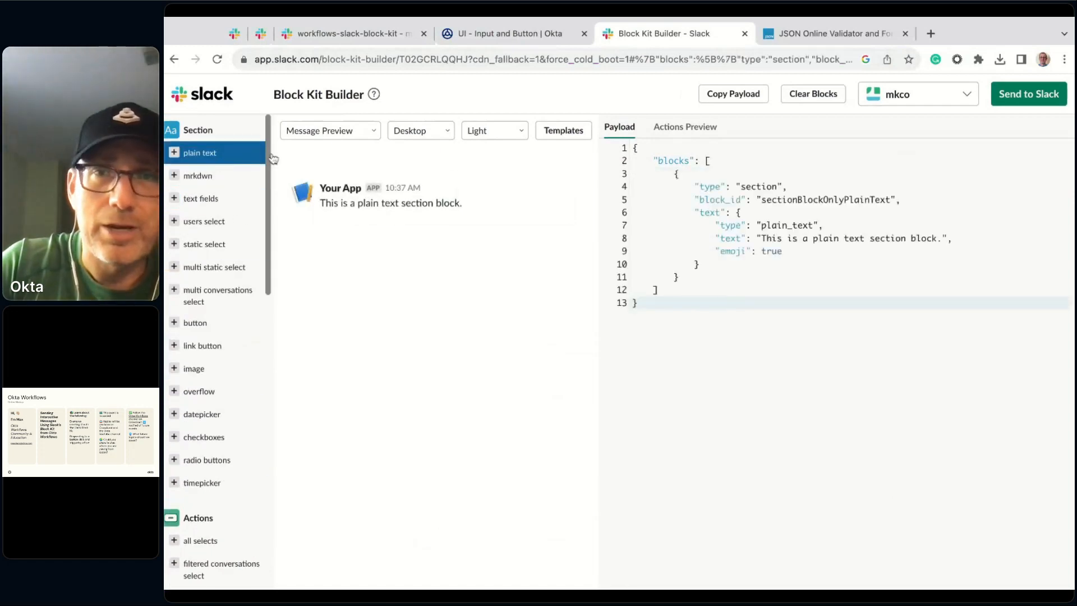
click(808, 96)
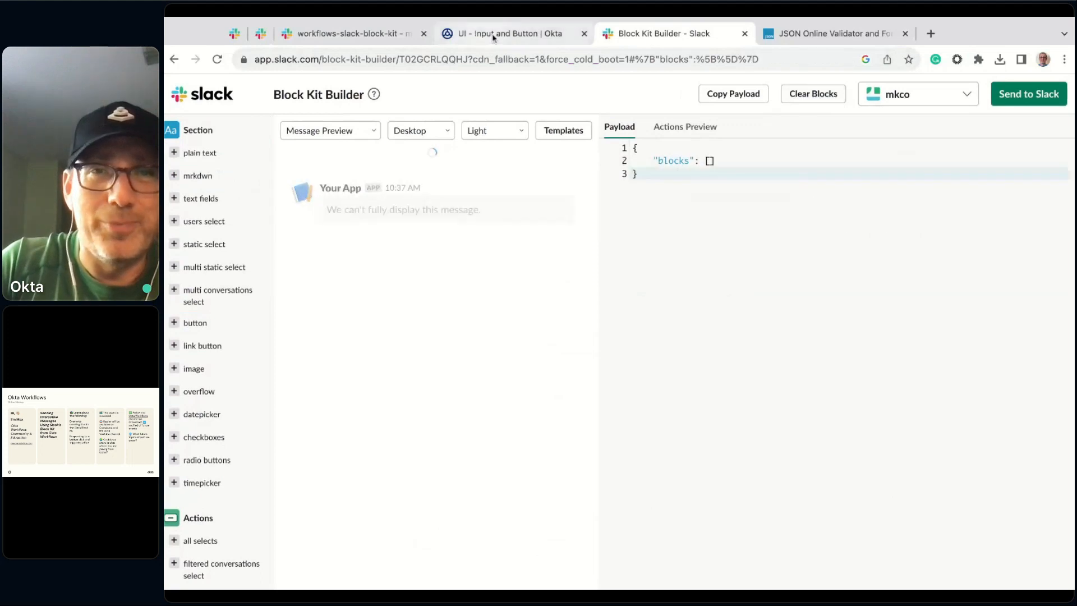
- Copy the JSON Parse card's string from the UI - Input and Button flow into Block Kit Builder's payload as the blocks array
click(483, 35)
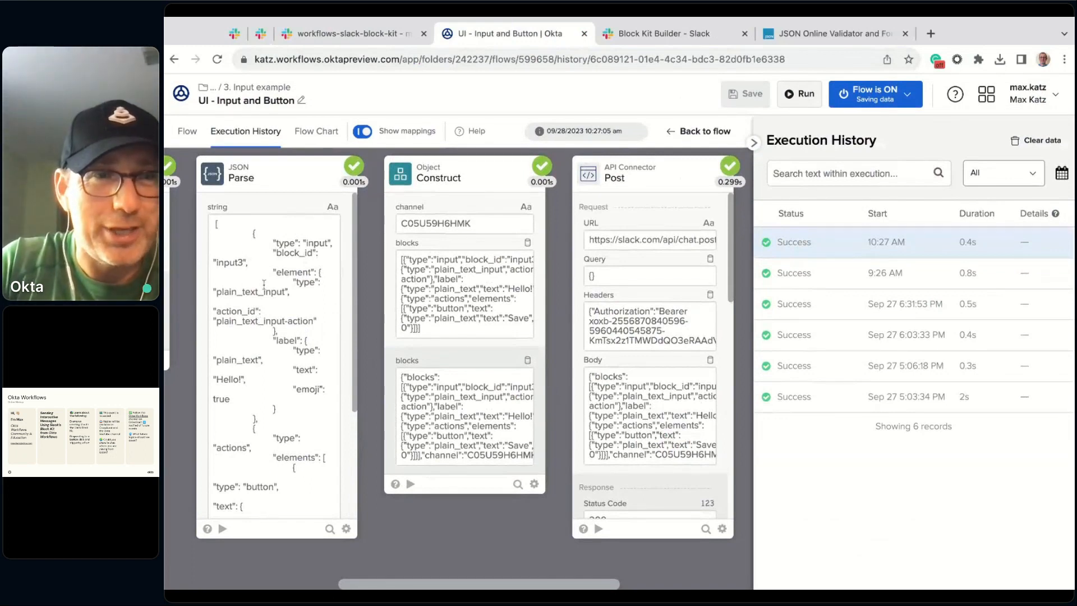
click(188, 132)
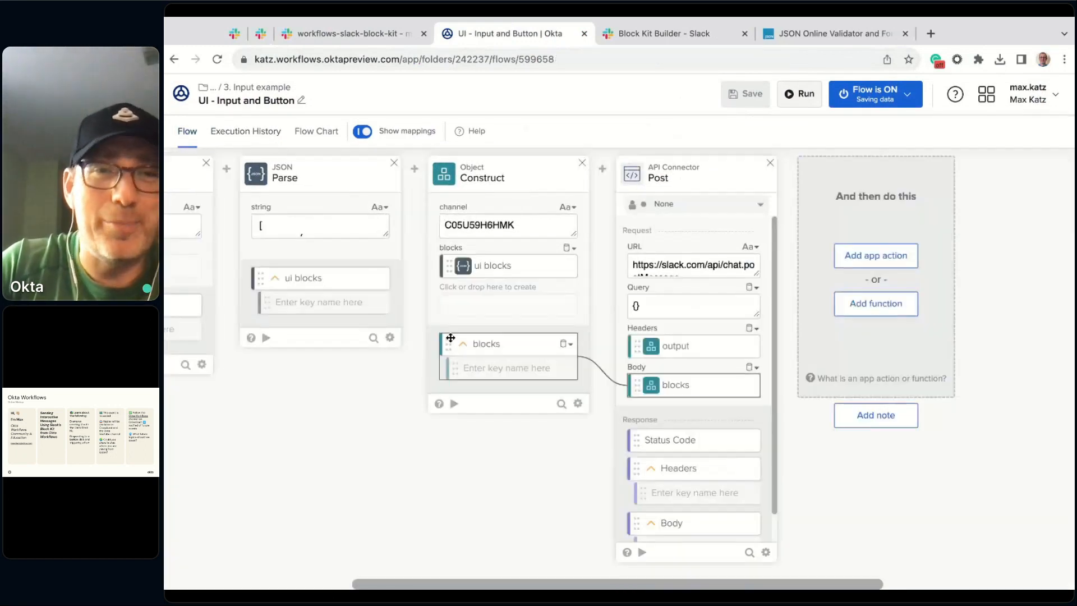
click(385, 234)
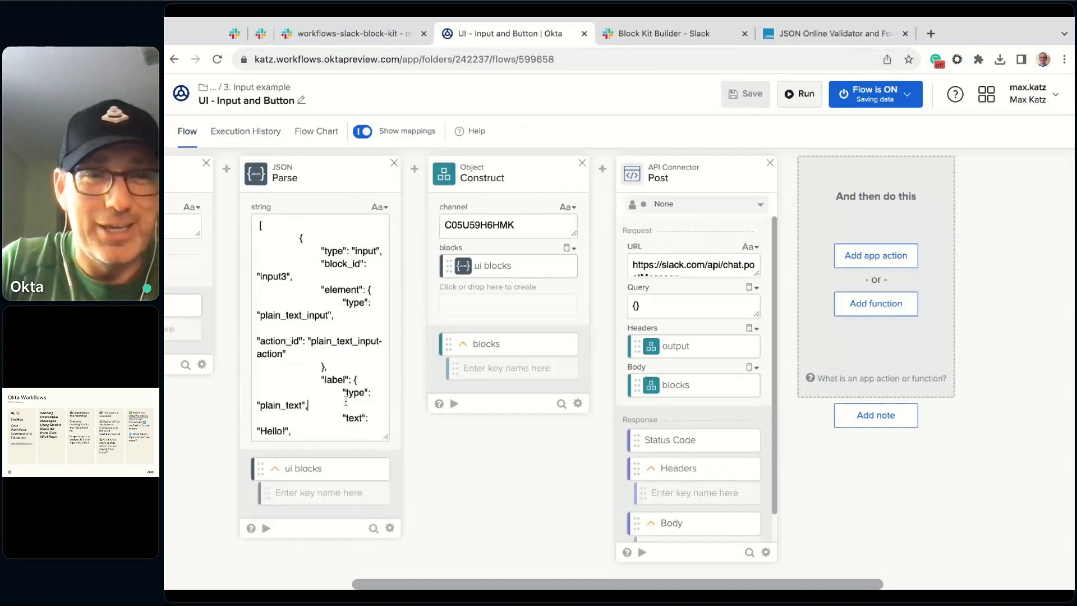
key(ctrl+a)
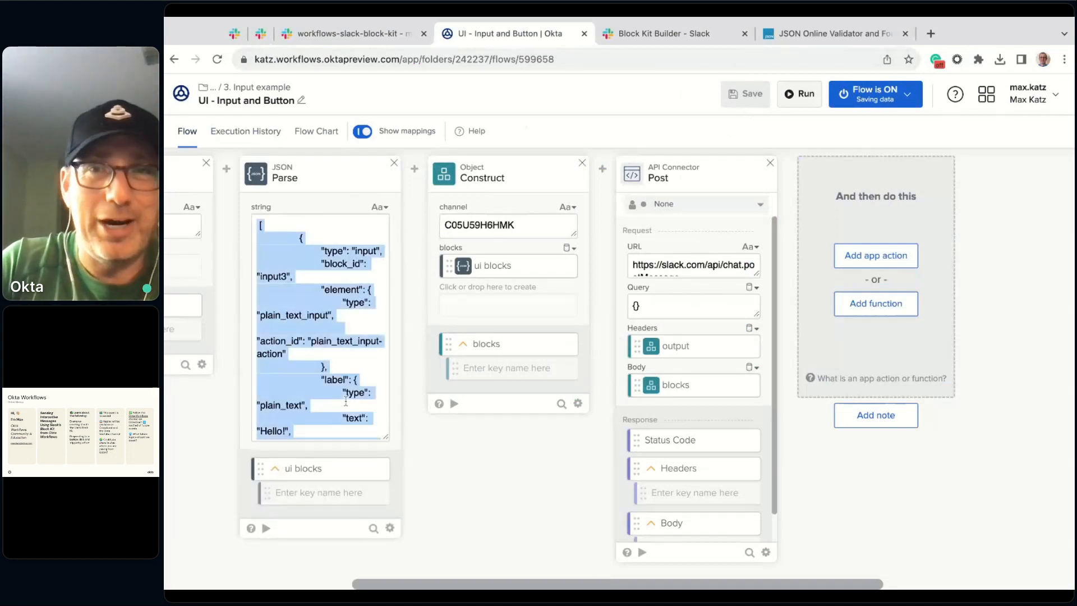
click(683, 33)
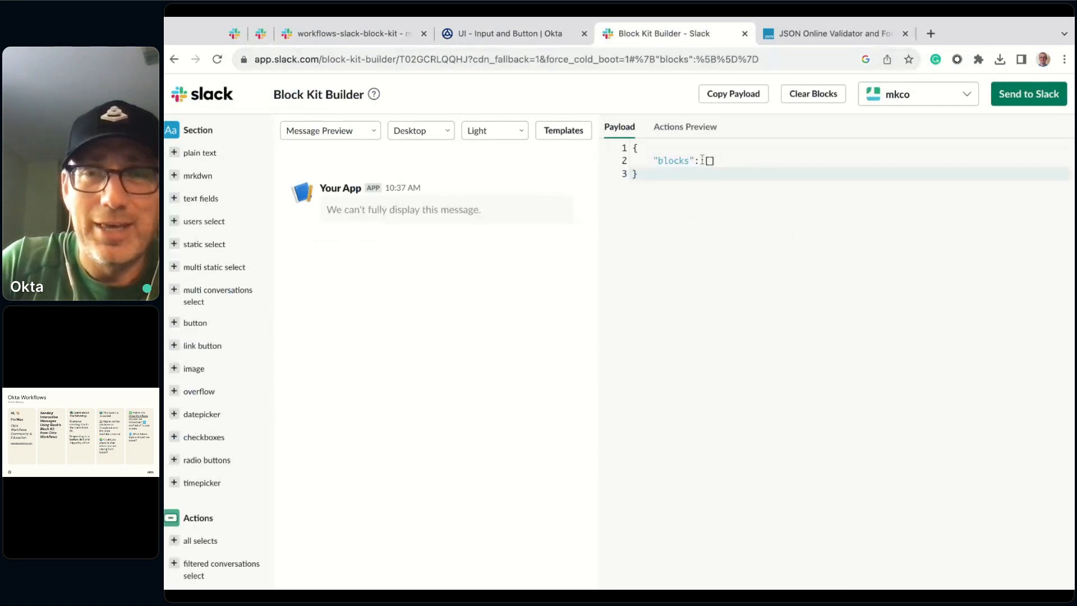
click(729, 161)
key(ctrl+a)
text({     "blocks": [         {             "type": "input",             "block_id": "input3",             "element": {                 "type": "plain_text_input",                 "action_id": "plain_text_input-action"             },             "label": {                 "type": "plain_text",                 "text": "Hello!",                 "emoji": true             }         },         {             "type": "actions",             "elements": [                 {                     "type": "button",                     "text": {                         "type": "plain_text",                         "text": "Save",                         "emoji": true                     },                     "value": "click_me_123",                     "action_id": "actionId-0"                 }             ]         }     ] })
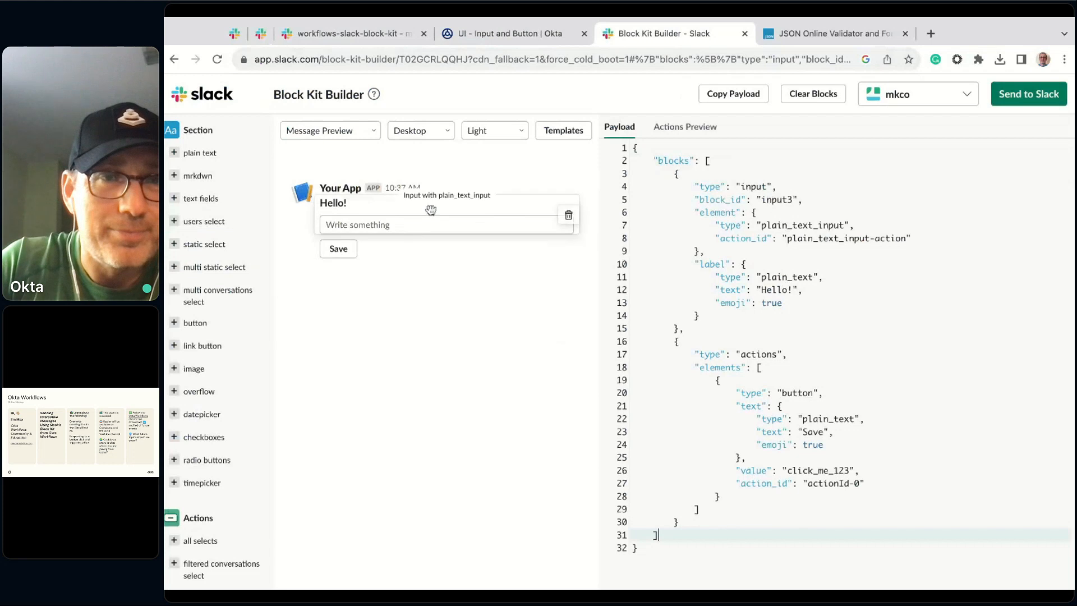
- Clear the blocks, add a plain text input block from the Input group and set its label text to Input
click(818, 96)
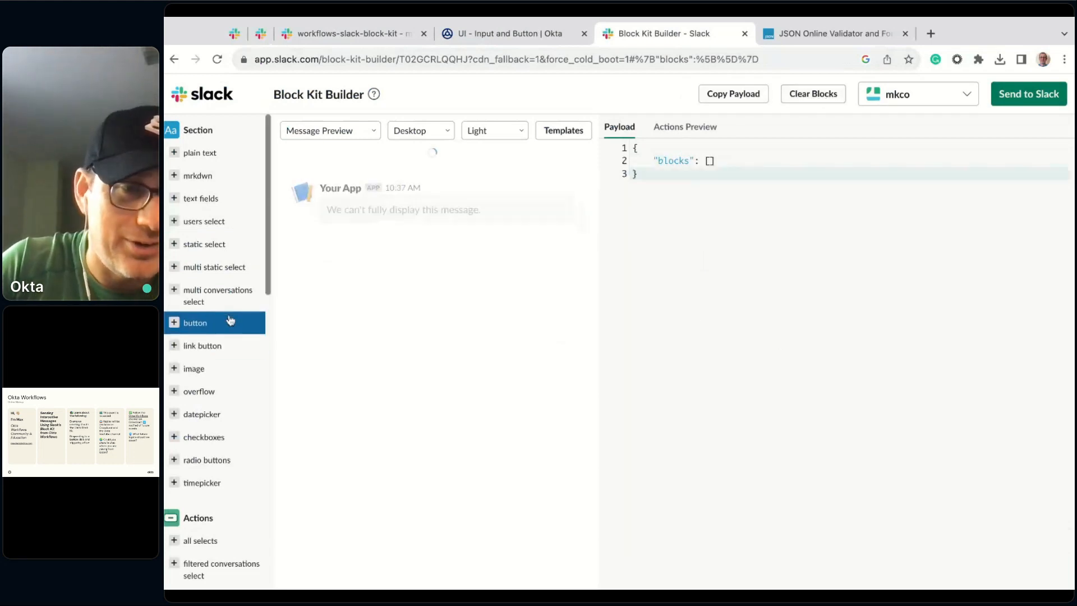
scroll(227, 314, down, 5)
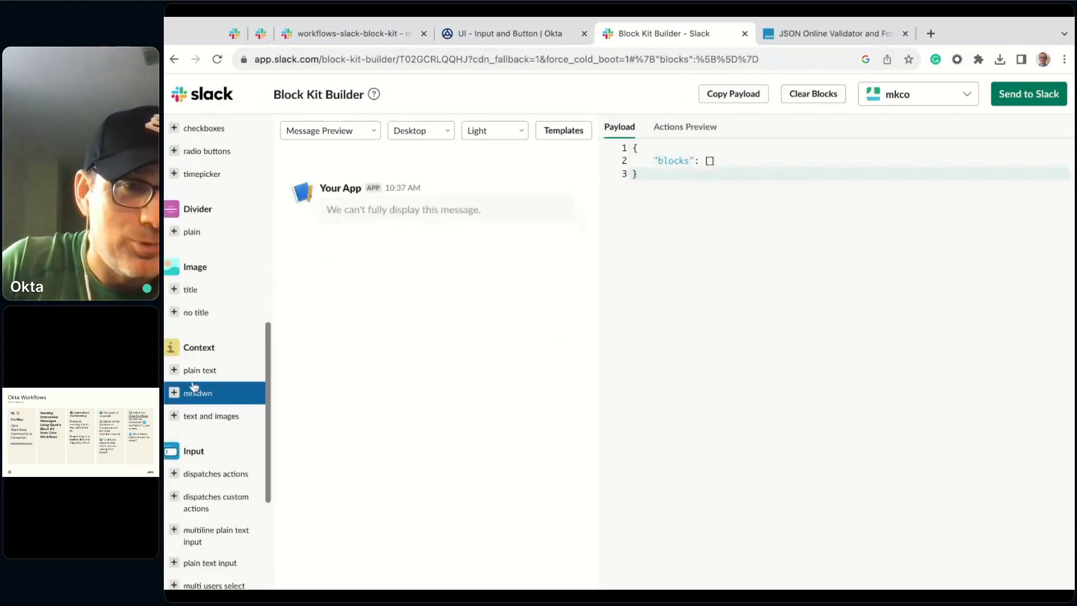
scroll(233, 435, down, 2)
scroll(232, 440, down, 1)
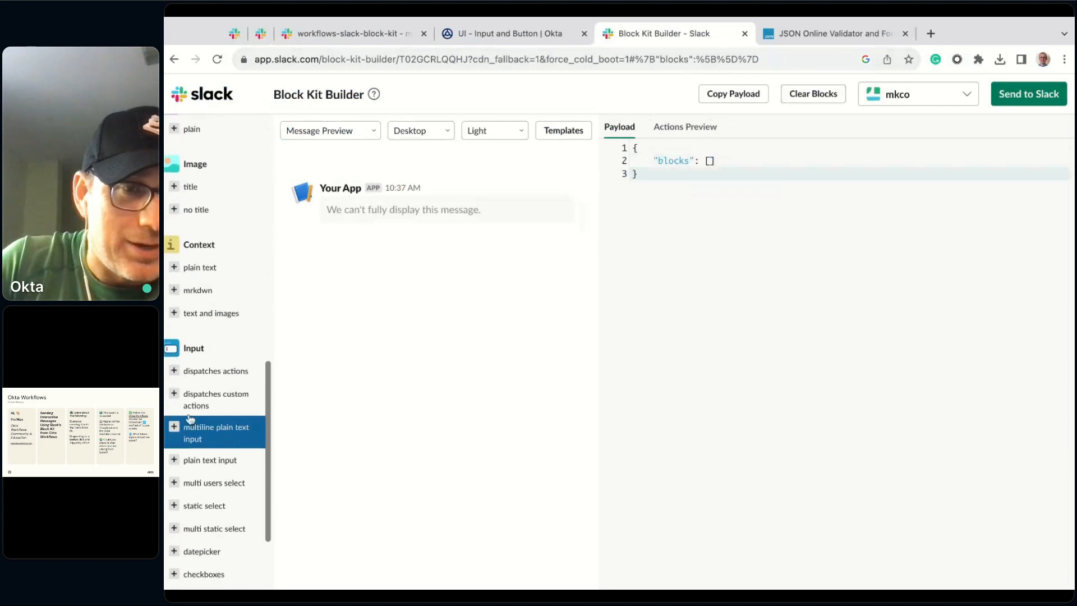
click(218, 465)
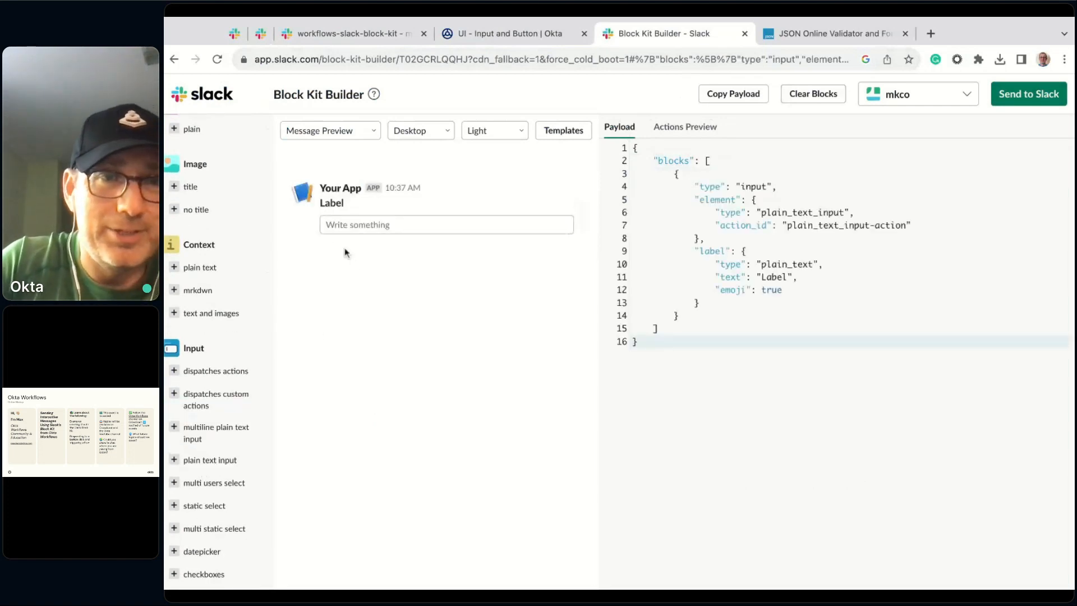
double_click(784, 274)
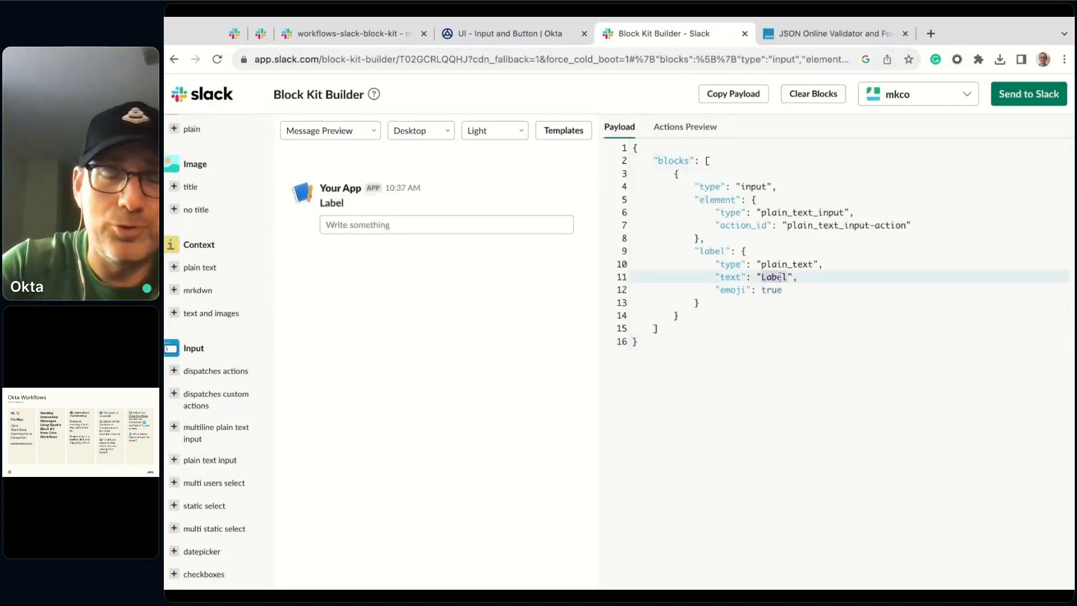
text(Input)
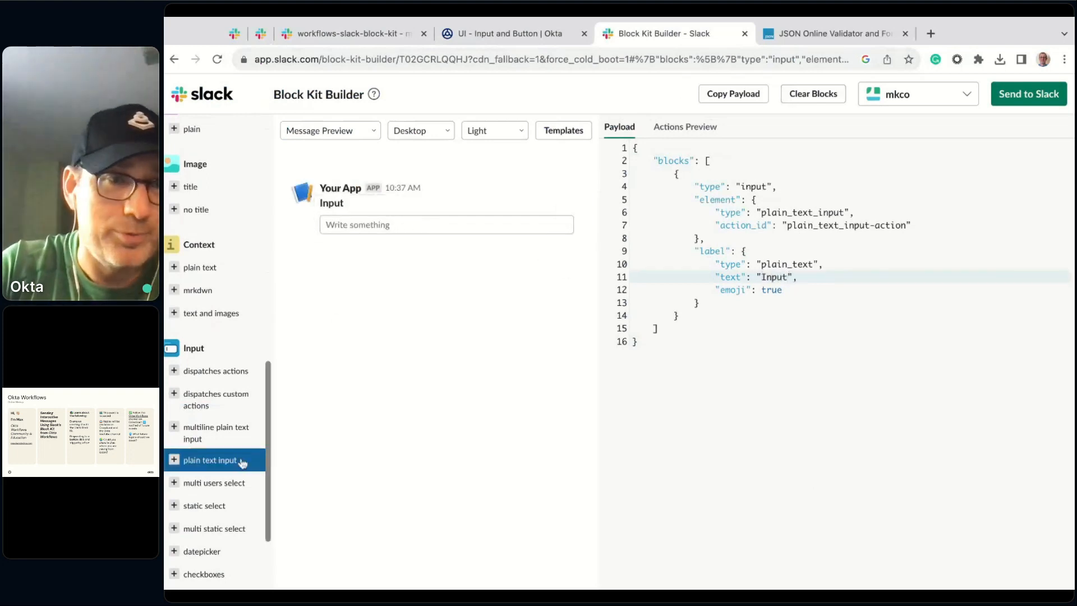
- Add a button block from the Actions group below the input and check its action_id line in the payload
scroll(218, 381, up, 3)
scroll(217, 386, up, 5)
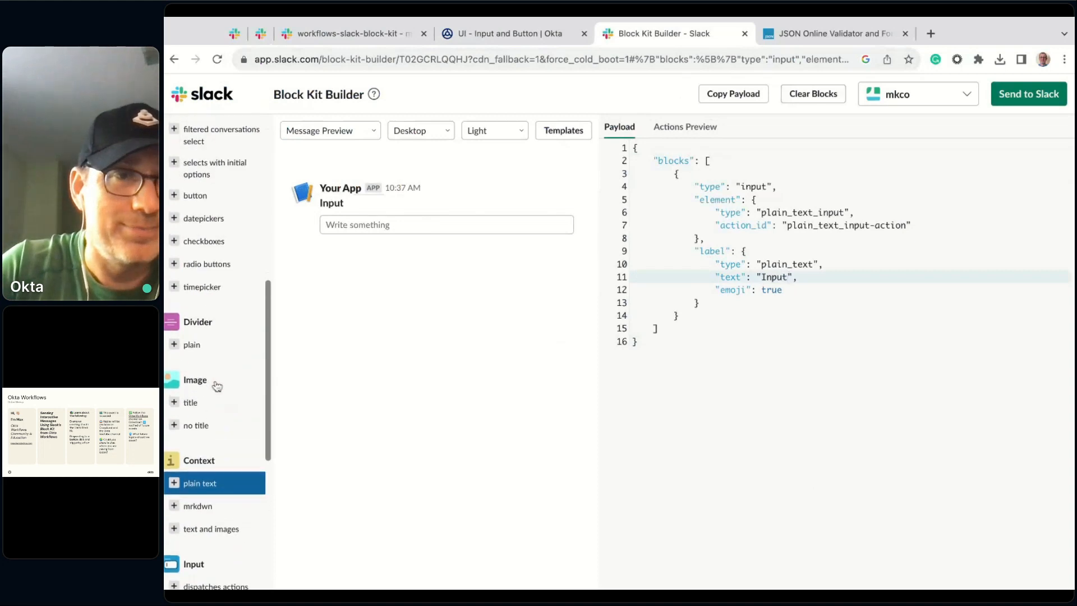
scroll(196, 432, up, 2)
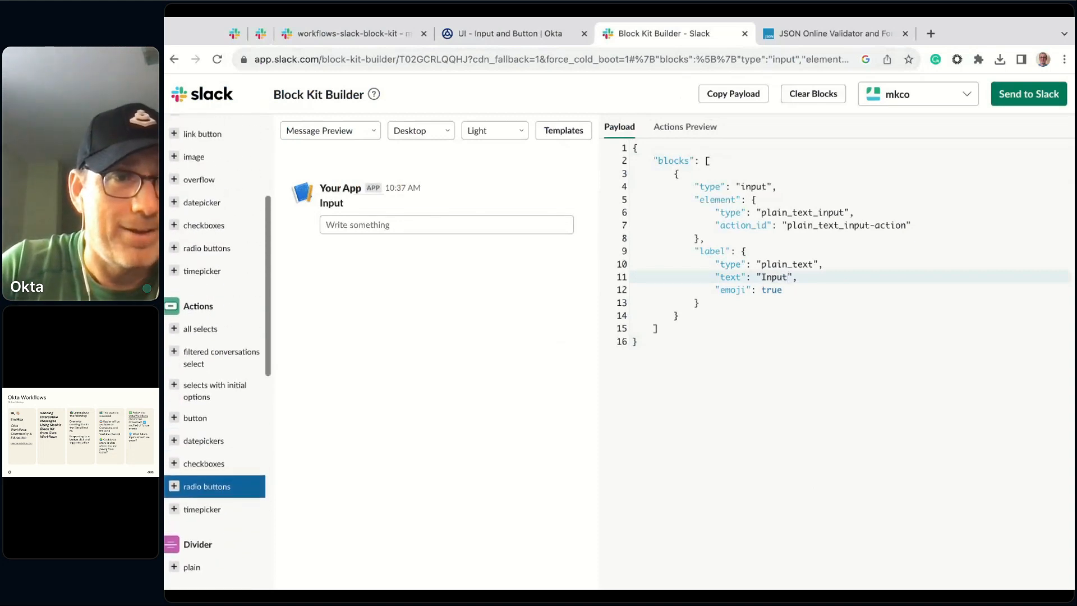
click(195, 422)
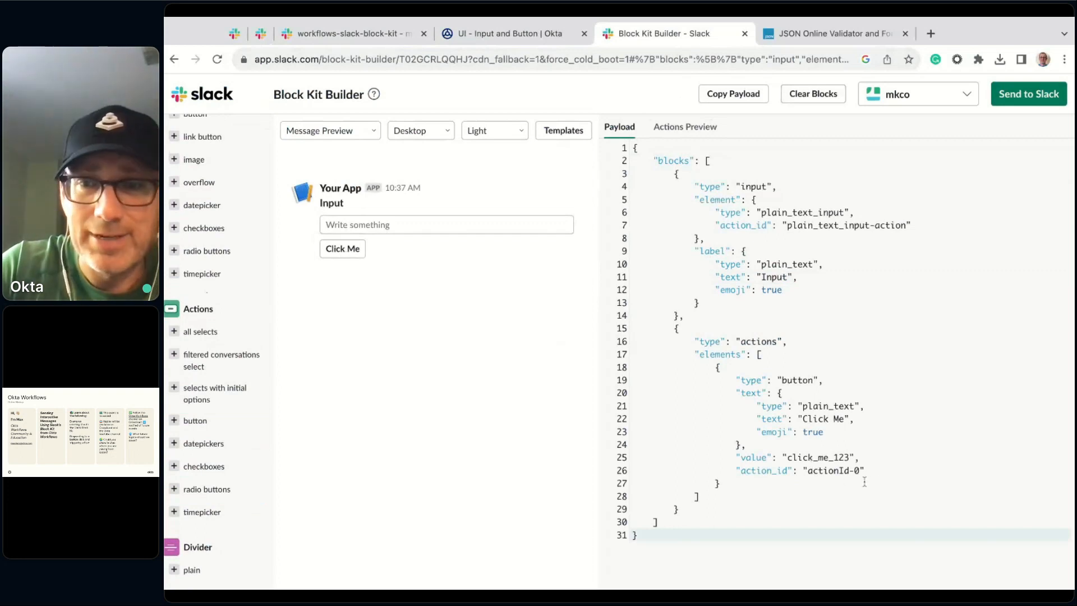
click(736, 471)
key(shift+End)
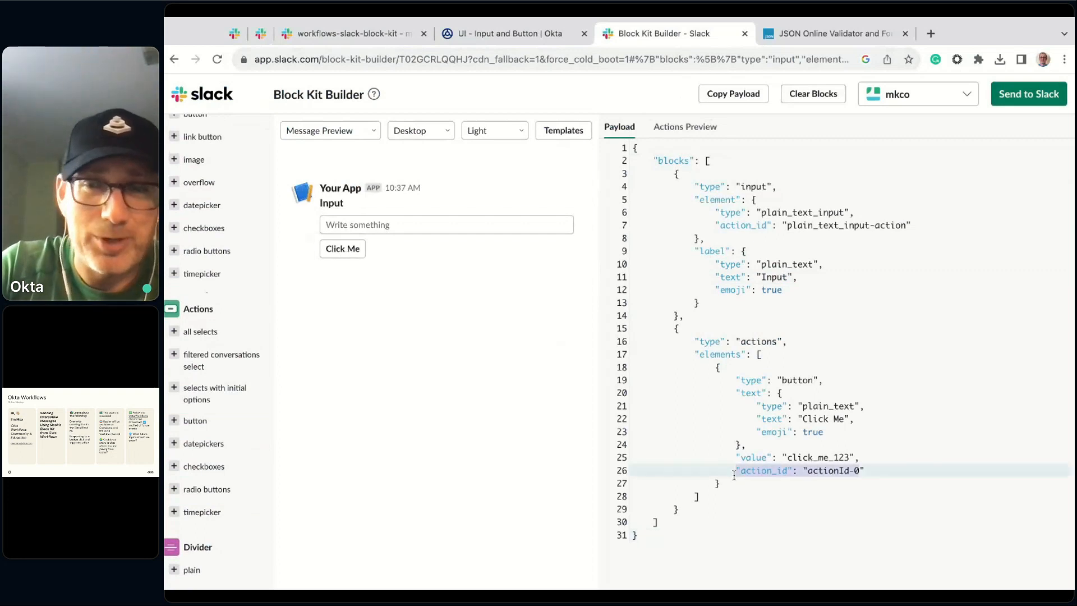
click(886, 478)
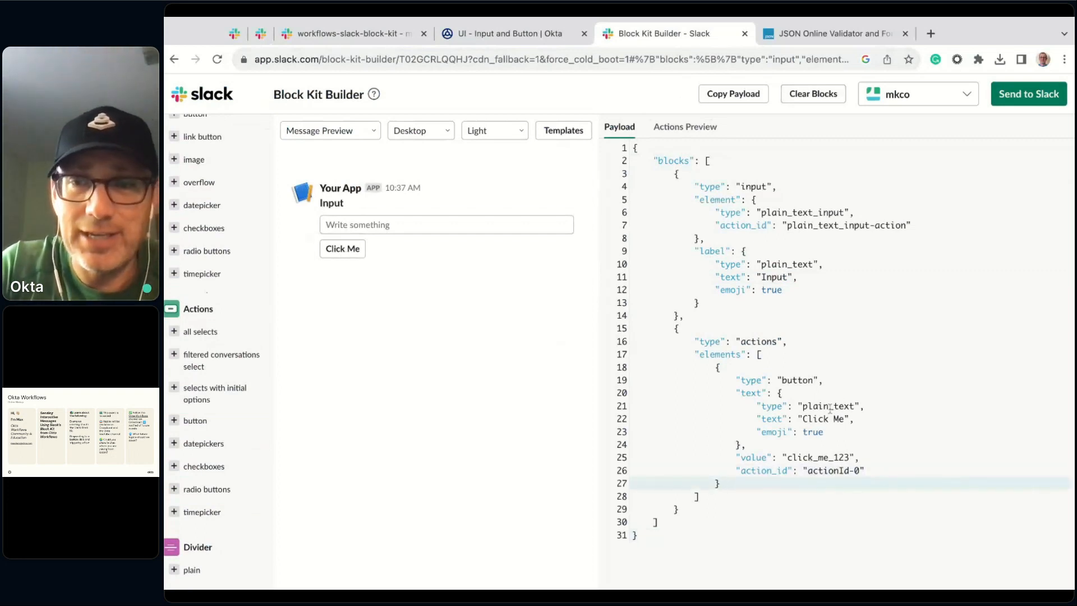
- Change the button's text in the payload to Save
click(845, 419)
key(shift+Left)
key(shift+Left)
key(shift+Left)
key(shift+Left)
key(shift+Left)
key(shift+Left)
key(shift+Left)
key(shift+Left)
key(BackSpace)
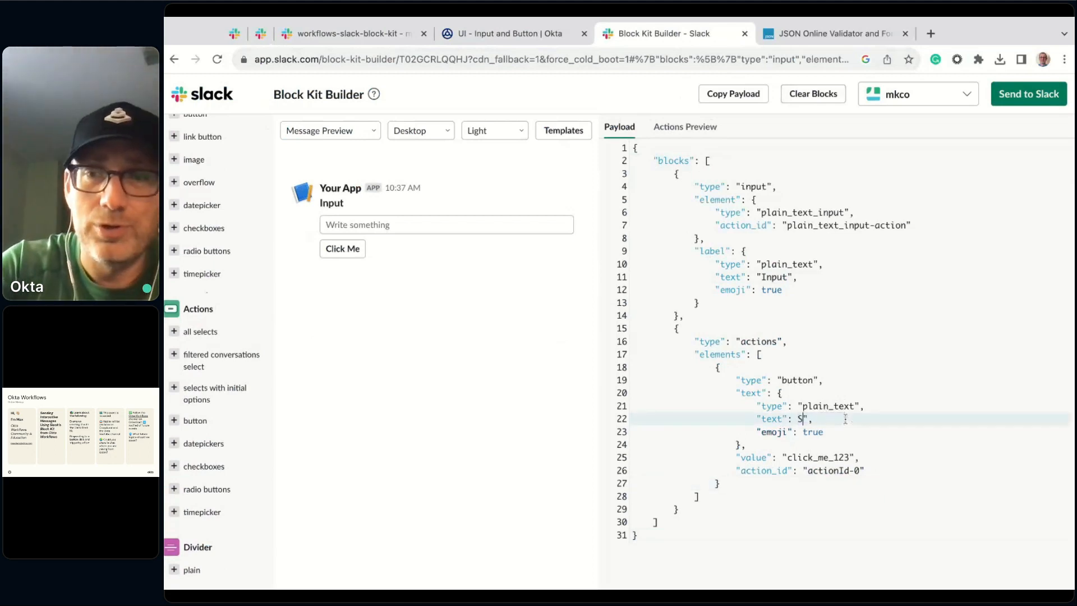
text(Save)
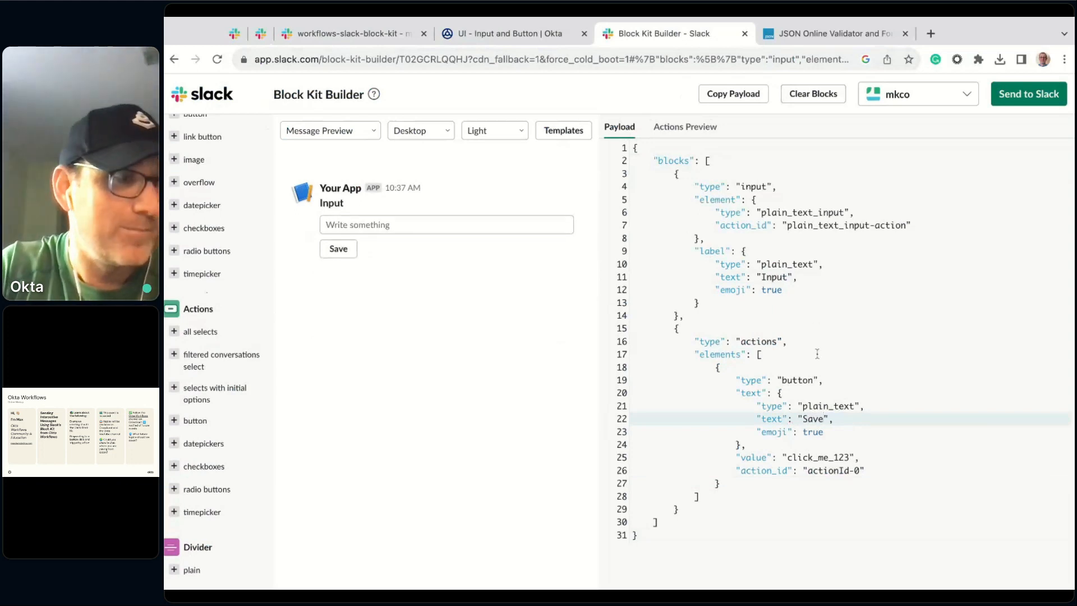
- Check the Hello! message in Slack against the UI - Input and Button flow in Okta Workflows, and enlarge the Authorization field for viewing
click(511, 34)
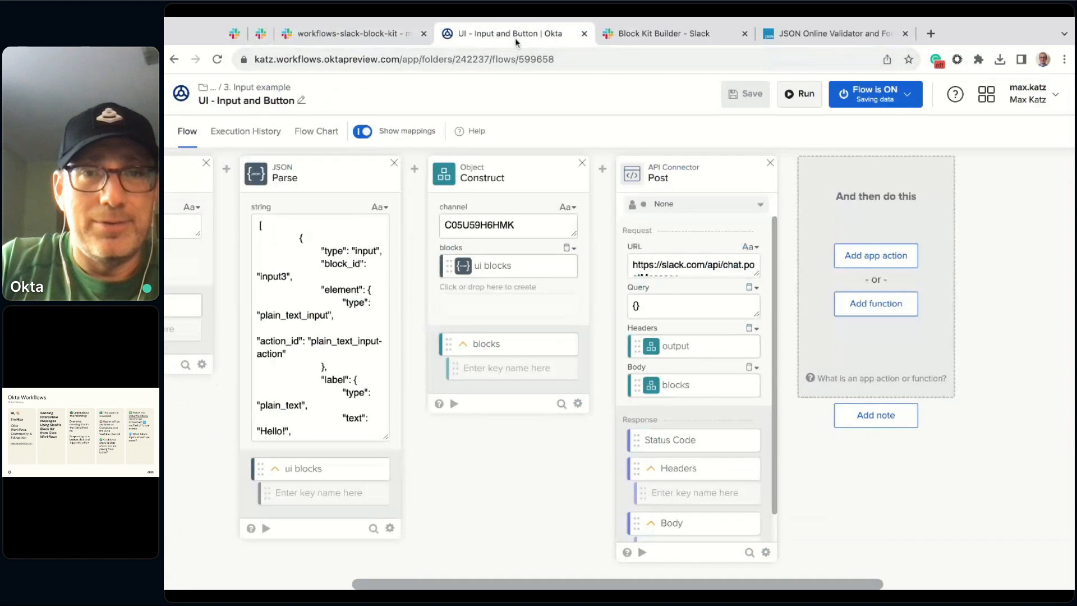
click(358, 34)
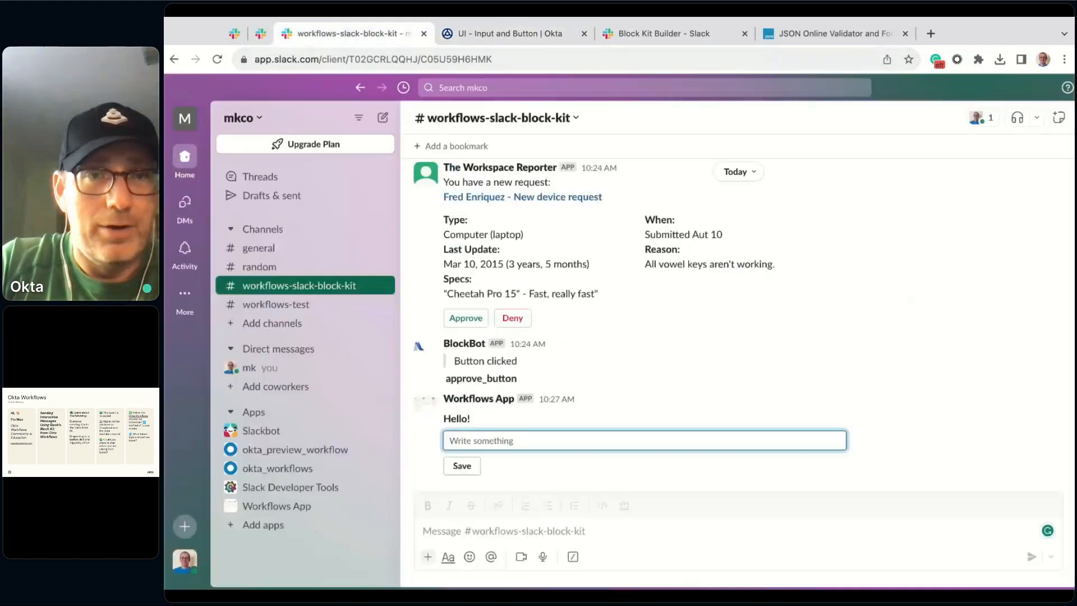
click(511, 34)
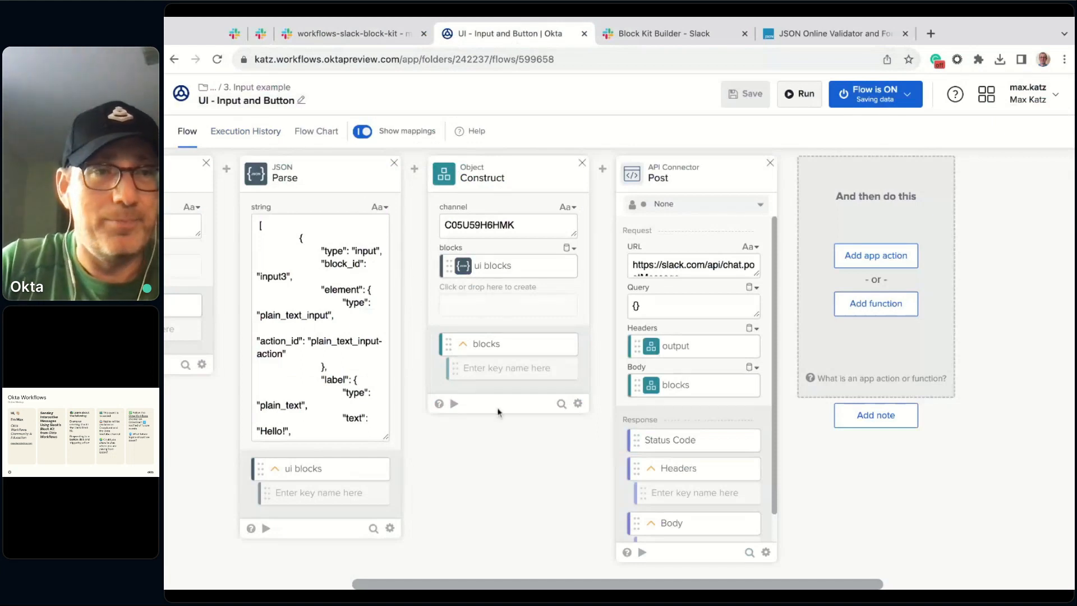
scroll(503, 411, left, 3)
drag(336, 234, 339, 275)
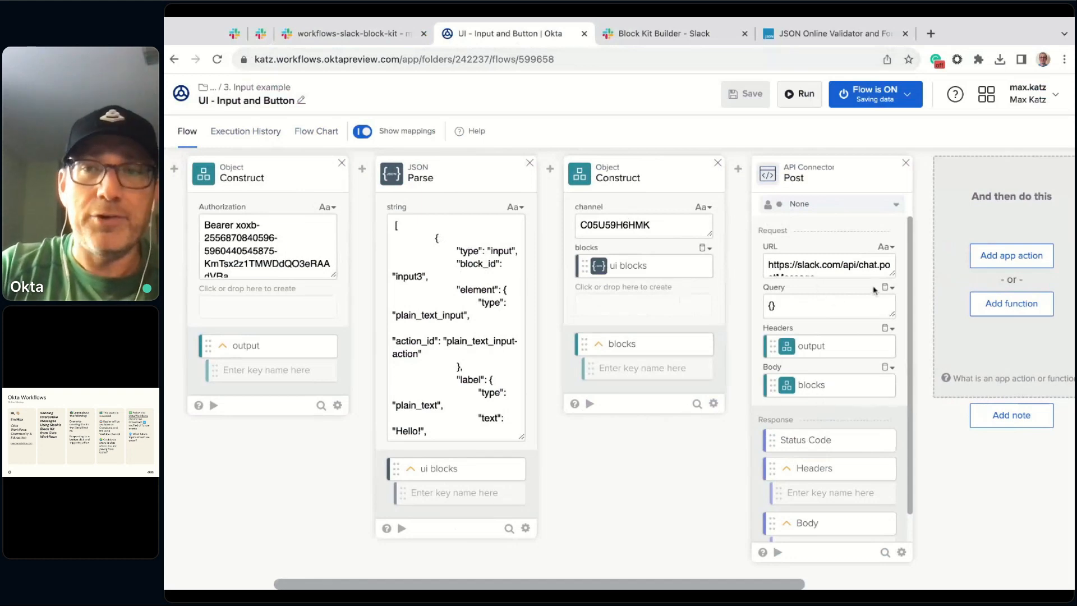
- Switch to Slack, enter "Hi, this is a message from the online meetup" in the Hello! message's input and submit it with Save
drag(891, 275, 892, 299)
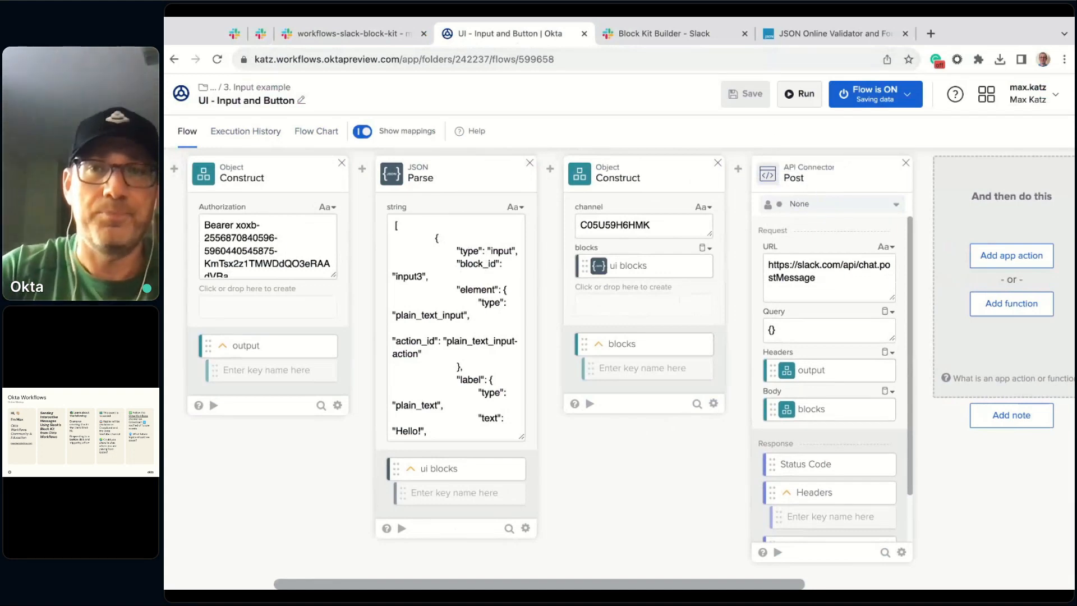
click(334, 36)
text(Hi, this is a mes)
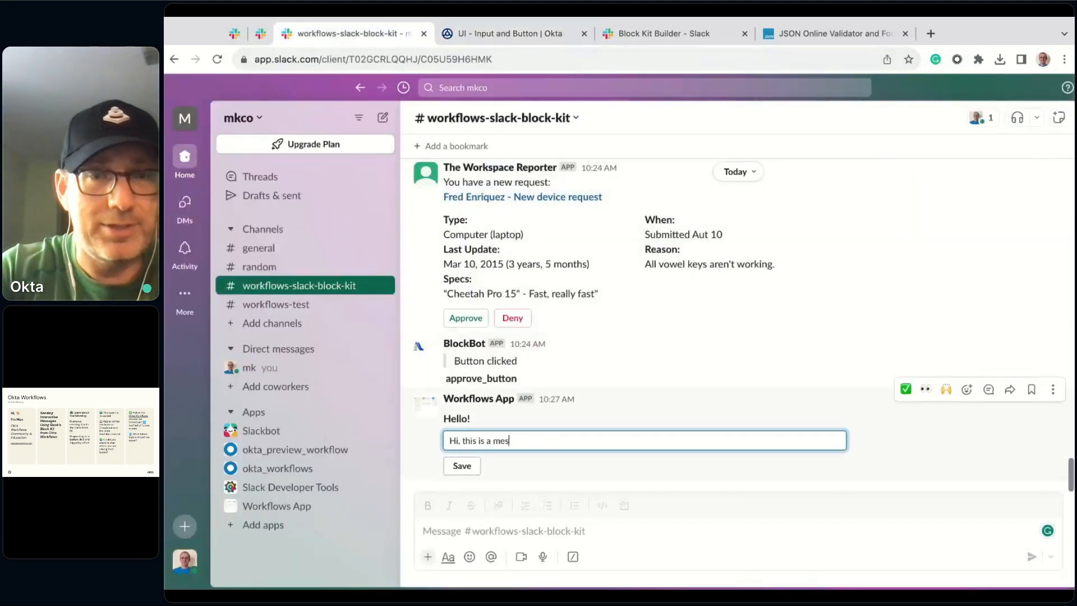
text(sage from)
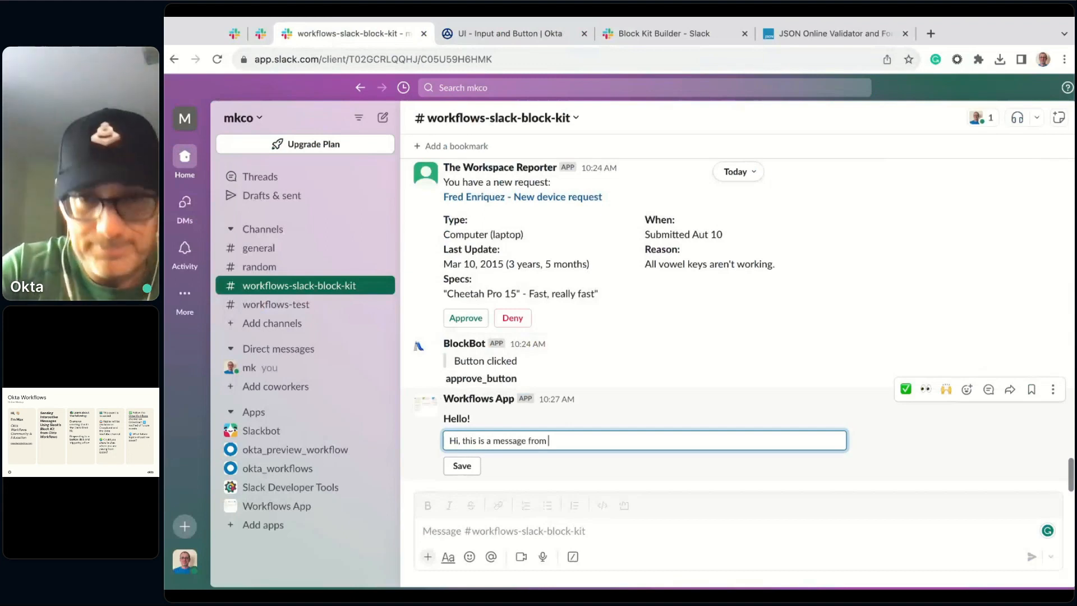
text( the on)
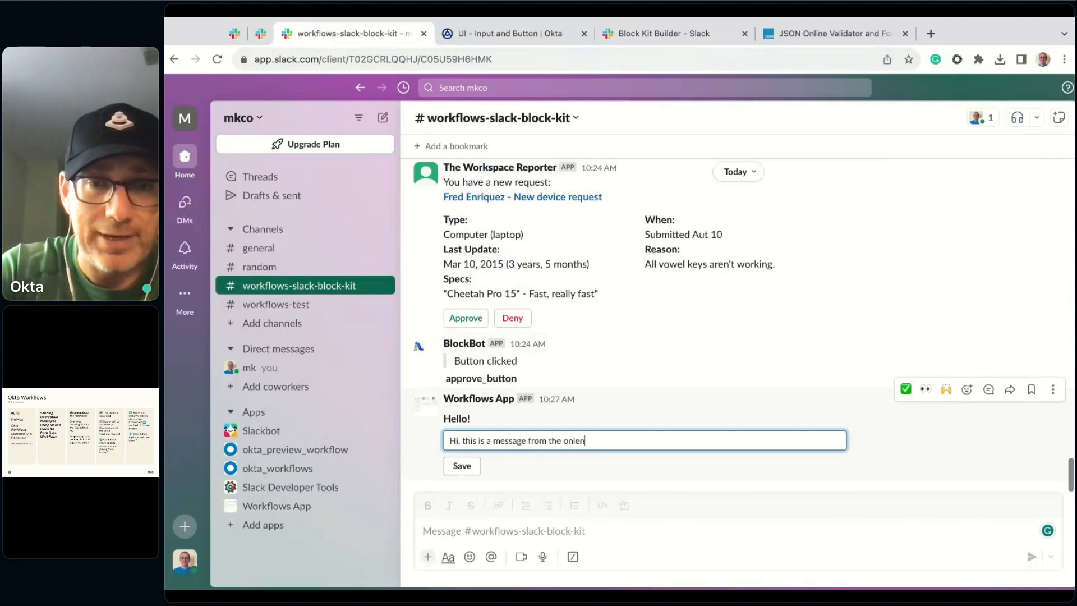
text(line meetup)
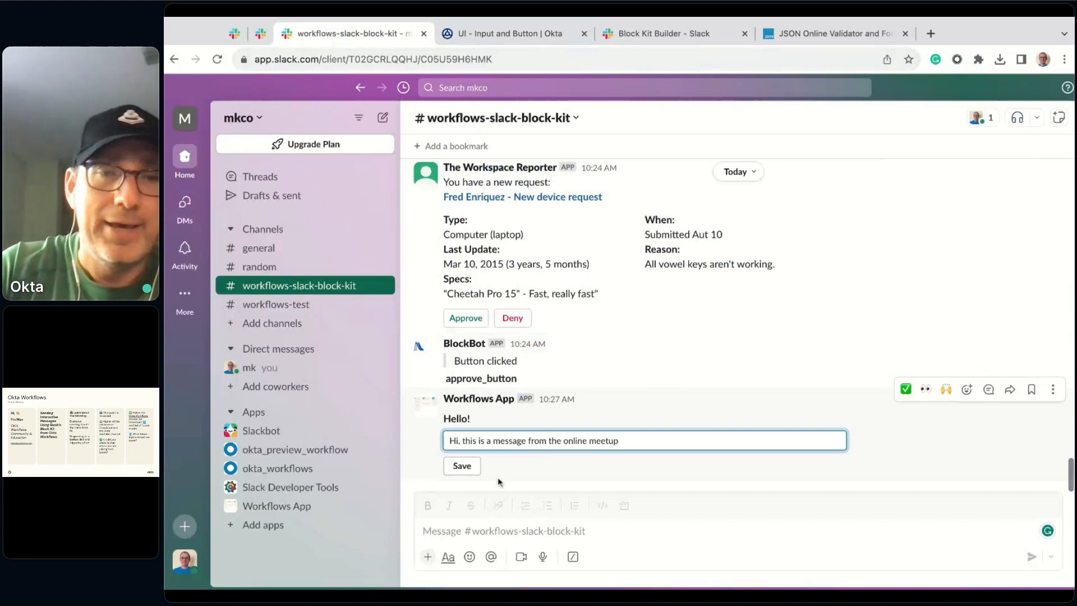
click(457, 467)
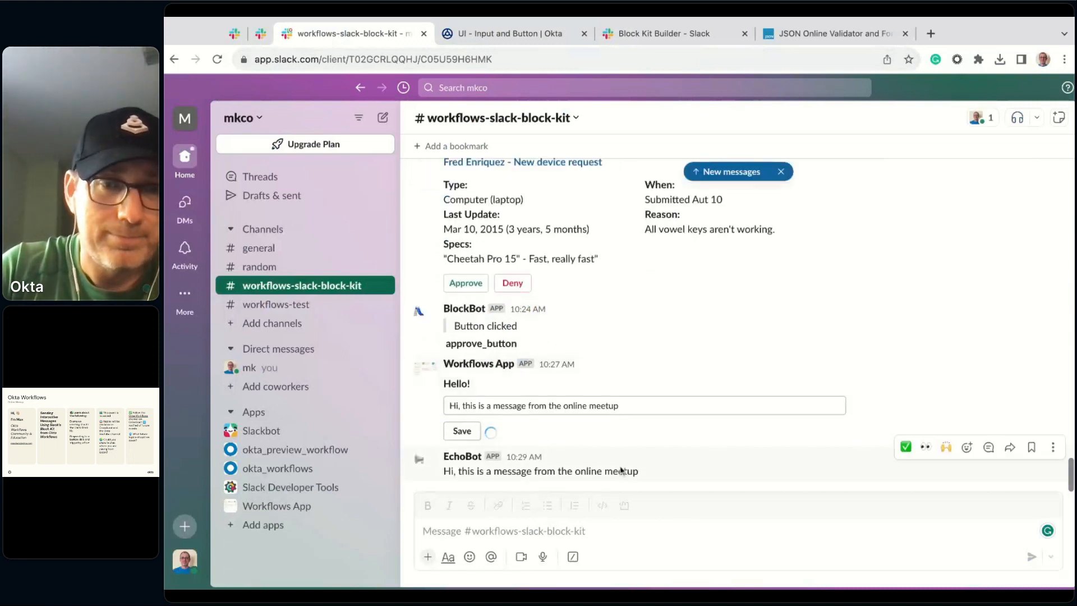
click(438, 467)
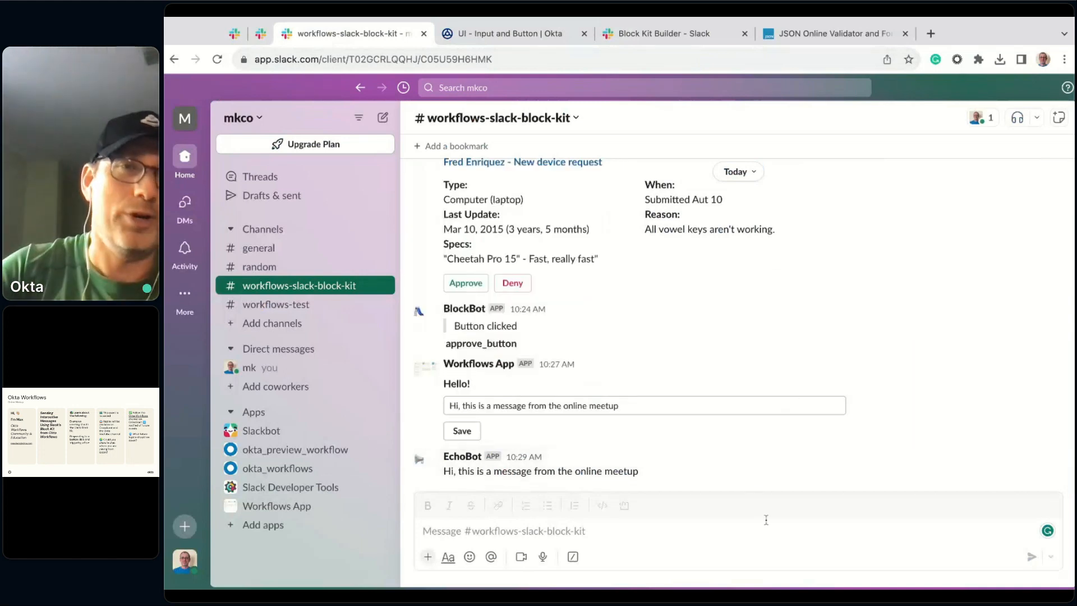
- Open the Webhook - Input and Button flow in Okta Workflows and examine the input3 part of the second Object Get card's path
click(511, 33)
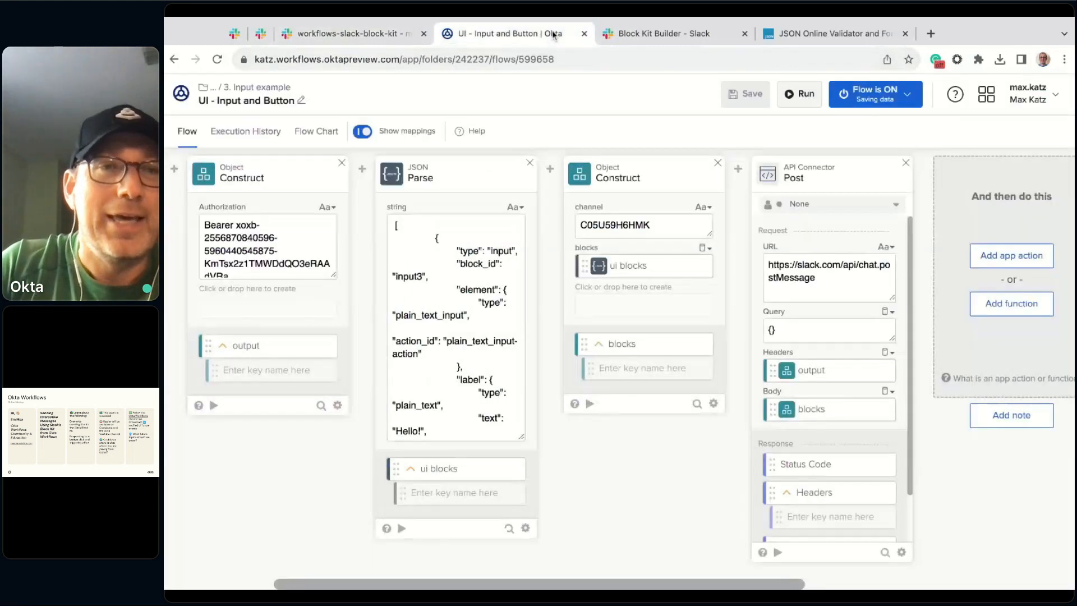
click(267, 89)
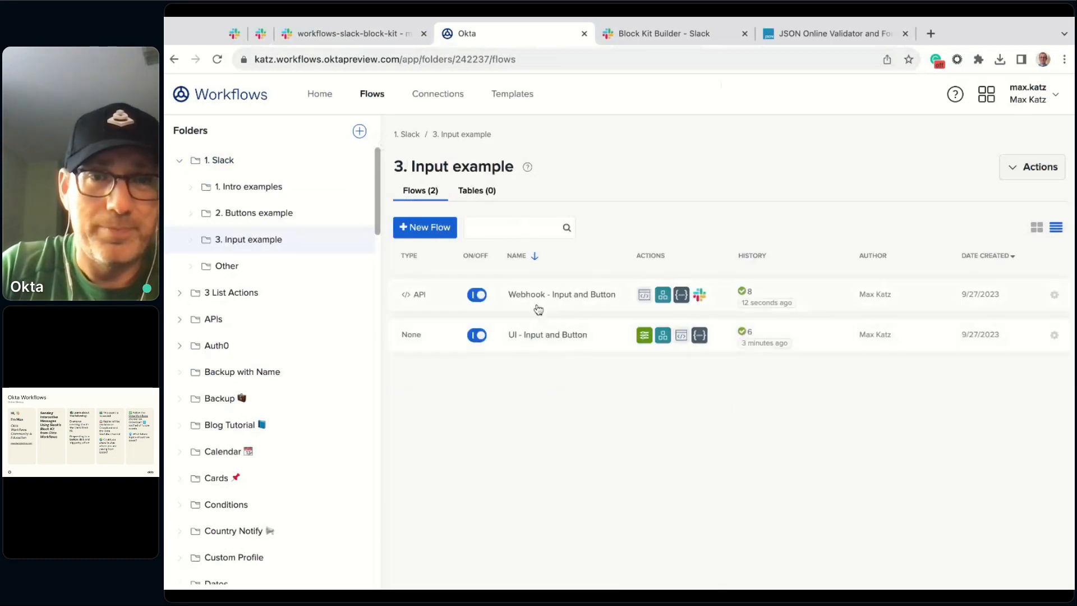
click(553, 296)
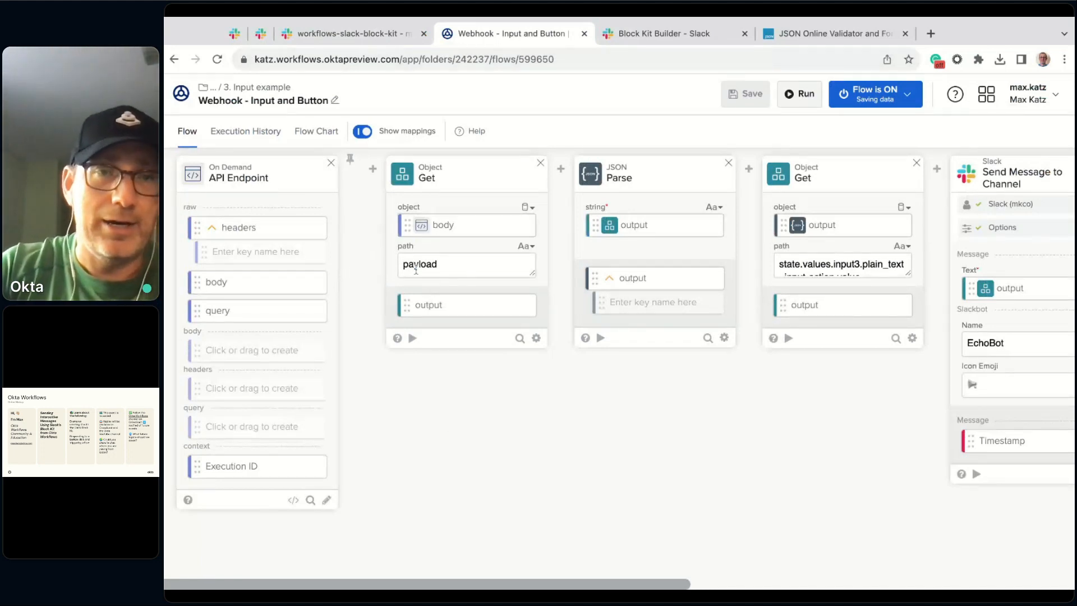
scroll(549, 422, right, 5)
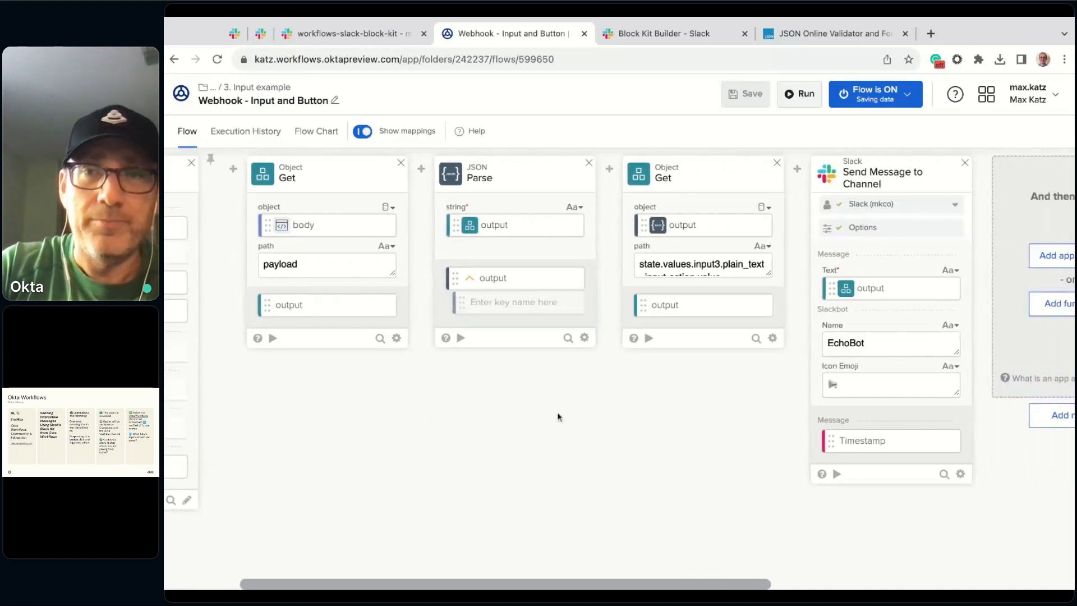
drag(769, 274, 769, 339)
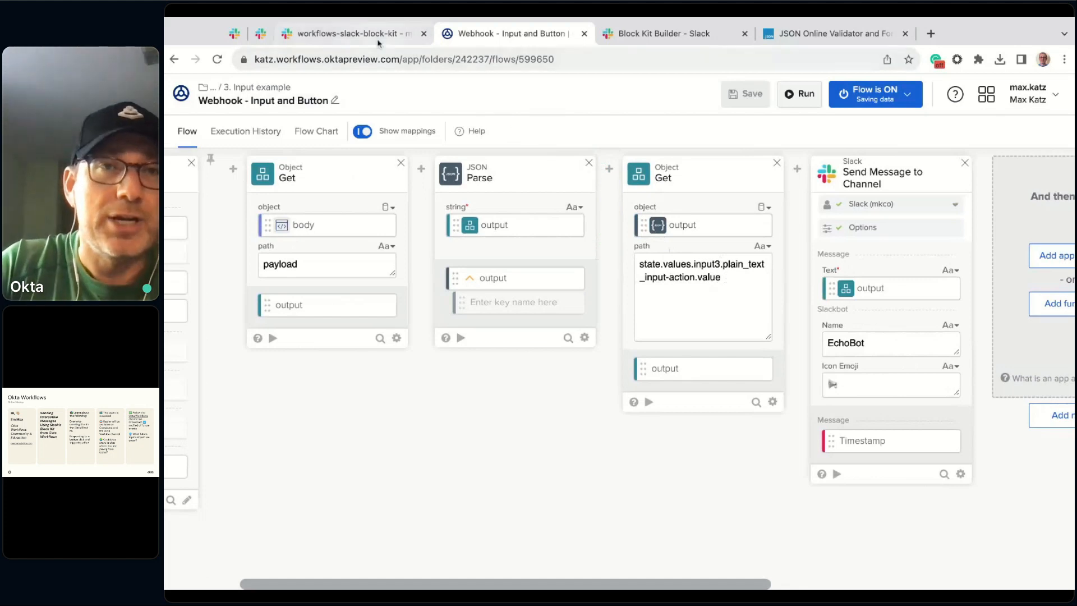
double_click(695, 265)
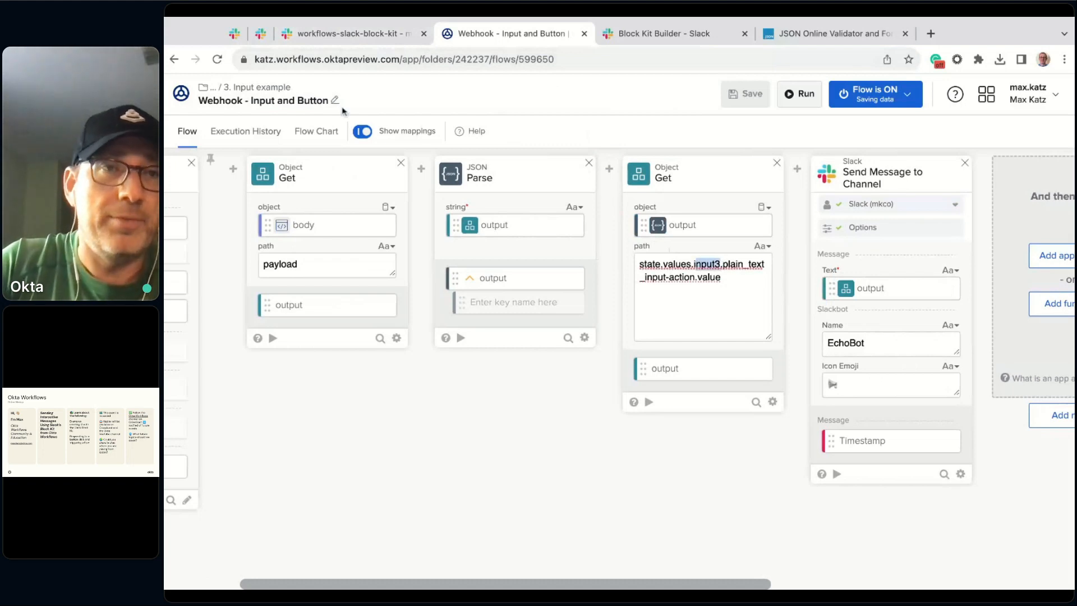
- Open the UI - Input and Button flow from the 3. Input example folder and copy the JSON Parse card's entire string
click(277, 88)
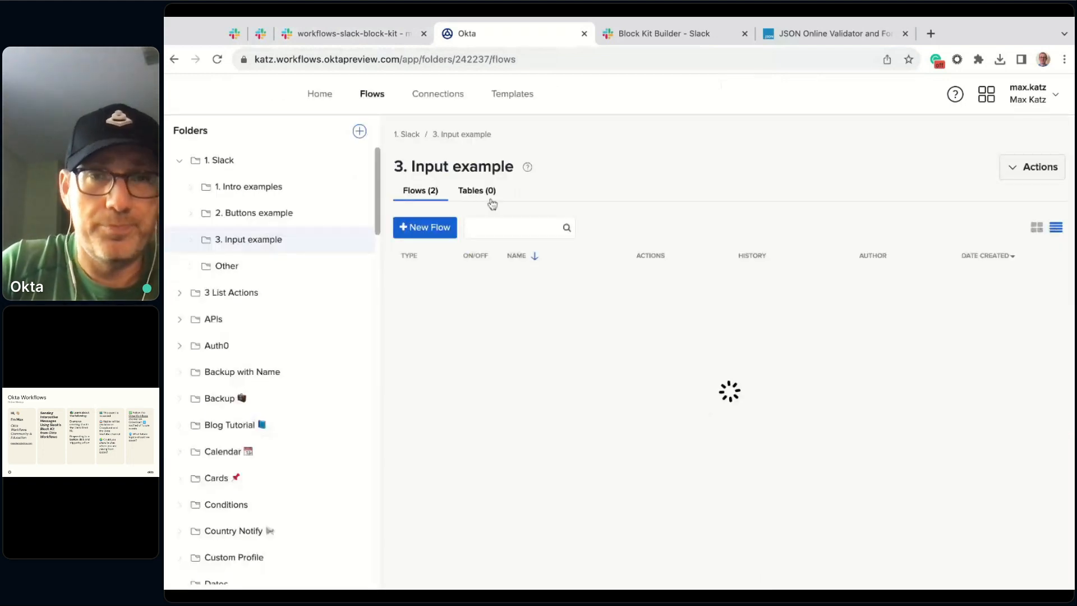
click(685, 34)
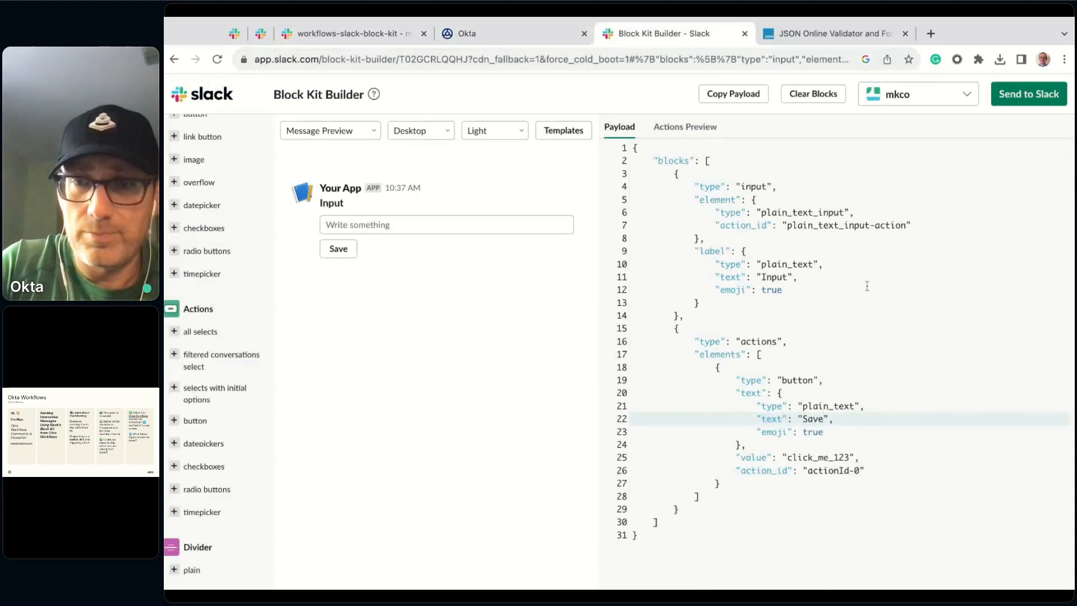
click(481, 35)
click(533, 335)
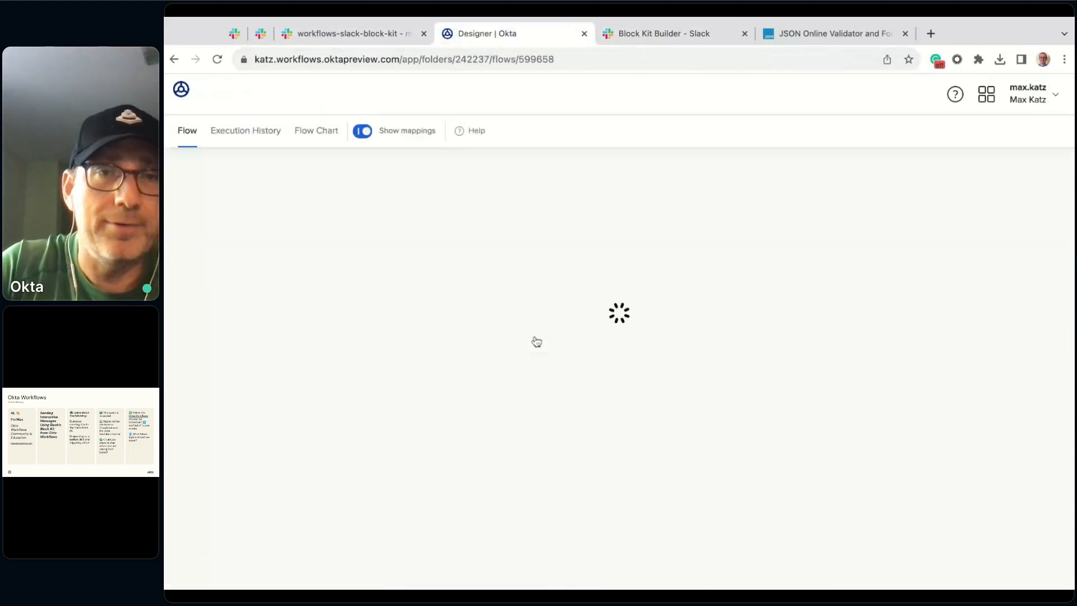
drag(720, 234, 716, 443)
scroll(652, 307, down, 3)
scroll(652, 307, down, 3)
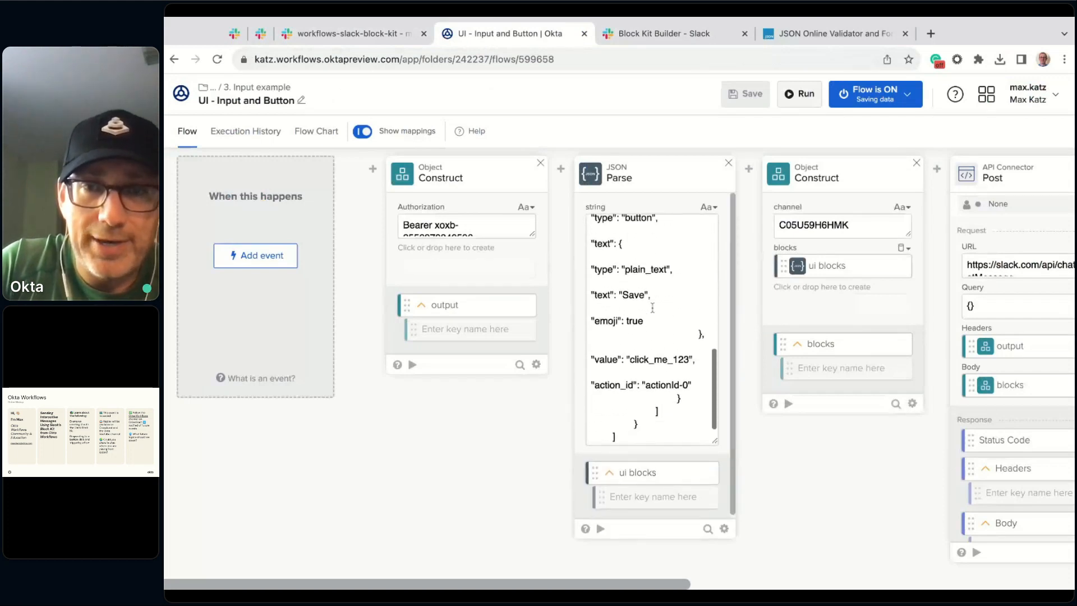
scroll(645, 336, up, 6)
key(ctrl+a)
key(ctrl+c)
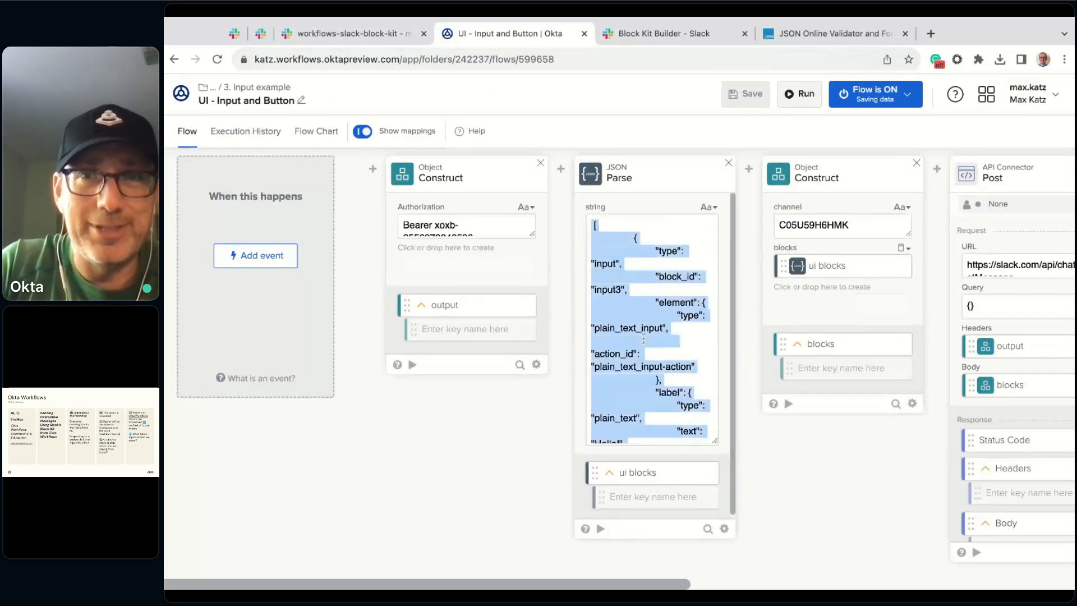
- Switch to Block Kit Builder and replace the payload's blocks array with the copied JSON
click(698, 34)
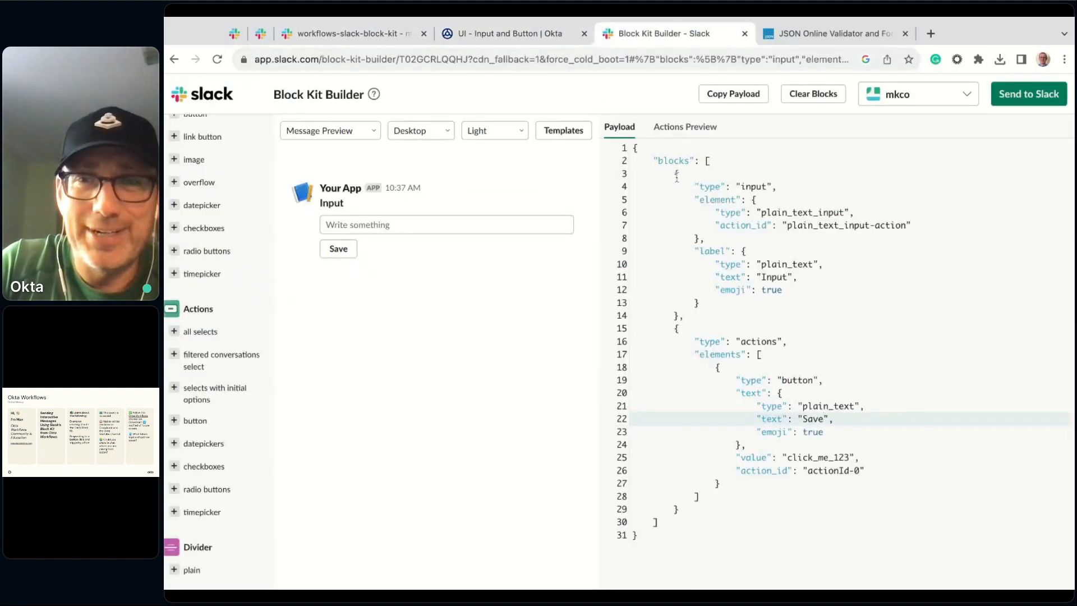
drag(699, 162, 786, 520)
key(BackSpace)
key(ctrl+v)
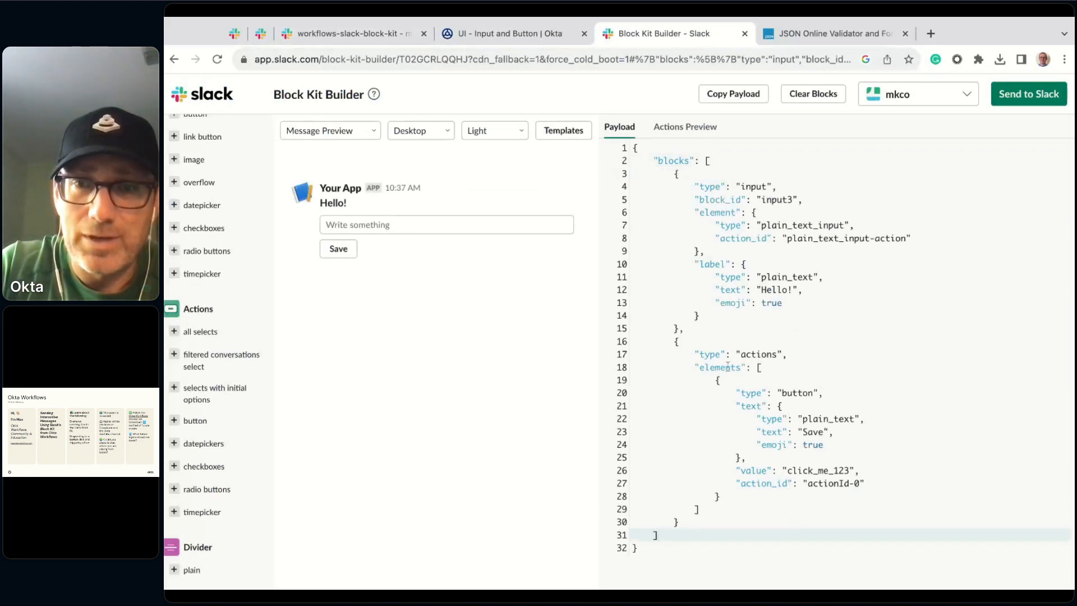
- Highlight the input block's block_id line in the payload for viewing
click(810, 199)
key(shift+Home)
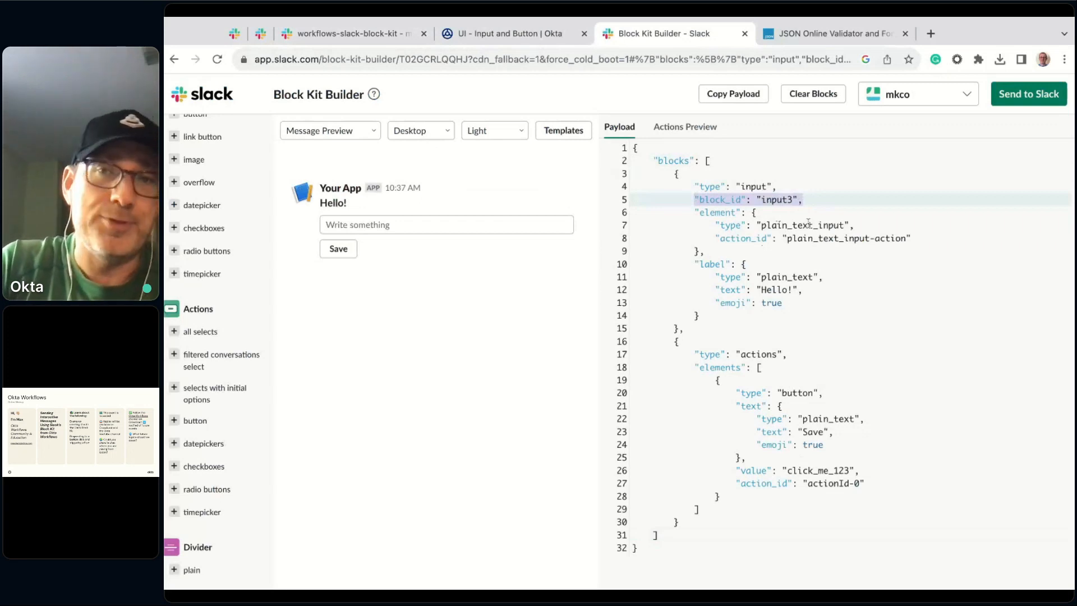
click(805, 200)
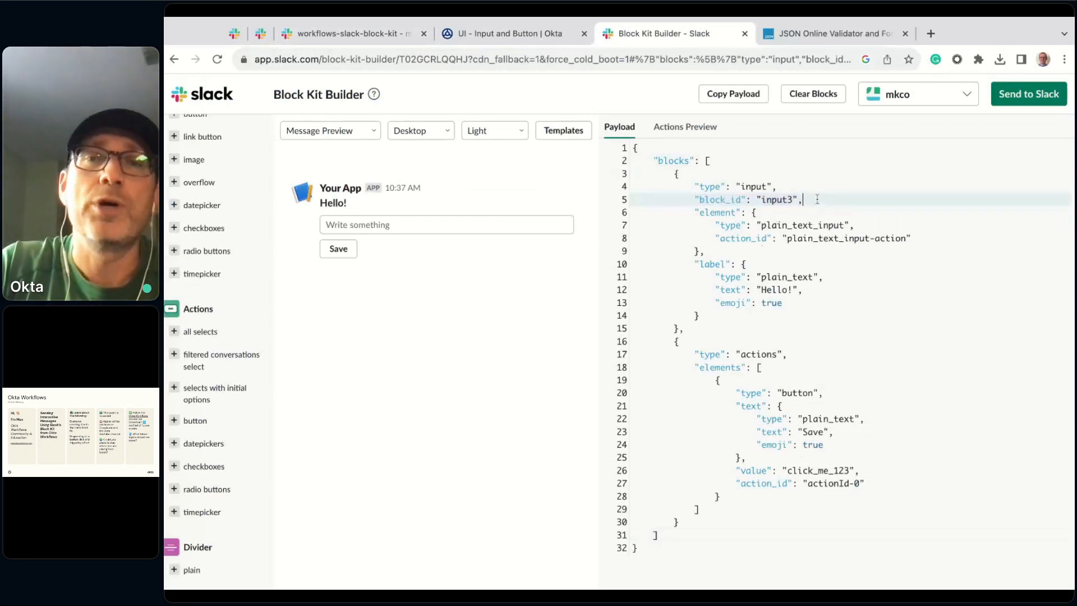
key(shift+Home)
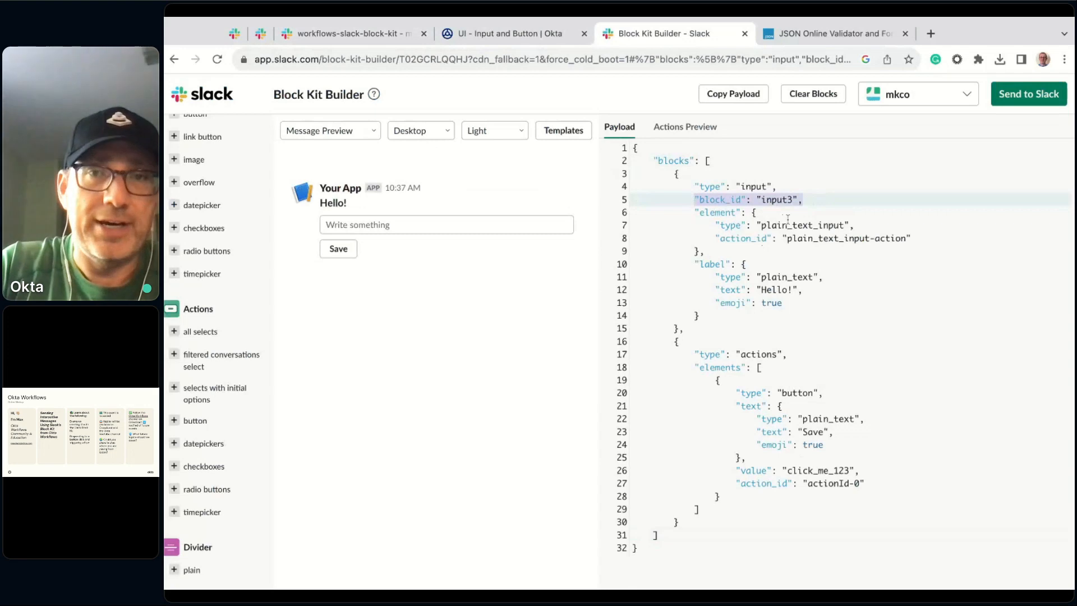
- Reopen the Webhook - Input and Button flow in Okta Workflows and enlarge the second Object Get card's path field to read it
click(537, 35)
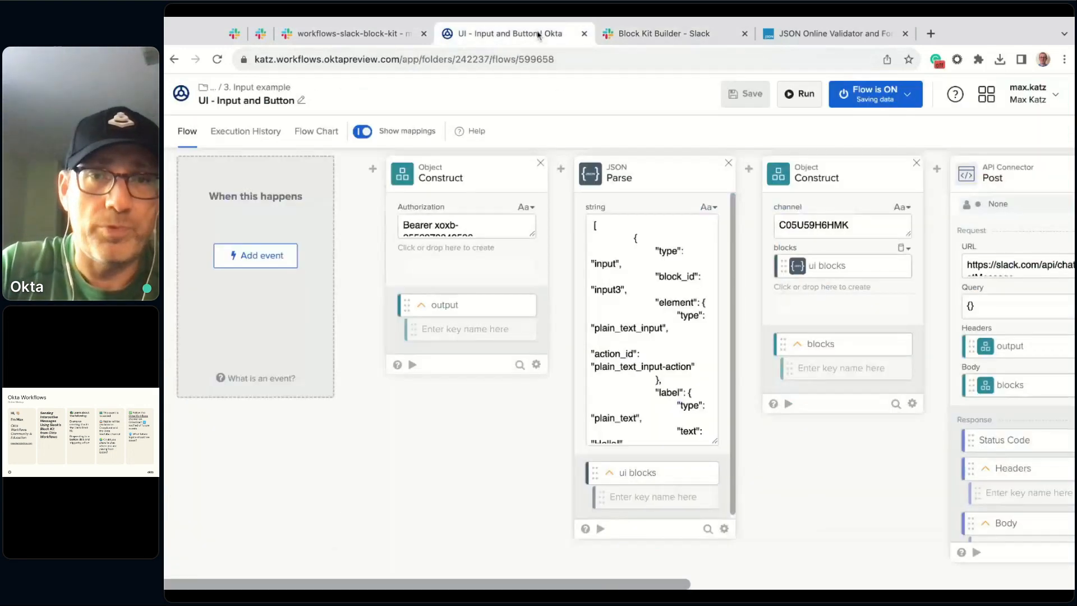
click(240, 88)
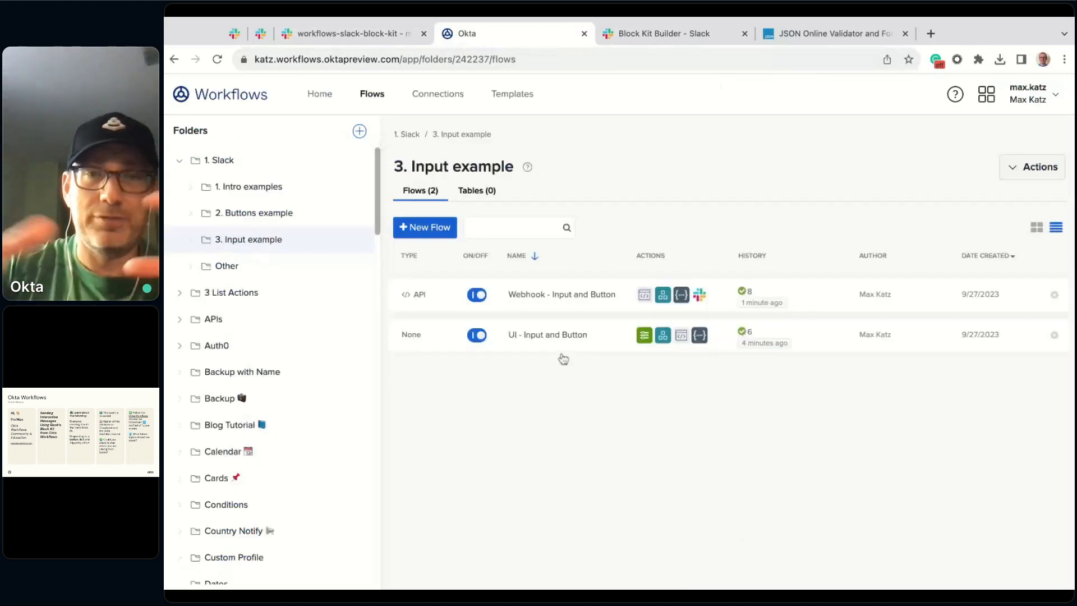
click(586, 297)
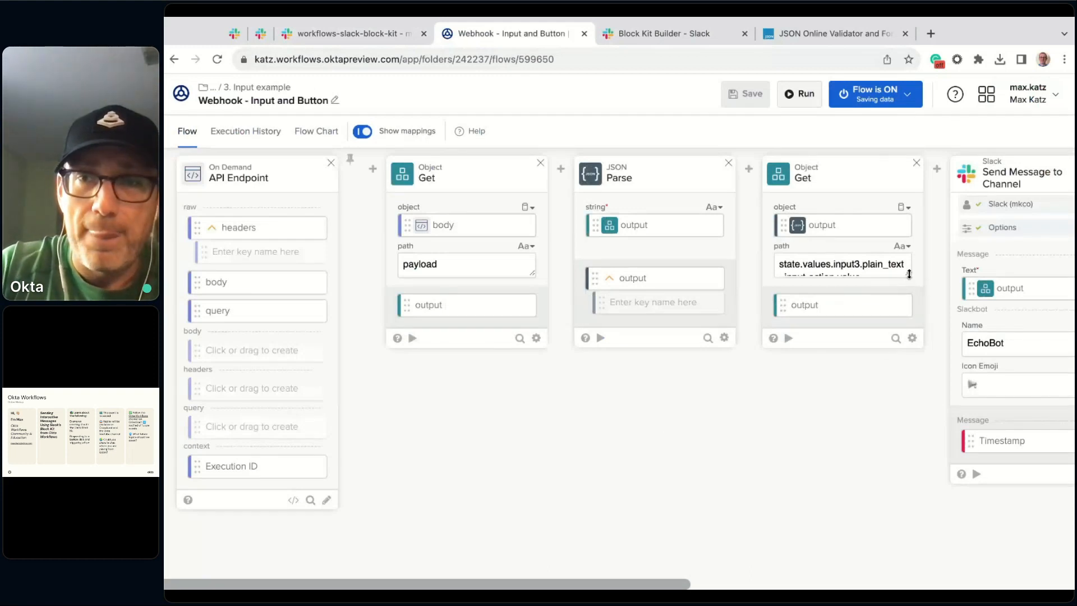
drag(907, 274, 908, 343)
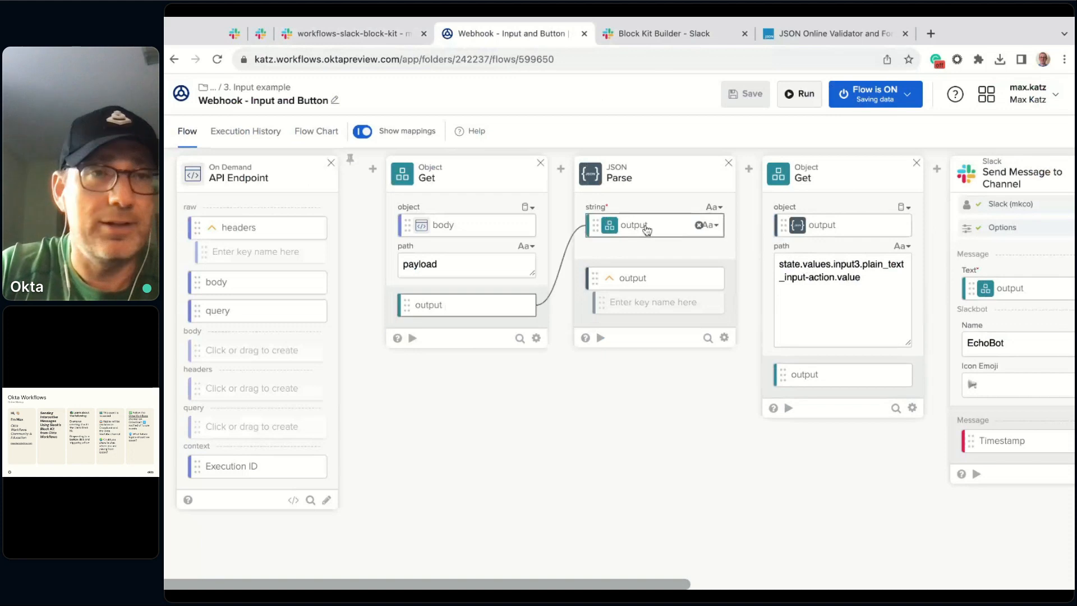
- Review the cards of the latest run in the webhook flow's execution history, through to the Slack message card
click(271, 134)
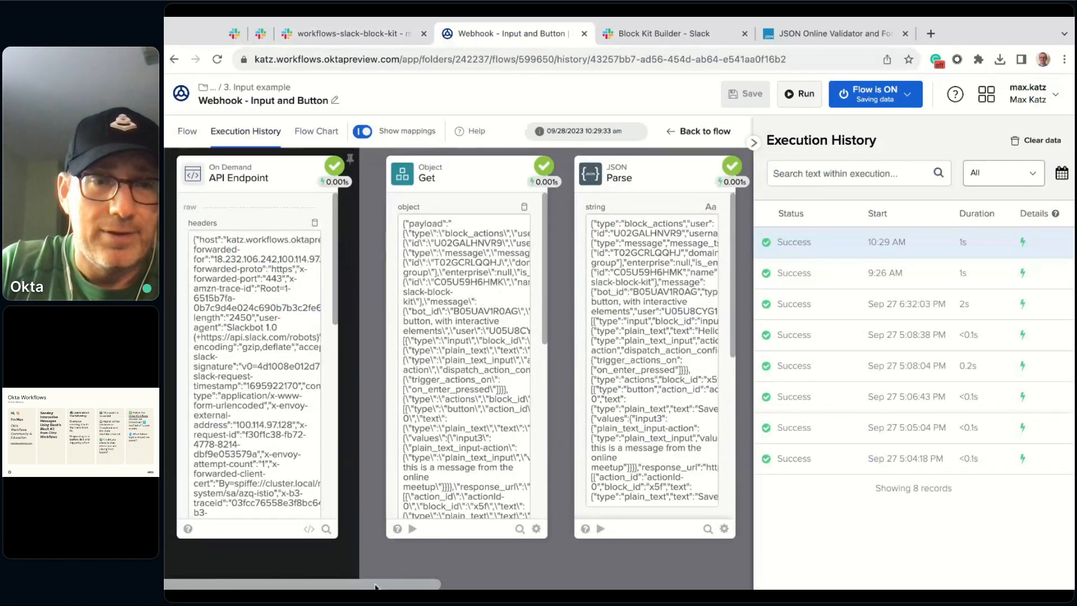
scroll(376, 586, right, 10)
scroll(377, 586, left, 4)
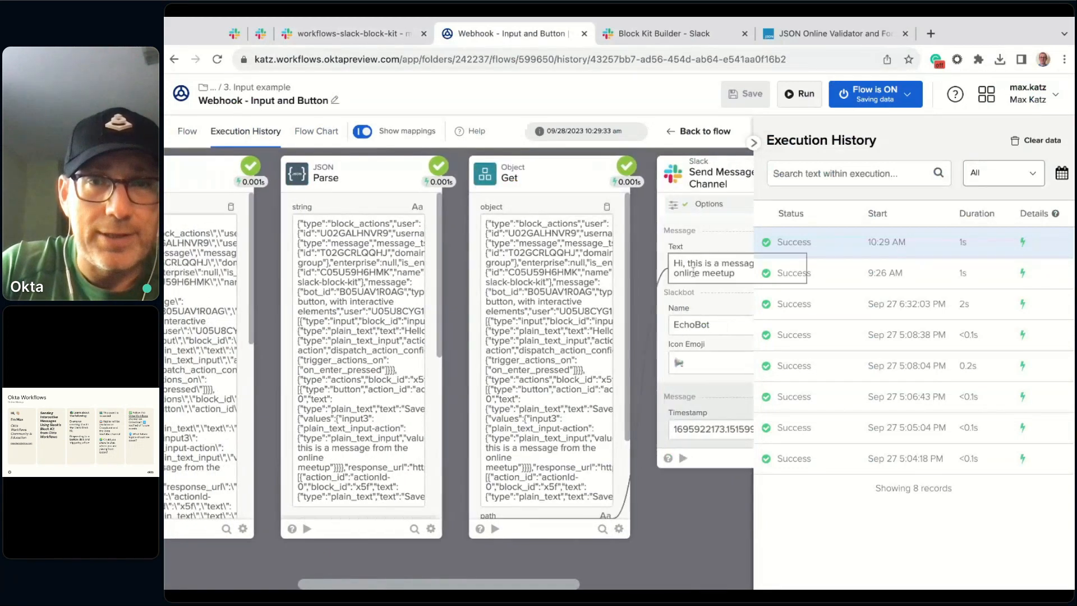
- Inspect state, values, input3 and plain_text_input-action in the second Get card's object details, and compare with the payload in Block Kit Builder
click(603, 227)
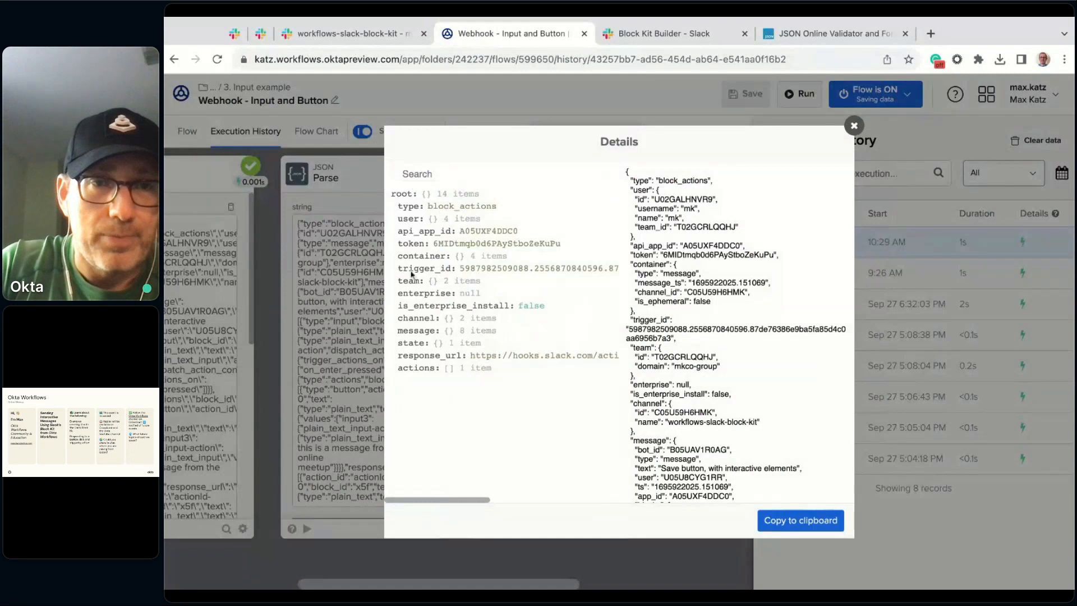
click(407, 344)
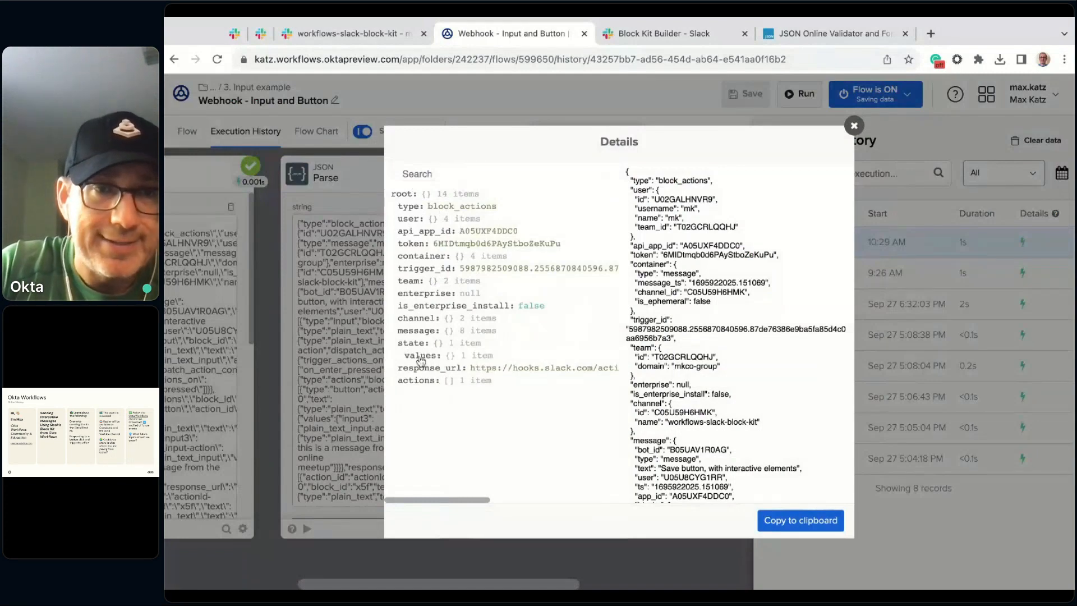
click(421, 357)
click(425, 368)
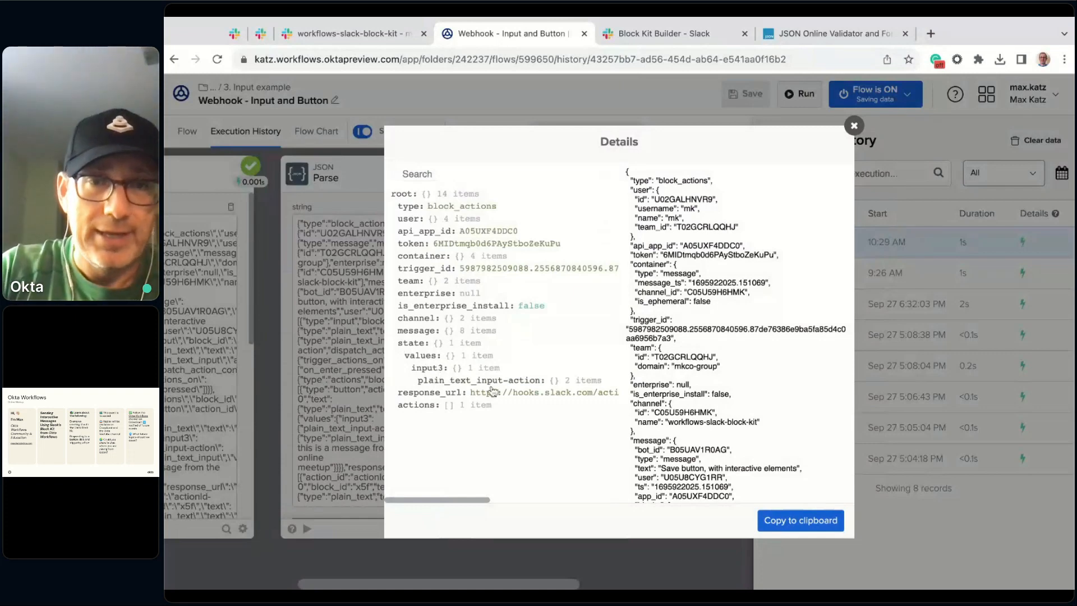
click(516, 382)
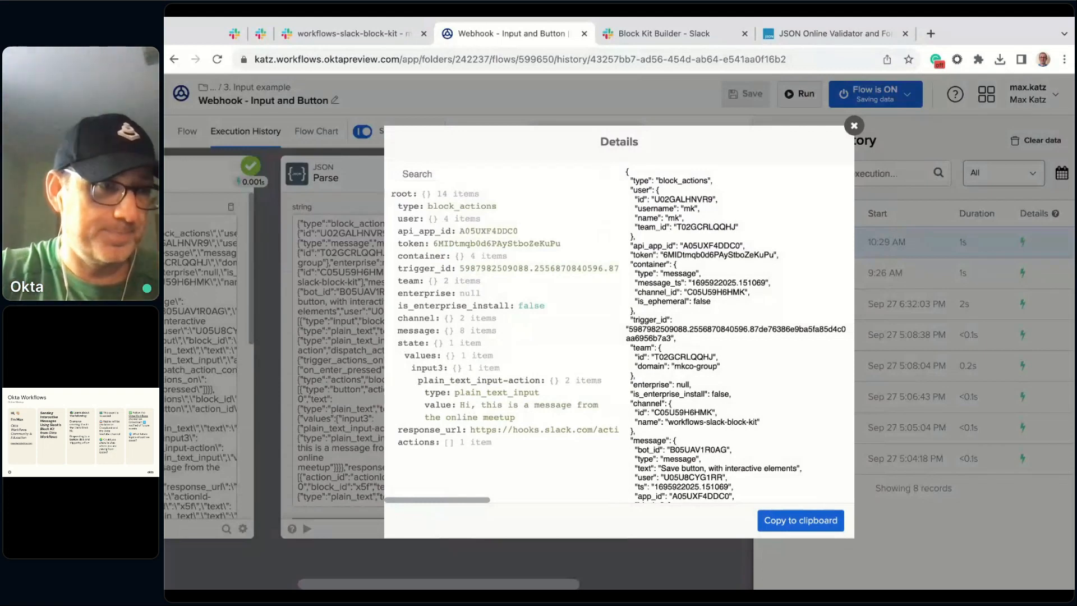
click(854, 126)
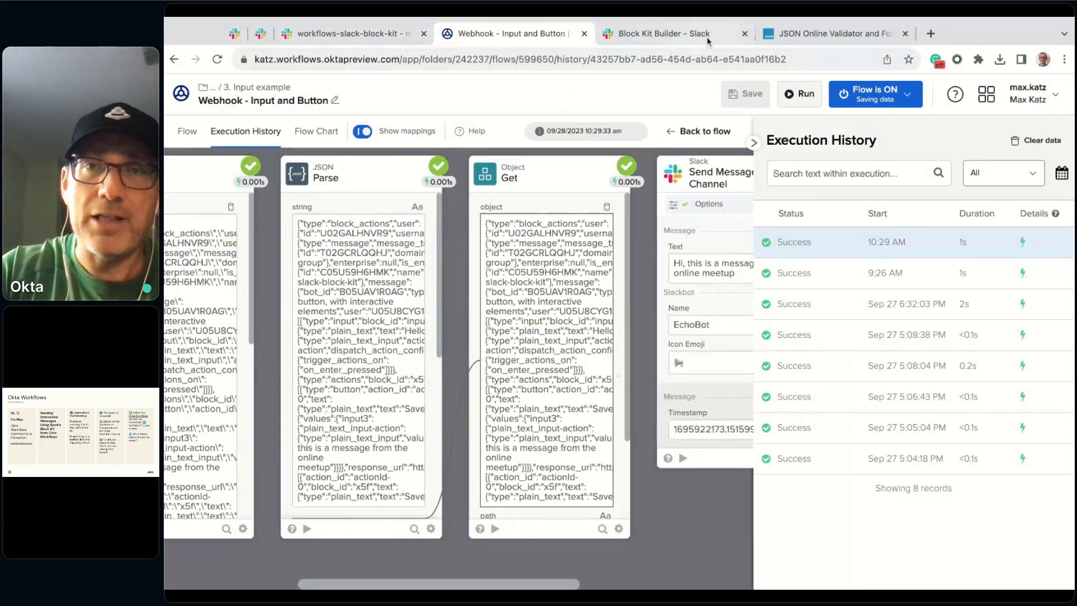
click(723, 33)
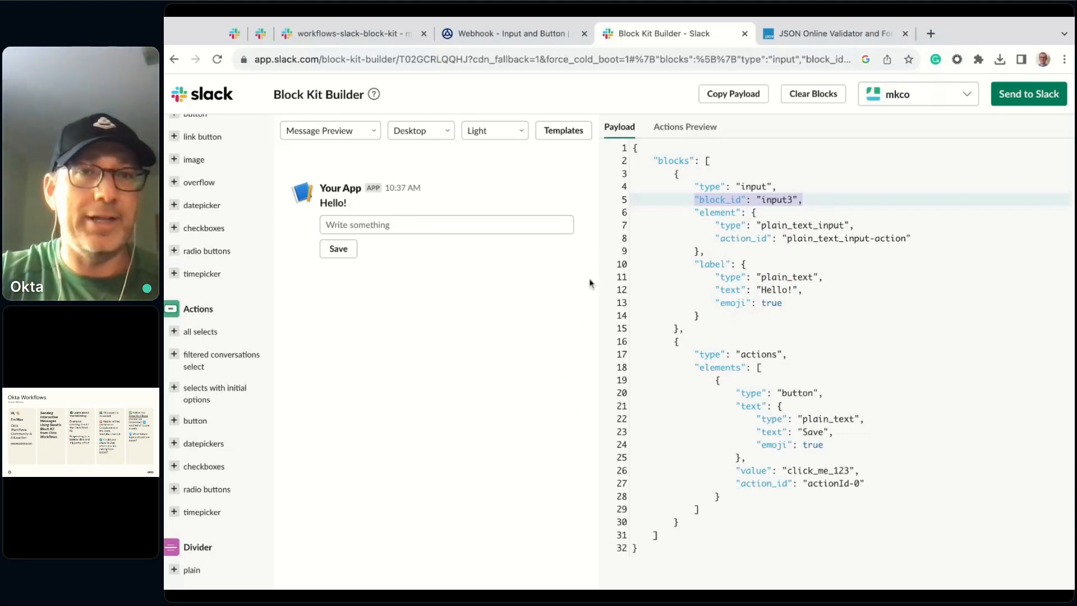
- Browse Block Kit Builder's message templates from Approval through Onboarding and Poll to Search Results, and return to the payload without choosing one
click(563, 133)
scroll(723, 347, down, 5)
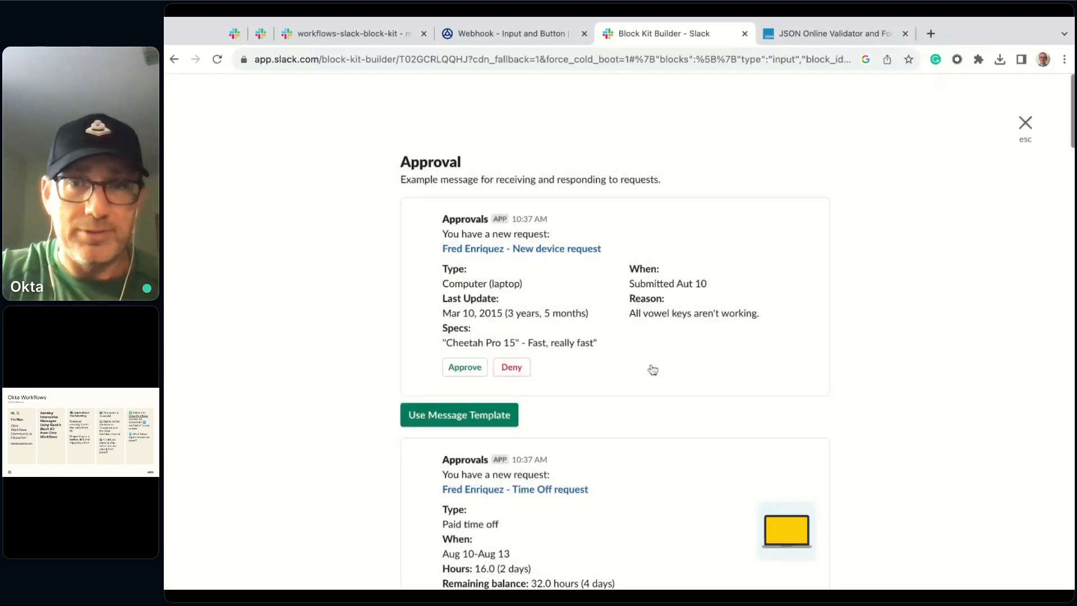
scroll(738, 344, down, 8)
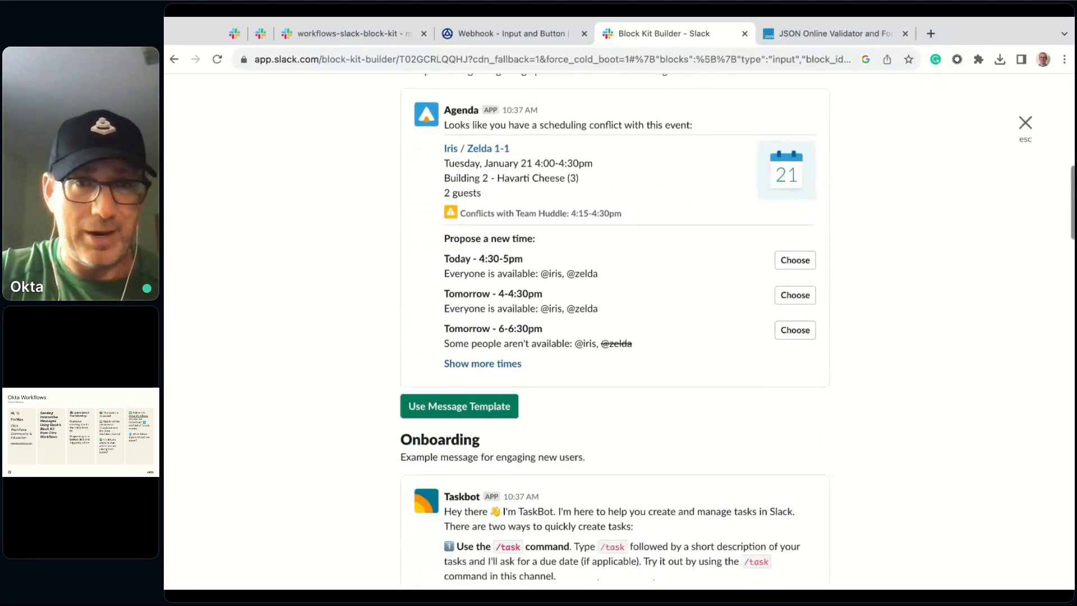
scroll(737, 344, down, 3)
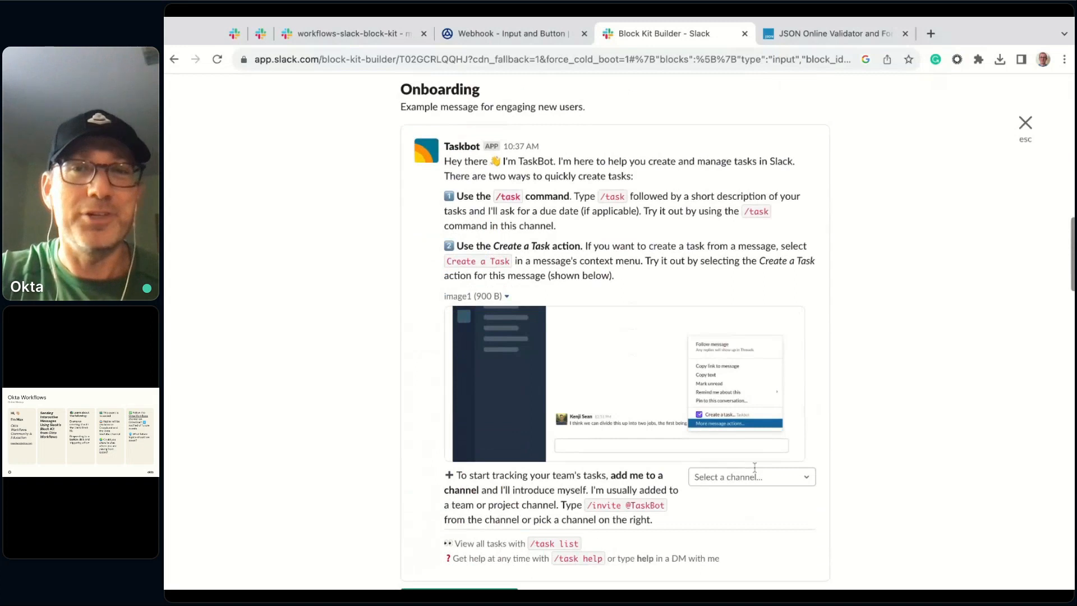
scroll(786, 419, down, 4)
scroll(785, 418, down, 12)
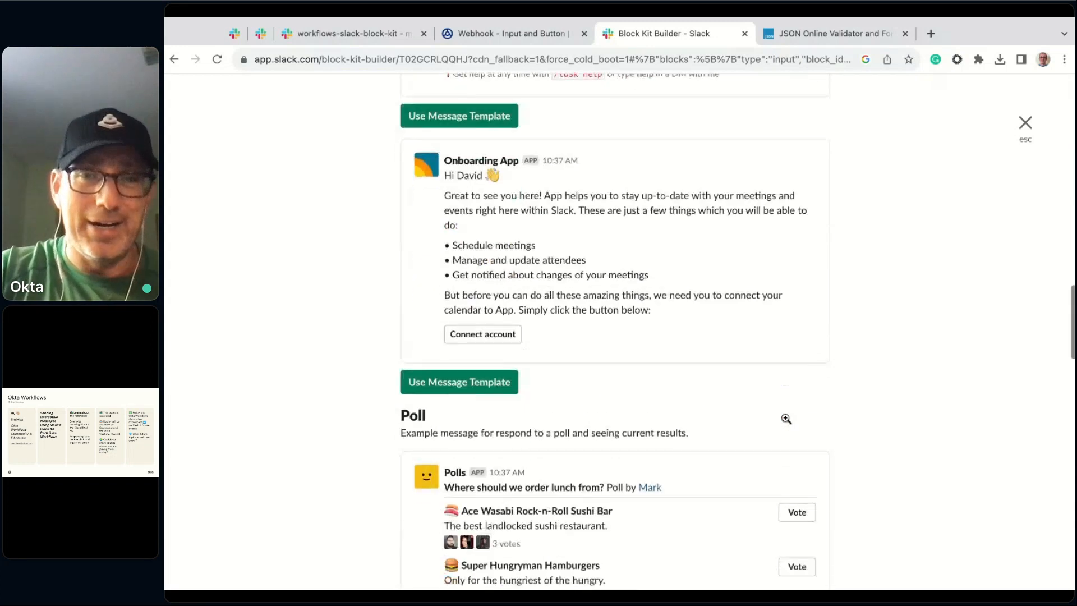
scroll(731, 354, down, 6)
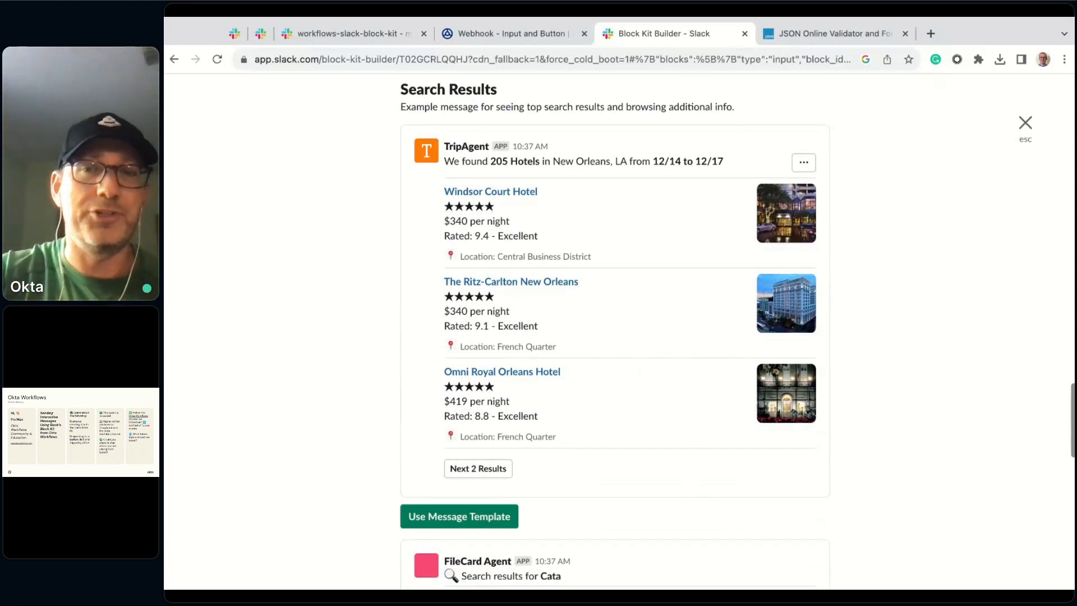
scroll(675, 344, down, 5)
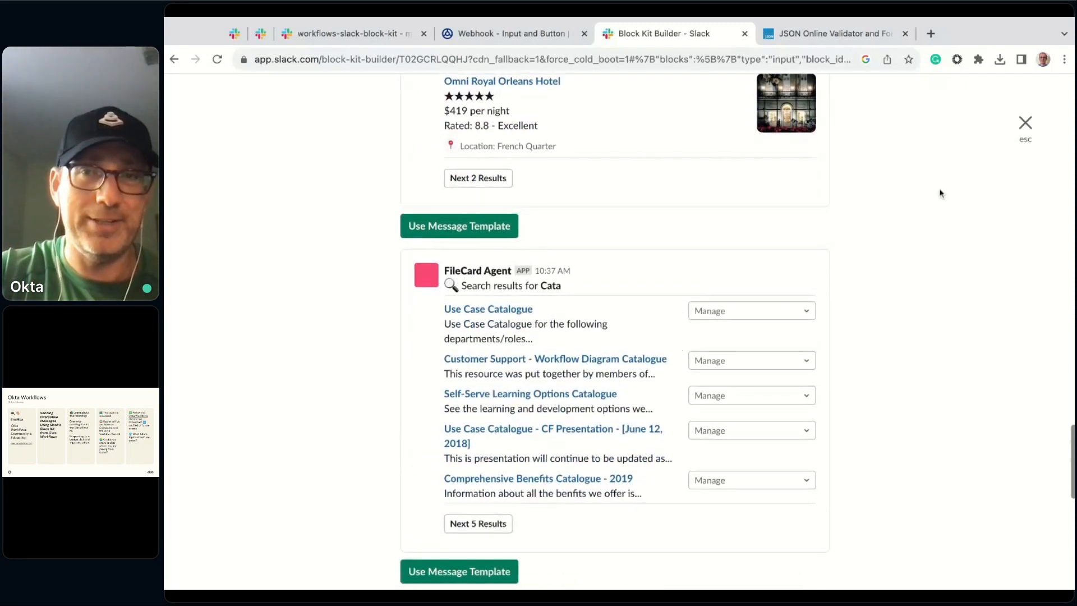
click(1025, 138)
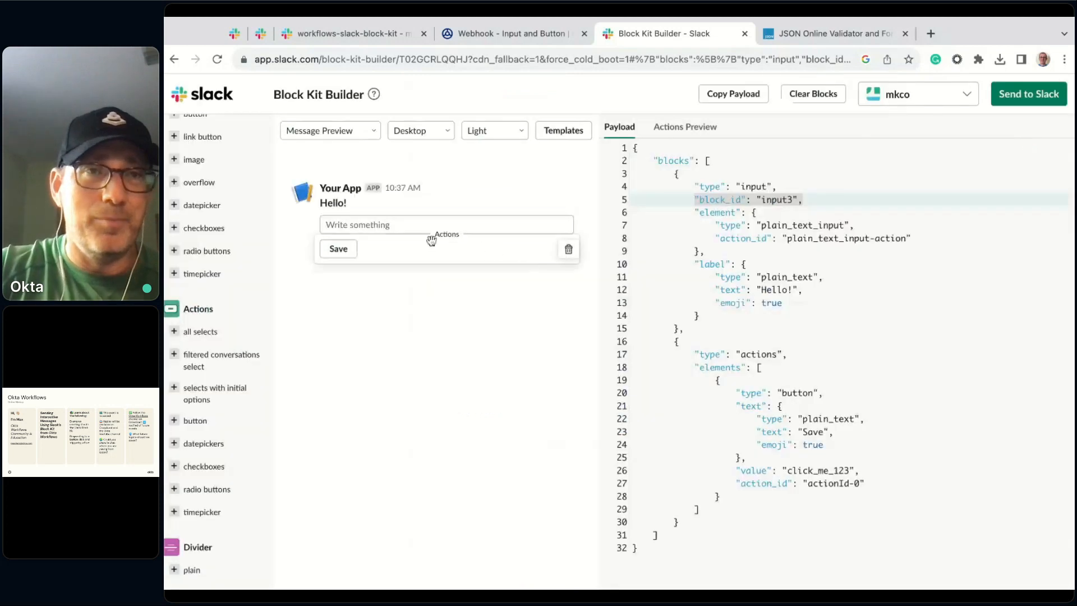